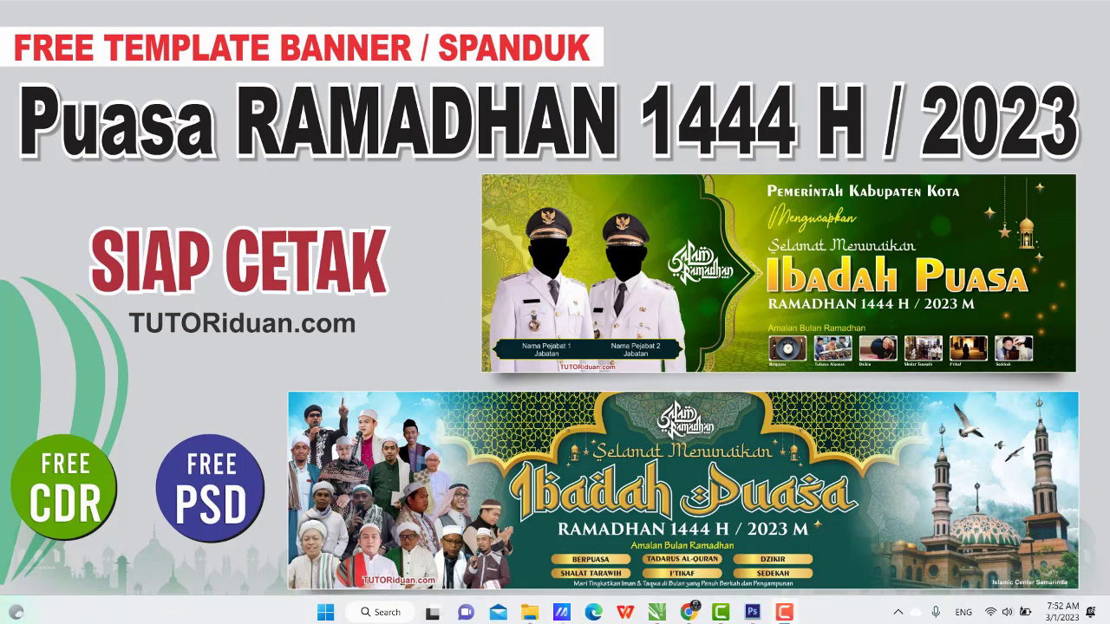
# Return from the banner preview to the TUTORiduan article in Chrome.
pyautogui.click(692, 607)
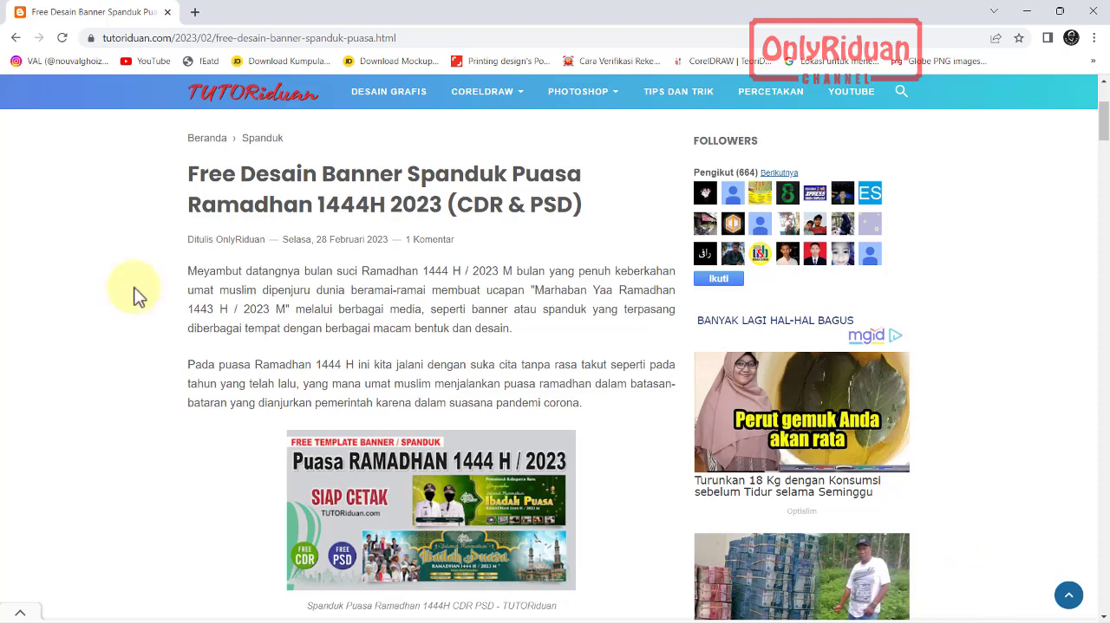
# Scroll to the 01 Desain Banner 1x3 CDR section and enlarge its banner image.
pyautogui.scroll(-2, 139, 286)
pyautogui.scroll(-3, 125, 269)
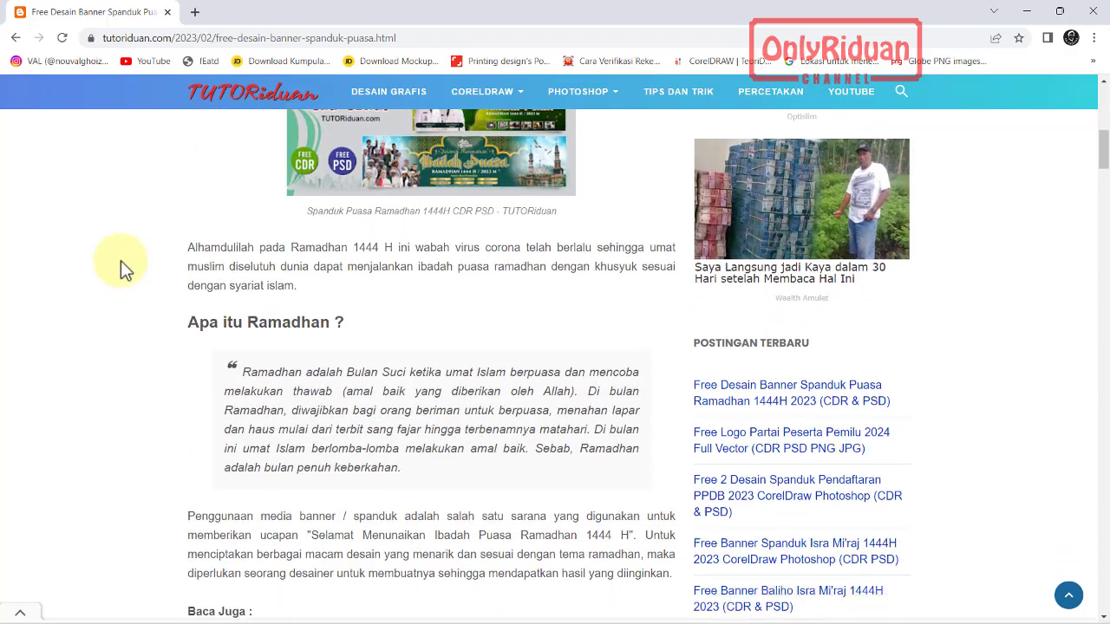
pyautogui.scroll(-2, 121, 260)
pyautogui.scroll(-3, 121, 260)
pyautogui.scroll(-3, 121, 260)
pyautogui.scroll(-2, 121, 260)
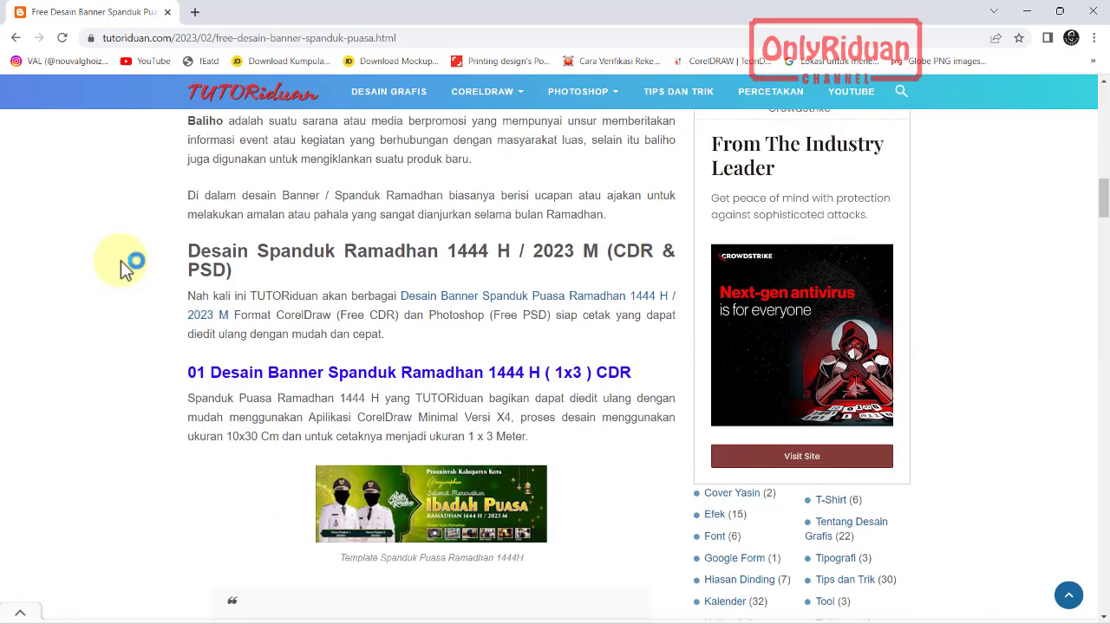
pyautogui.scroll(-2, 120, 260)
pyautogui.scroll(-2, 120, 260)
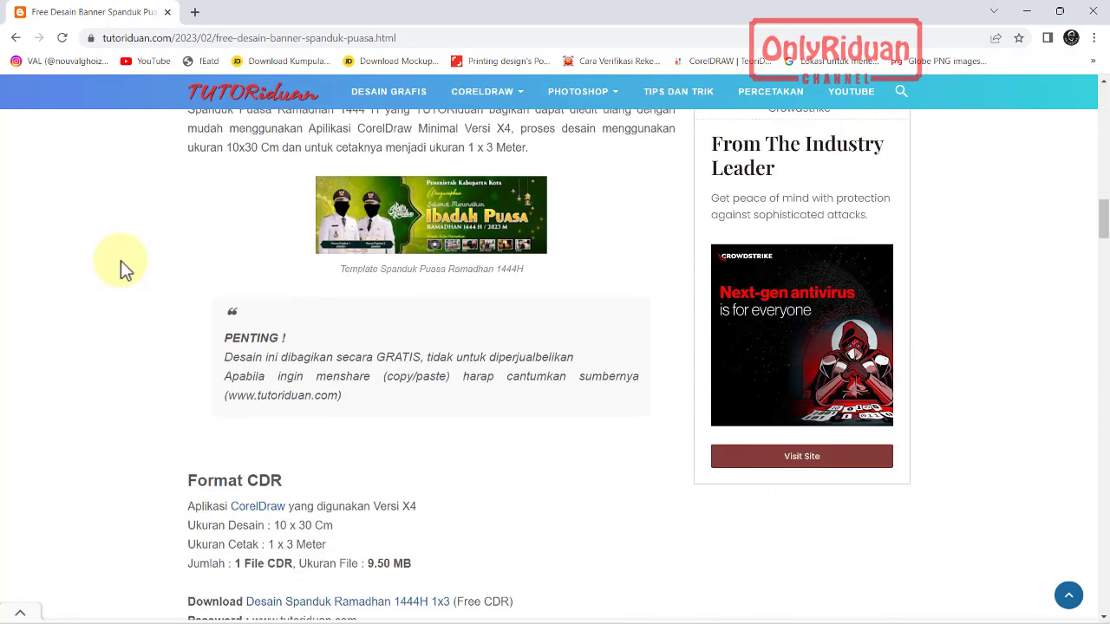
pyautogui.scroll(-1, 121, 261)
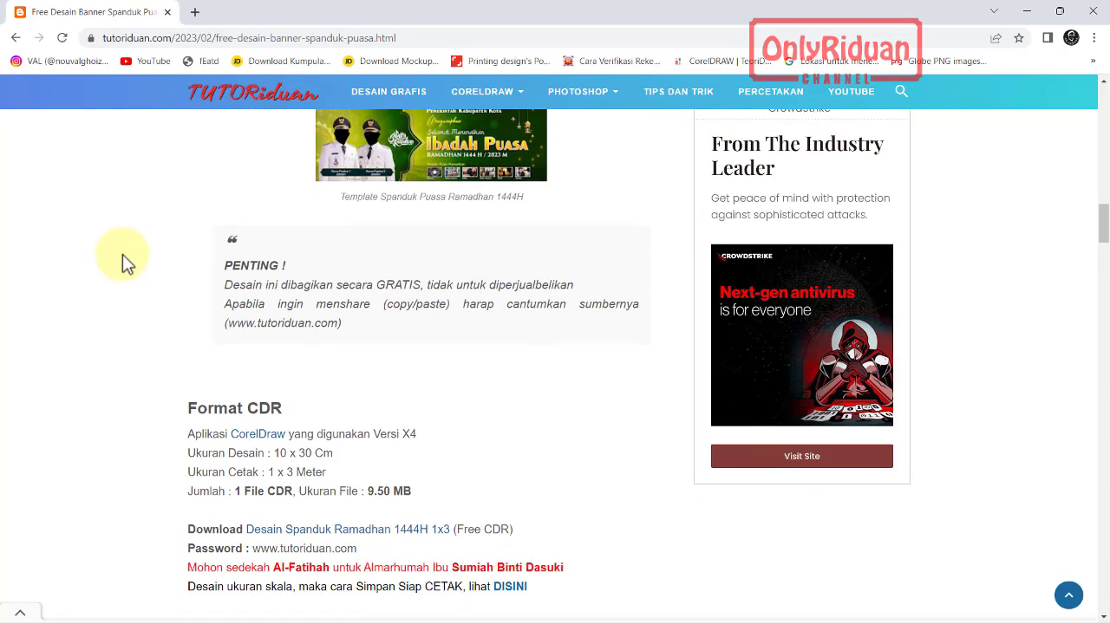
pyautogui.scroll(2, 122, 255)
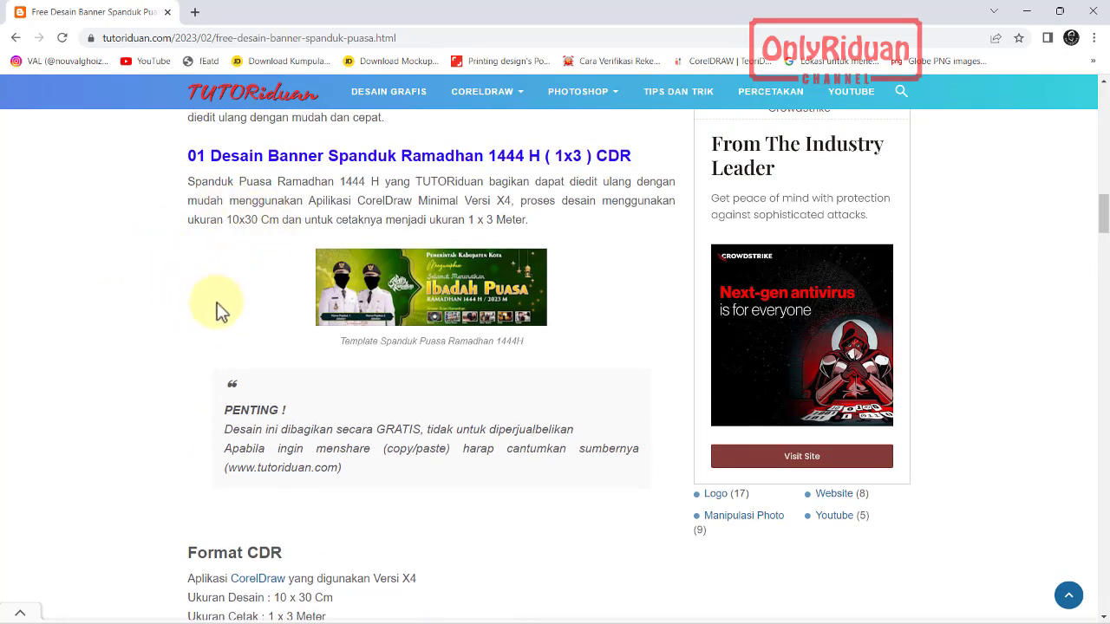
pyautogui.click(422, 295)
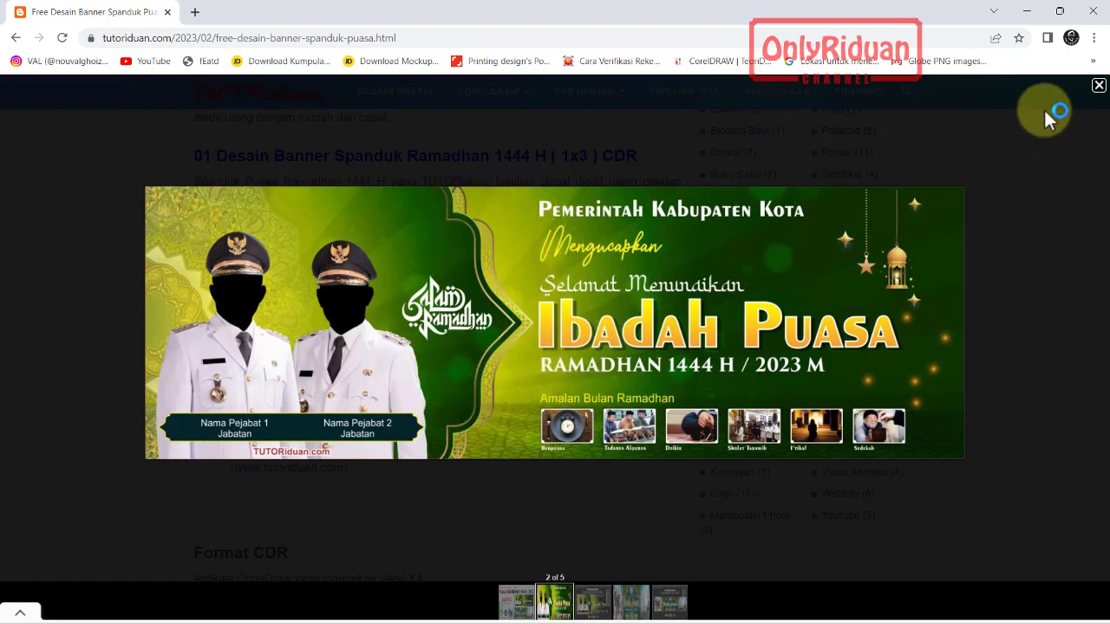
# Close the enlarged 1x3 banner and scroll past its CDR and PSD download details.
pyautogui.click(1098, 87)
pyautogui.scroll(-1, 312, 343)
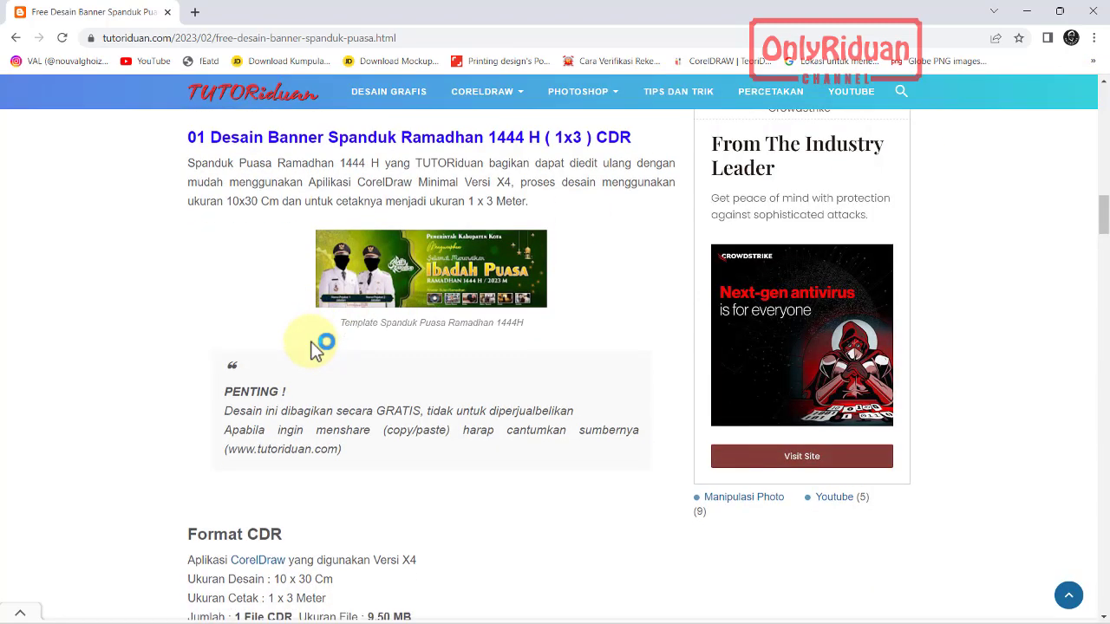
pyautogui.scroll(-2, 312, 346)
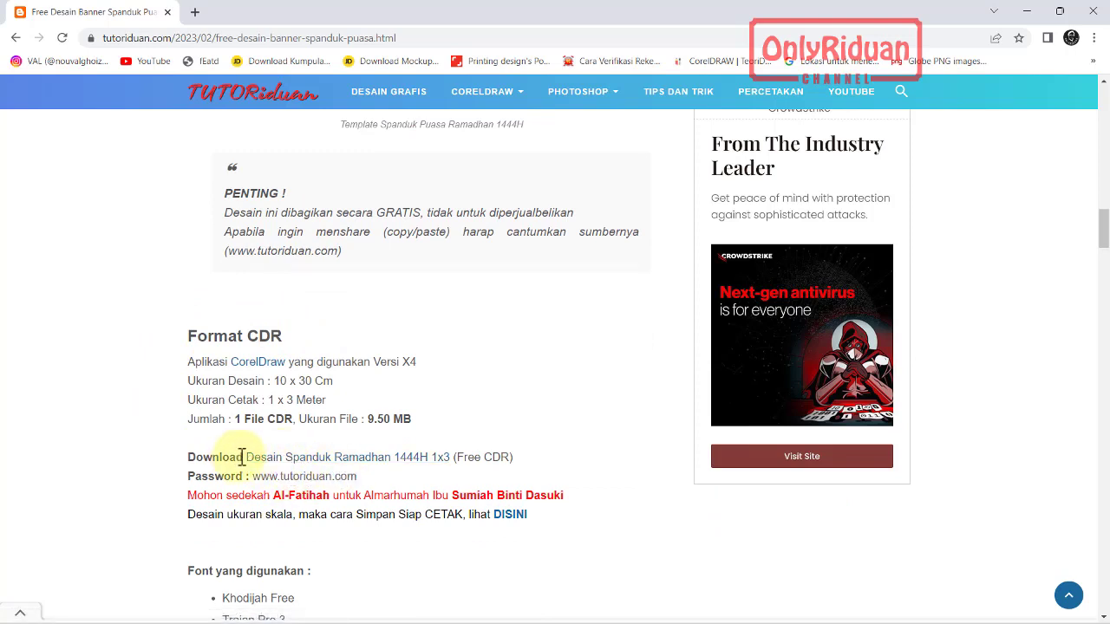
pyautogui.scroll(-3, 320, 319)
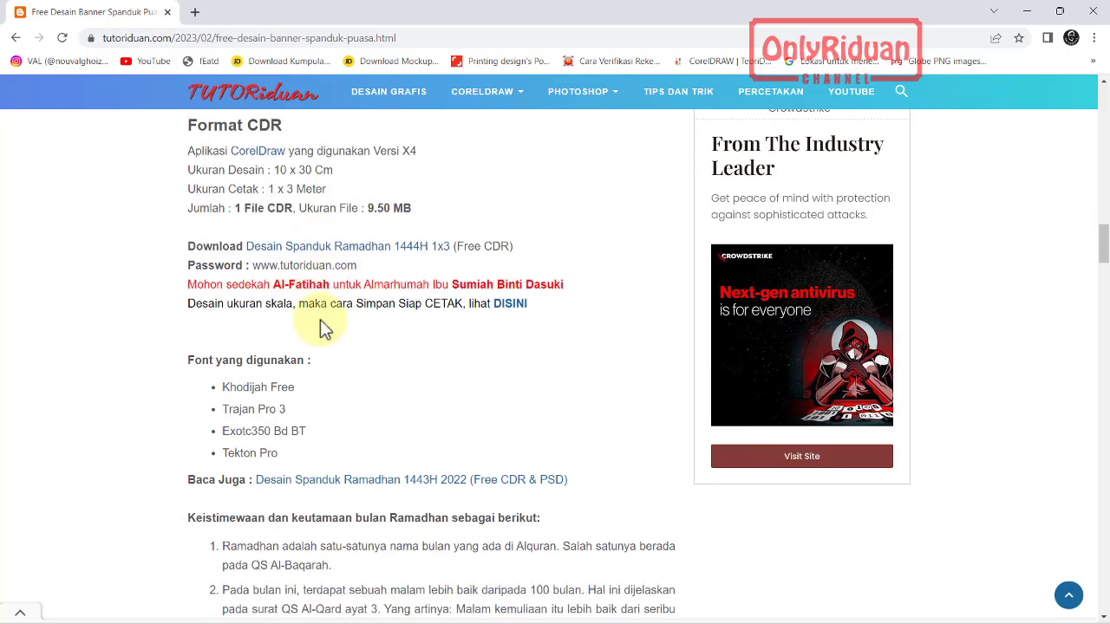
pyautogui.scroll(-3, 320, 319)
pyautogui.scroll(-3, 320, 319)
pyautogui.scroll(-1, 320, 320)
pyautogui.scroll(-1, 323, 325)
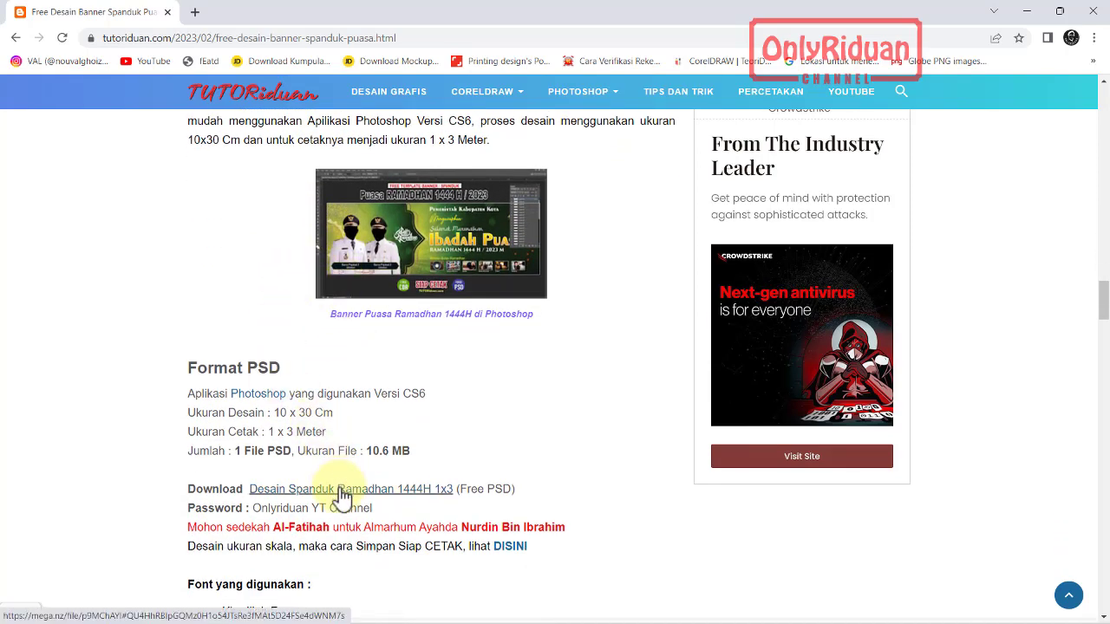
pyautogui.scroll(3, 433, 373)
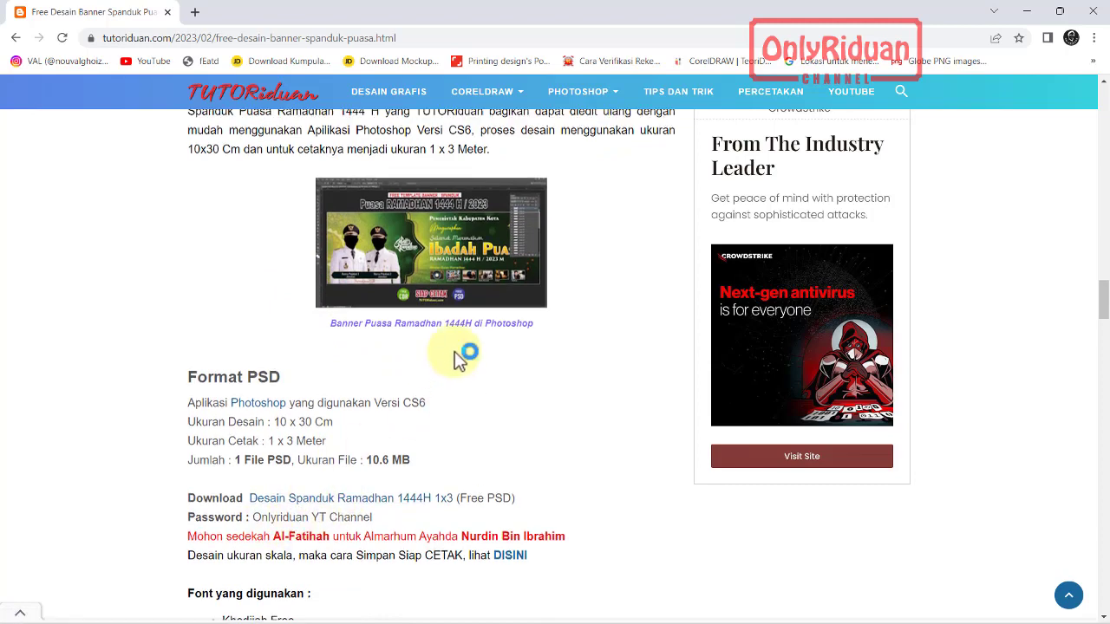
# Scroll to 02 Desain Banner 1x4 and enlarge its banner image.
pyautogui.scroll(-2, 408, 381)
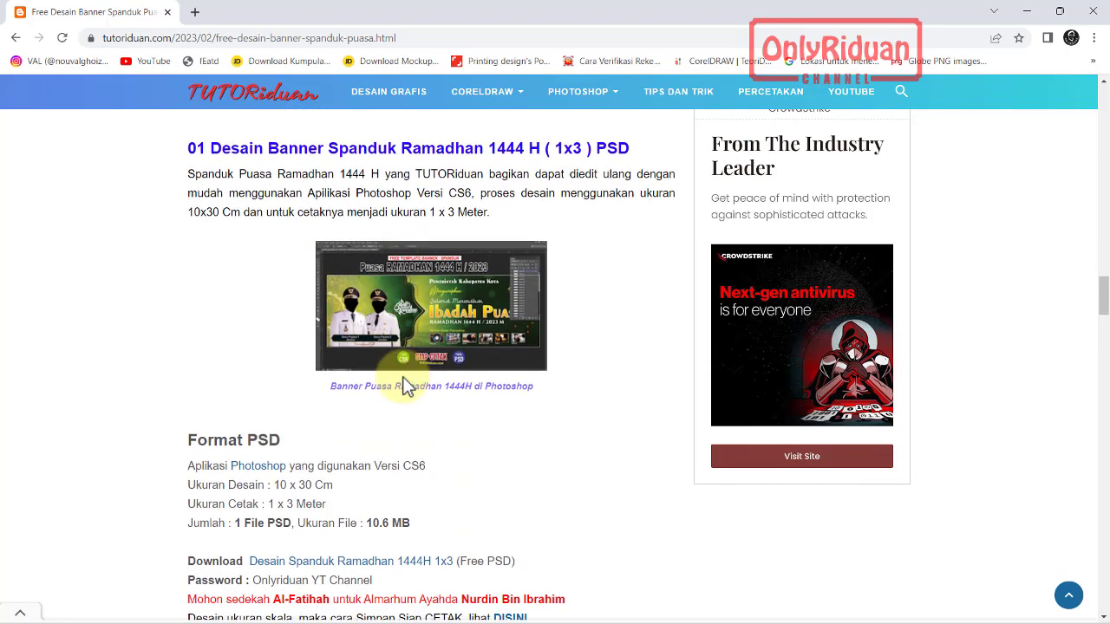
pyautogui.scroll(-2, 399, 364)
pyautogui.scroll(-3, 392, 355)
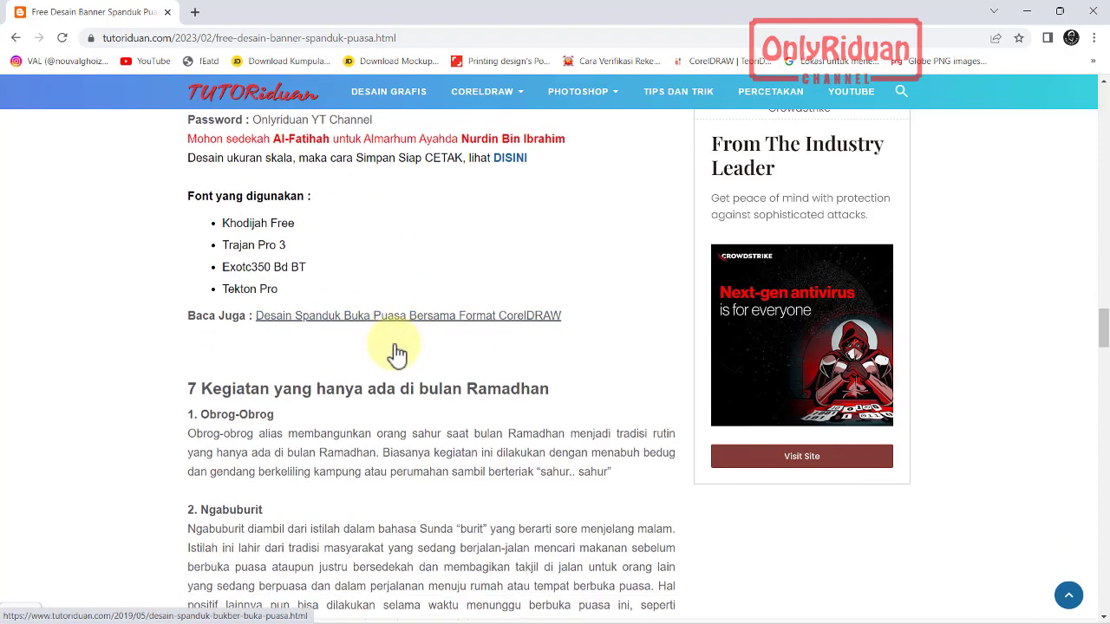
pyautogui.scroll(-6, 394, 351)
pyautogui.scroll(-5, 395, 347)
pyautogui.scroll(-4, 394, 347)
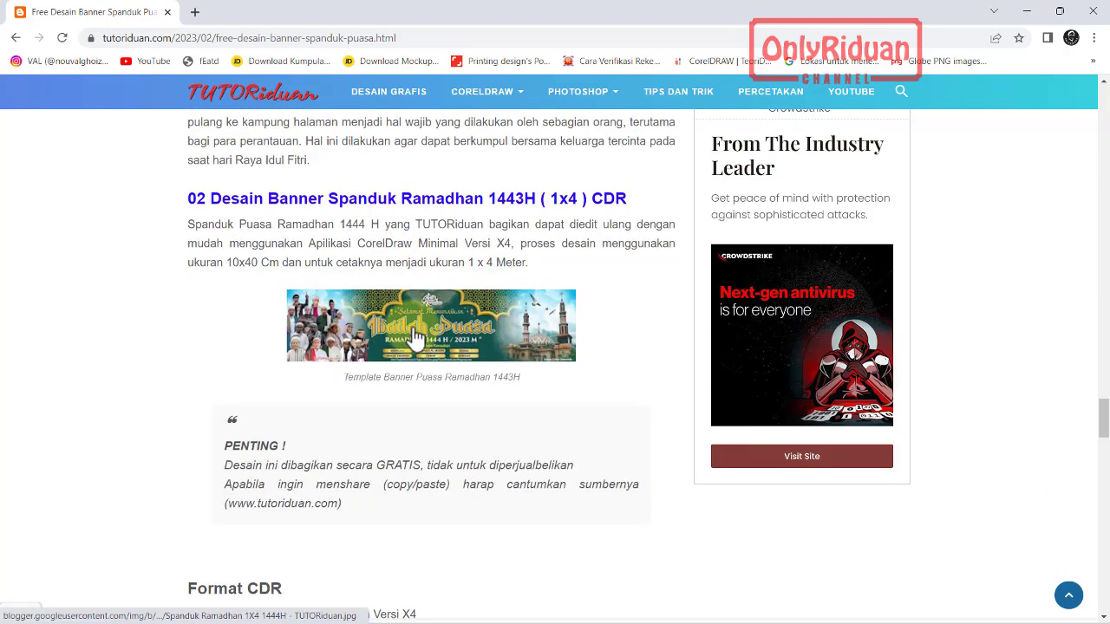
pyautogui.click(414, 338)
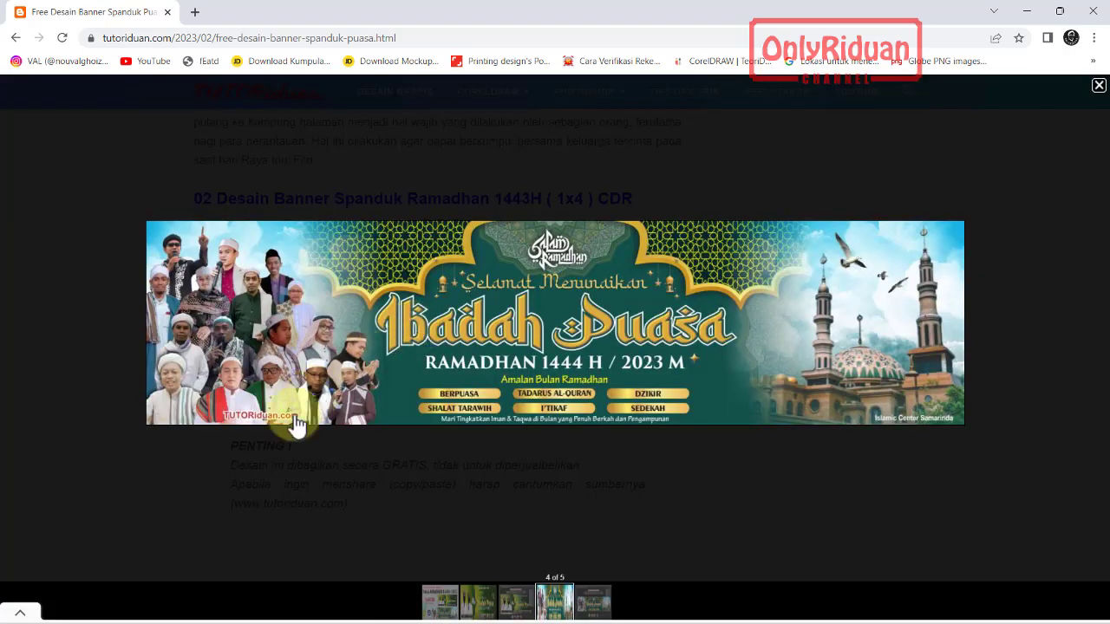
# Close the 1x4 banner gallery to reveal its Format CDR details (10 x 40 Cm, 13.9 MB).
pyautogui.click(218, 466)
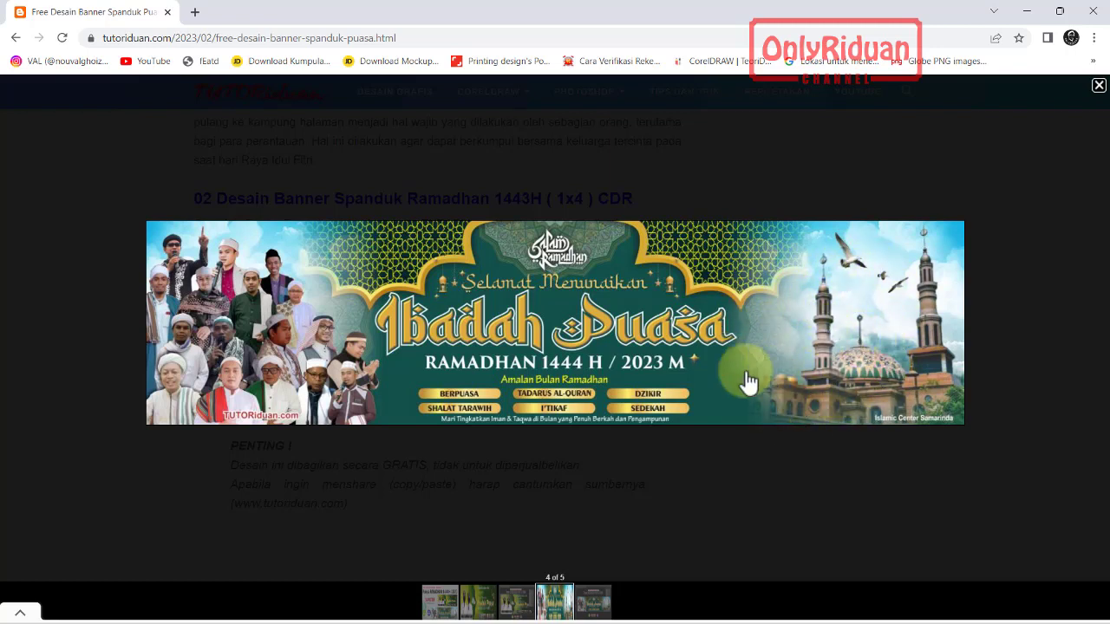
pyautogui.click(1098, 87)
# Scroll through the PSD section and back, then open the 1x4 CDR MEGA download link.
pyautogui.scroll(-4, 332, 386)
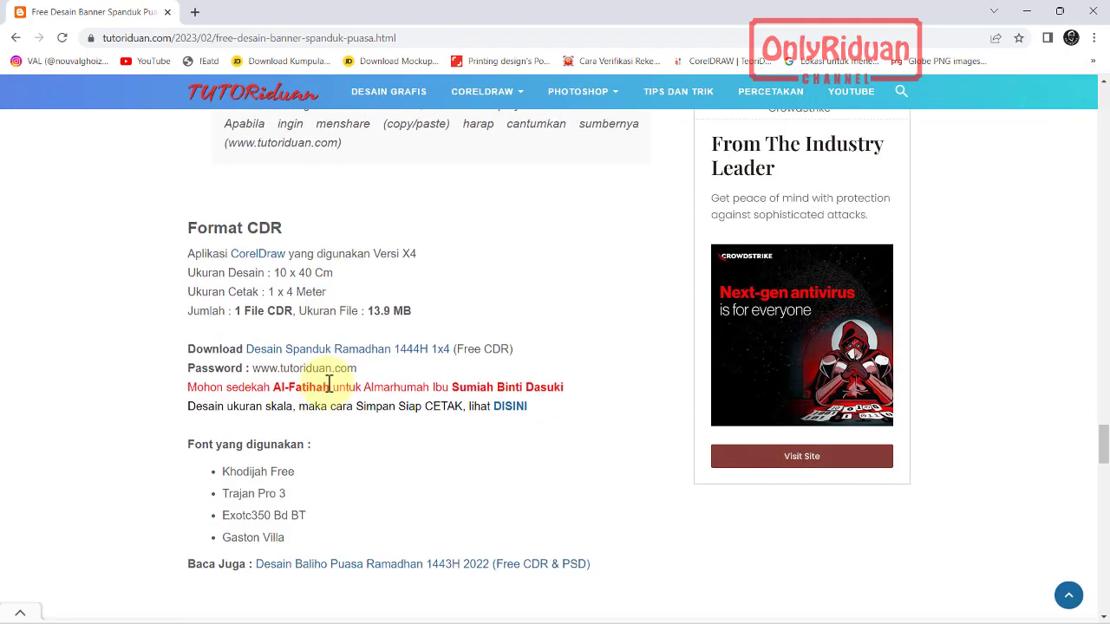
pyautogui.scroll(-1, 330, 385)
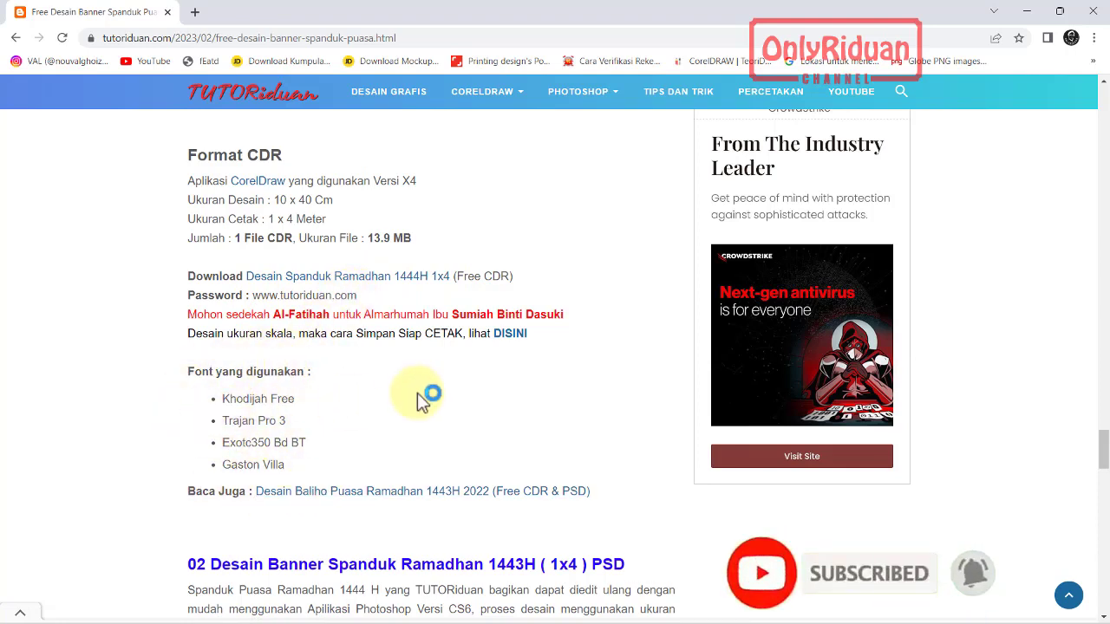
pyautogui.scroll(-2, 420, 386)
pyautogui.scroll(-2, 421, 385)
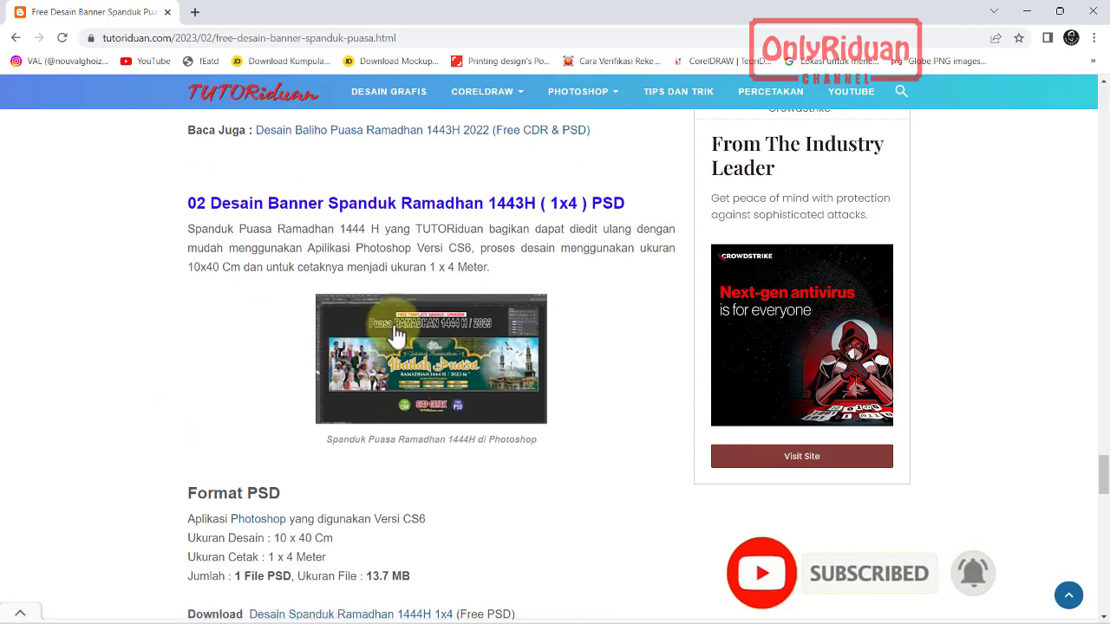
pyautogui.scroll(-2, 338, 425)
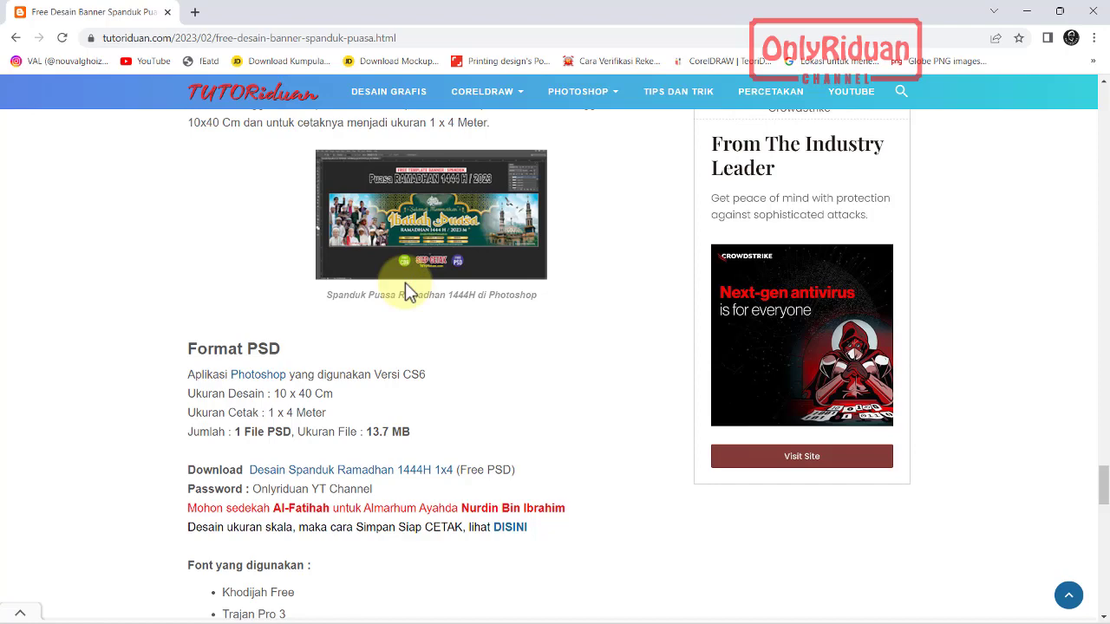
pyautogui.scroll(2, 408, 291)
pyautogui.scroll(3, 407, 291)
pyautogui.scroll(2, 408, 290)
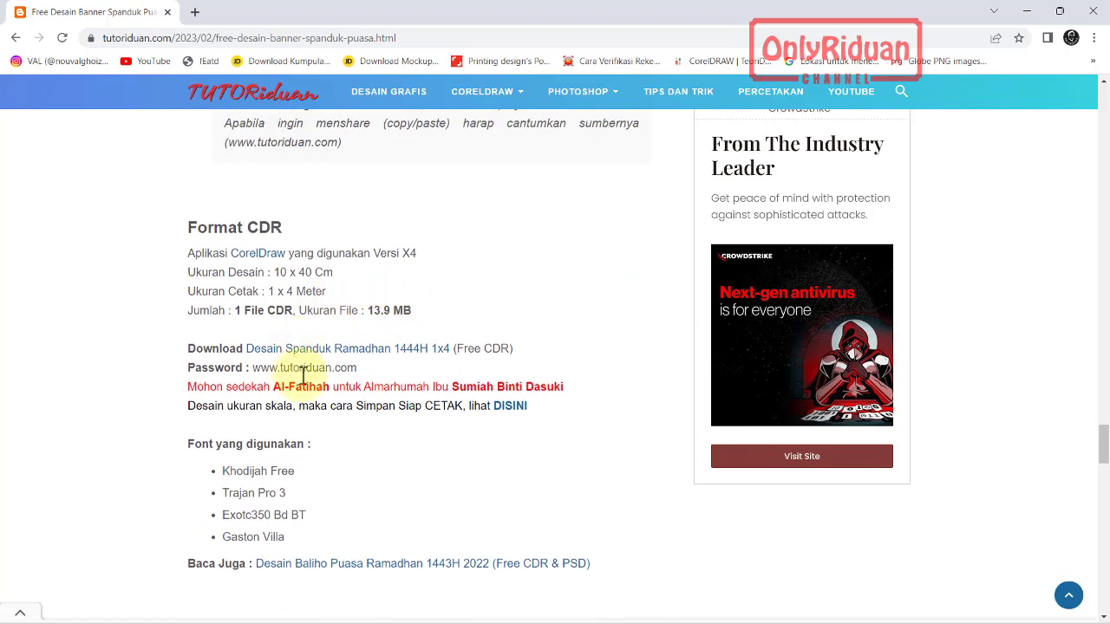
pyautogui.click(381, 359)
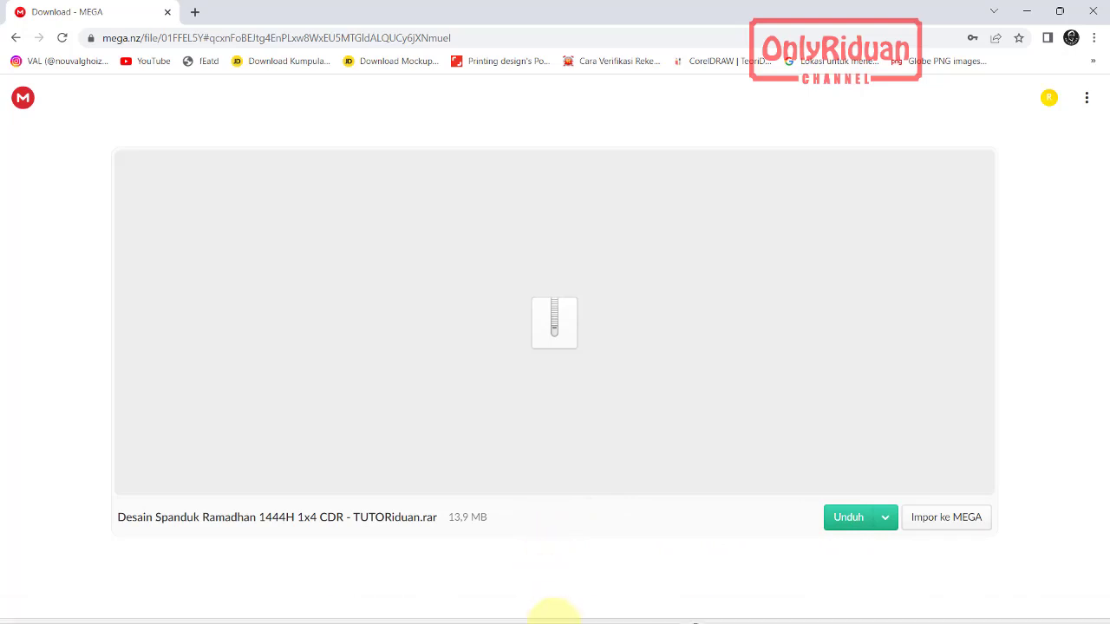
# Open the CDR banner folder in File Explorer and check the 1x4 CDR archive.
pyautogui.click(530, 607)
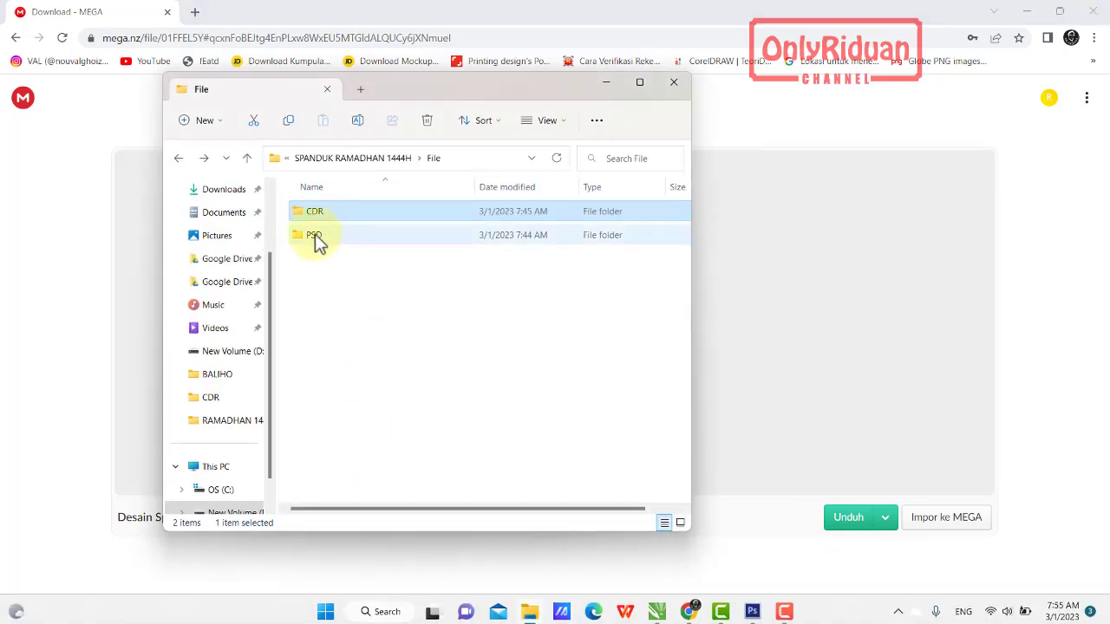
pyautogui.doubleClick(308, 210)
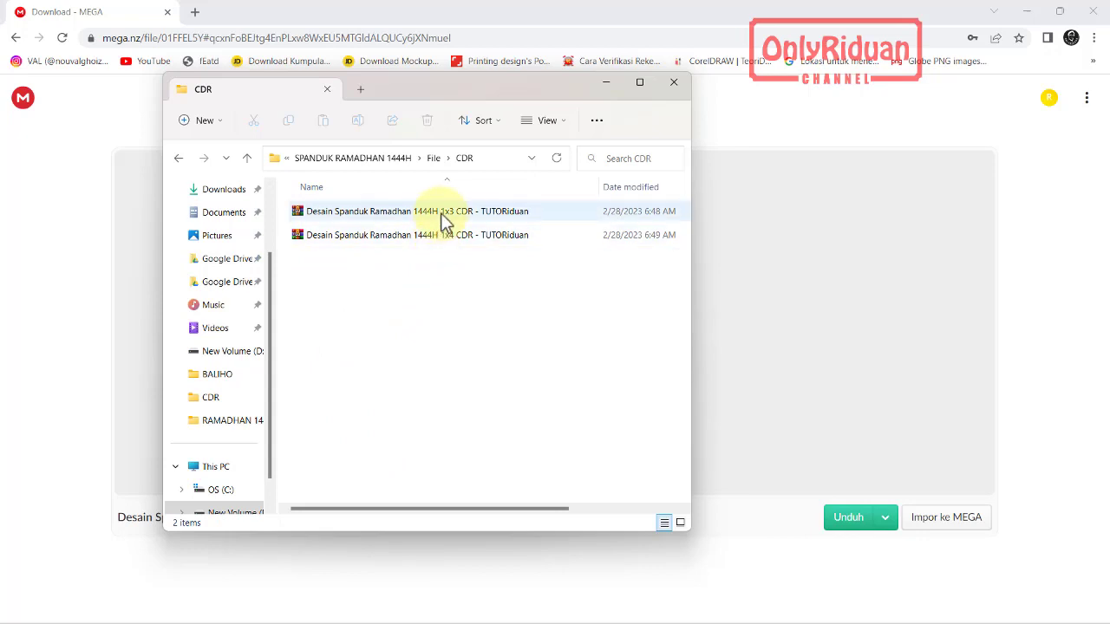
pyautogui.click(403, 235)
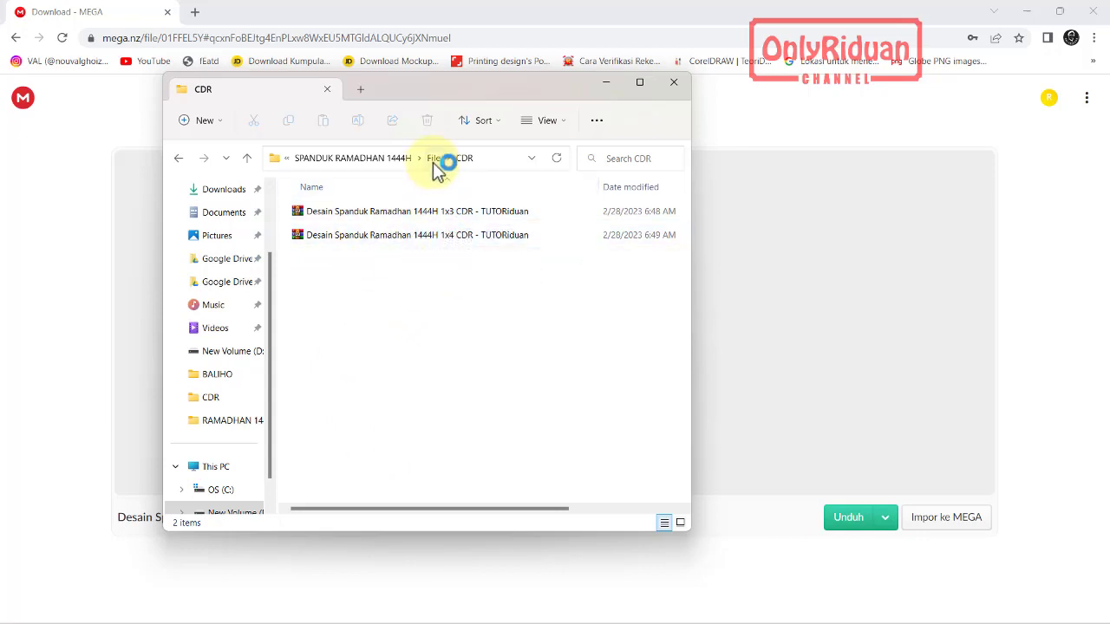
pyautogui.click(434, 158)
# Check the 1x4 archive in the PSD folder, reopen CDR, and return to the article.
pyautogui.doubleClick(322, 237)
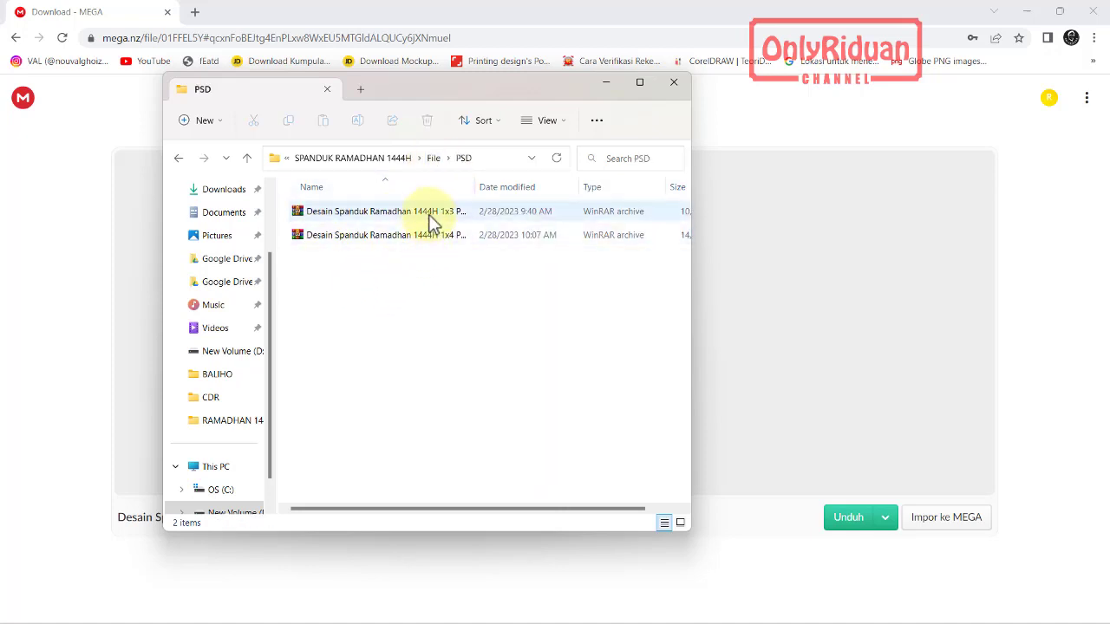
pyautogui.click(392, 243)
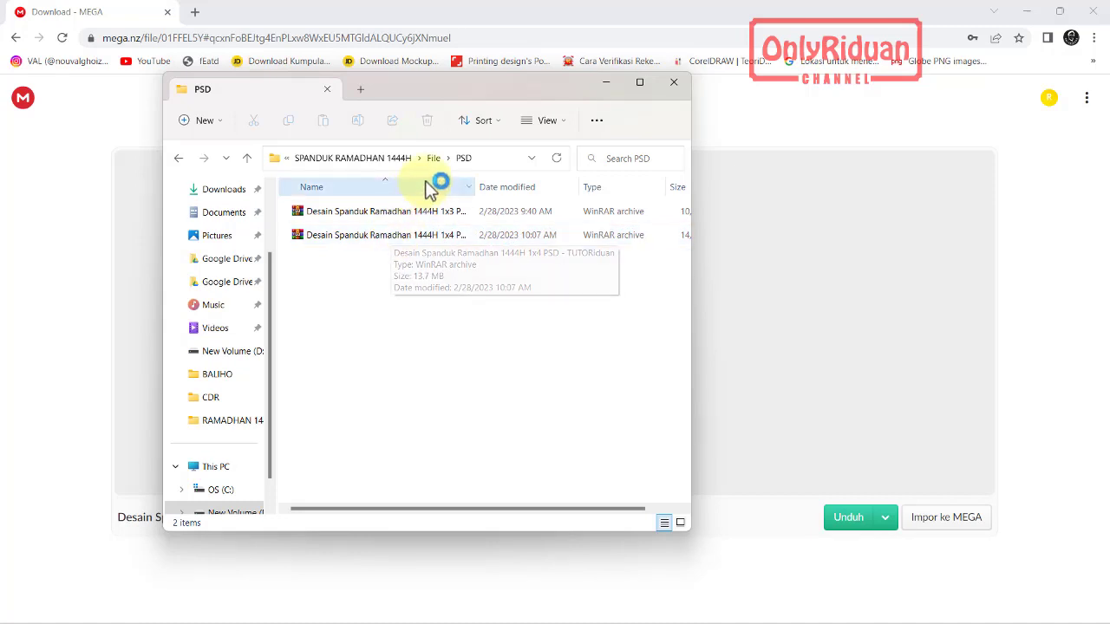
pyautogui.click(434, 158)
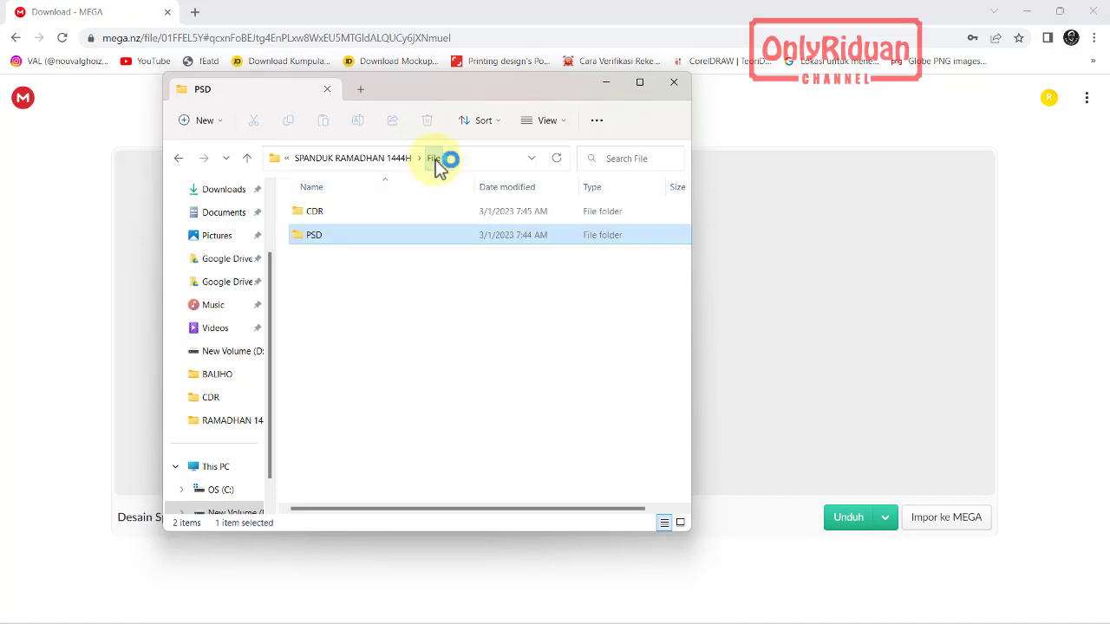
pyautogui.doubleClick(325, 215)
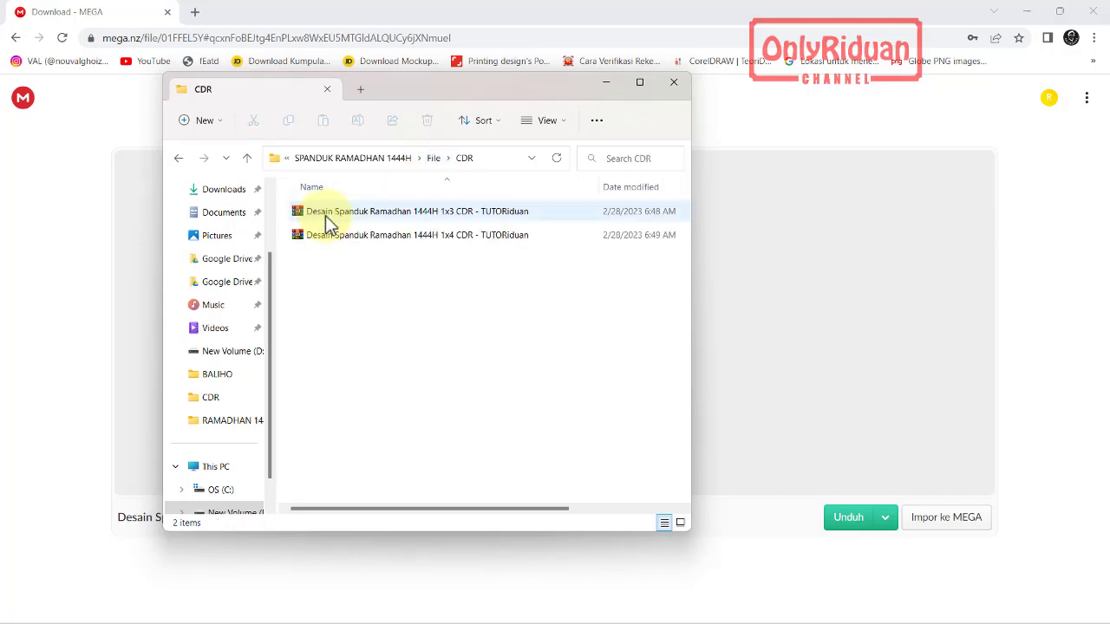
pyautogui.click(16, 37)
# Scroll back to the 1x3 banner's Format CDR section and copy its archive password.
pyautogui.scroll(3, 485, 358)
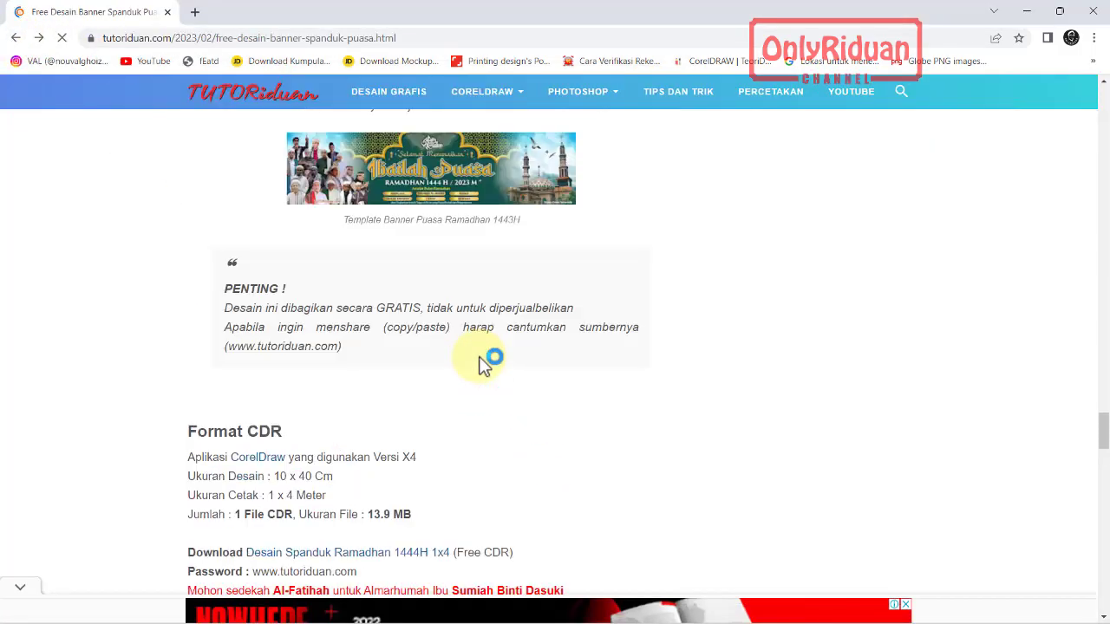
pyautogui.scroll(5, 486, 357)
pyautogui.scroll(5, 485, 358)
pyautogui.scroll(4, 481, 357)
pyautogui.scroll(3, 481, 358)
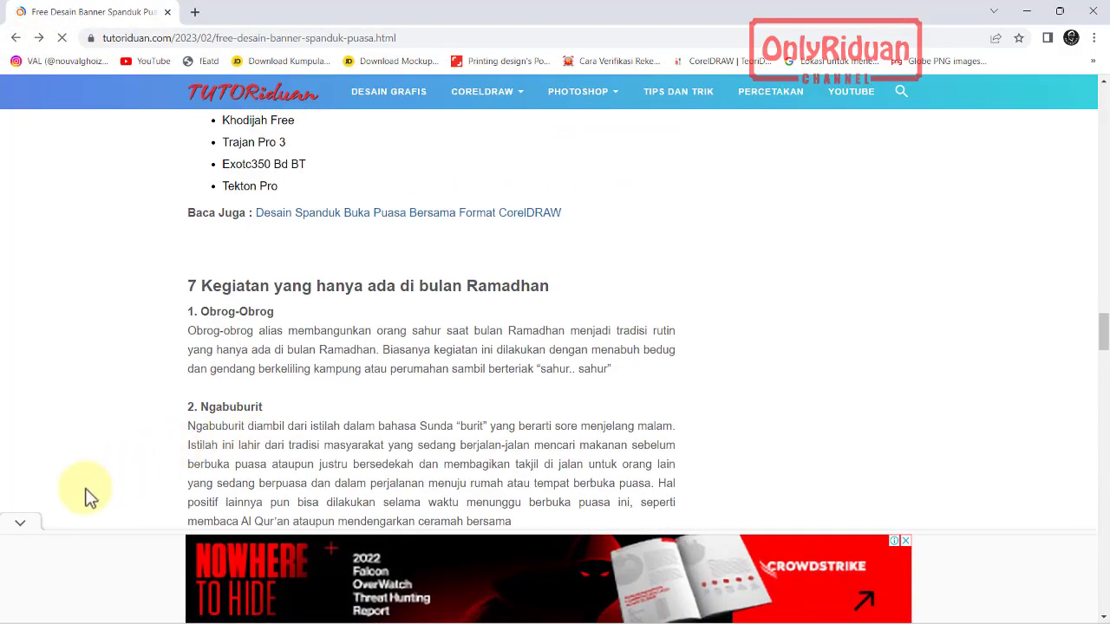
pyautogui.scroll(6, 285, 352)
pyautogui.scroll(2, 295, 351)
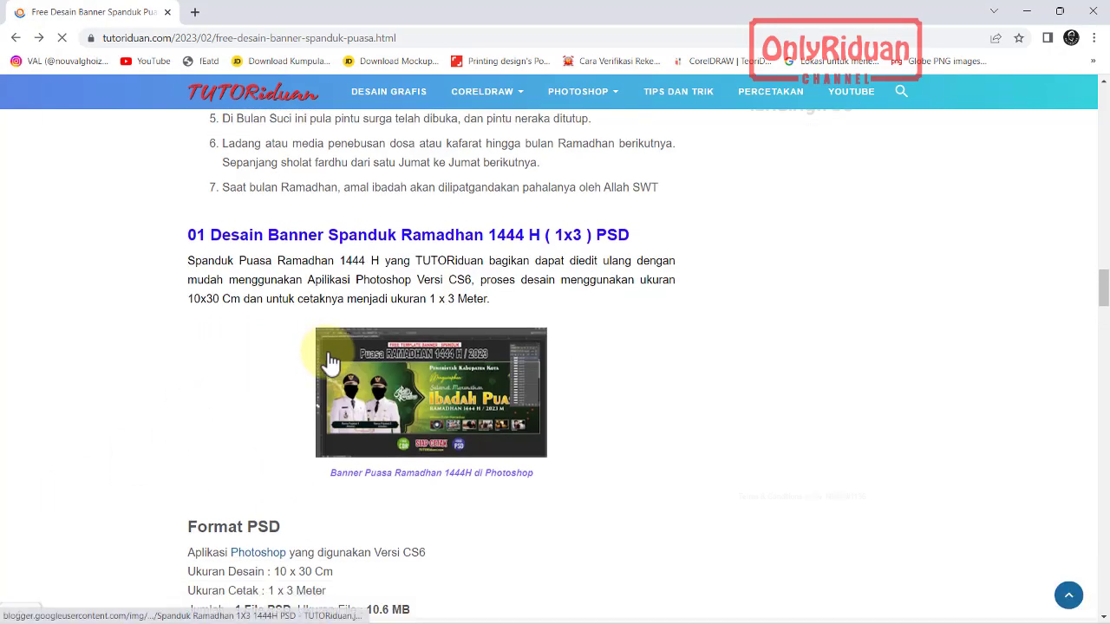
pyautogui.scroll(3, 364, 359)
pyautogui.scroll(6, 330, 355)
pyautogui.scroll(3, 337, 361)
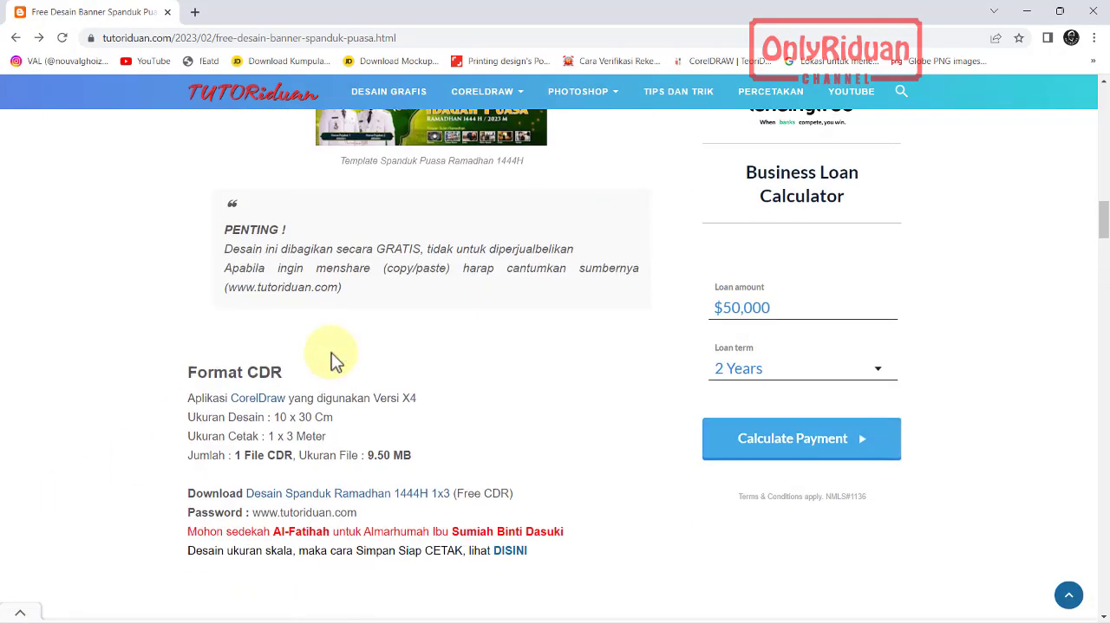
pyautogui.scroll(-2, 332, 357)
pyautogui.moveTo(389, 371); pyautogui.dragTo(252, 369)
pyautogui.rightClick(309, 373)
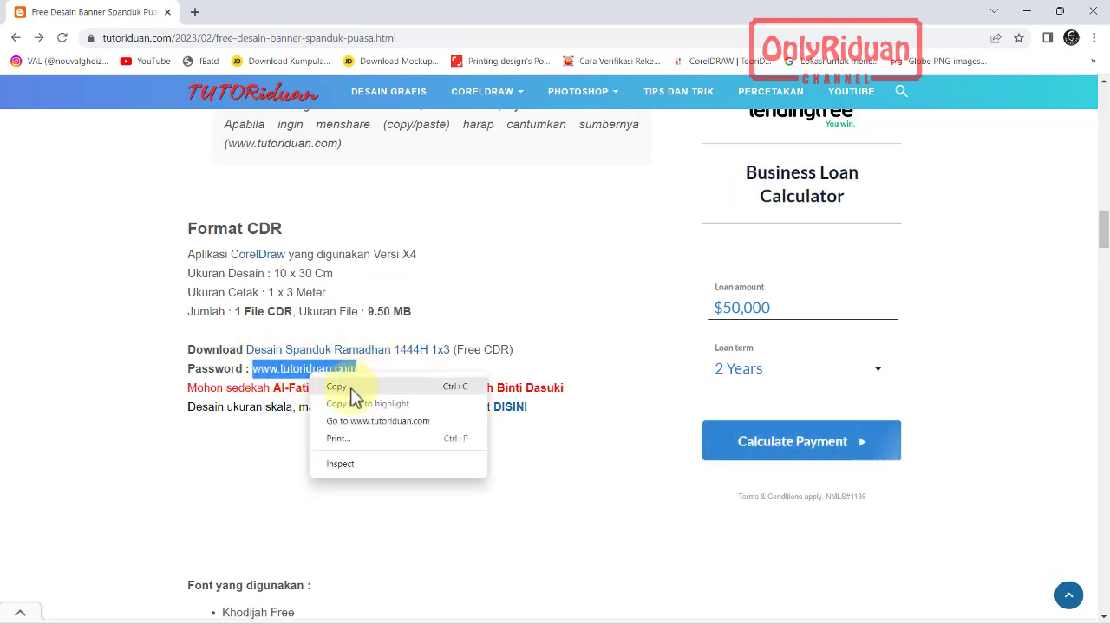
pyautogui.click(334, 386)
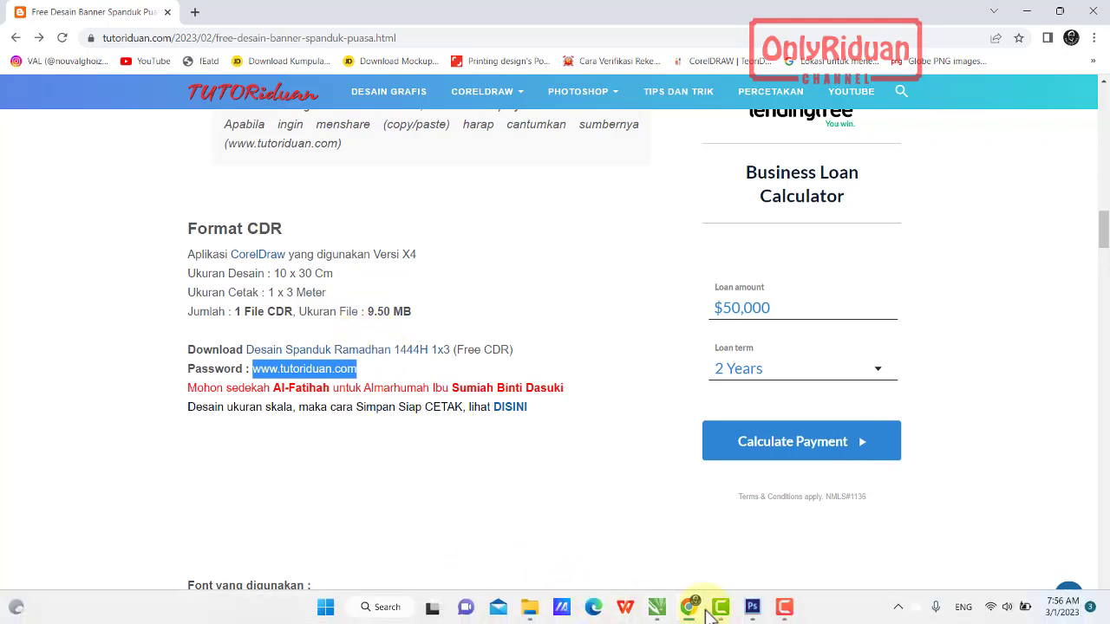
# Extract the 1x3 CDR archive here using the pasted password.
pyautogui.click(529, 607)
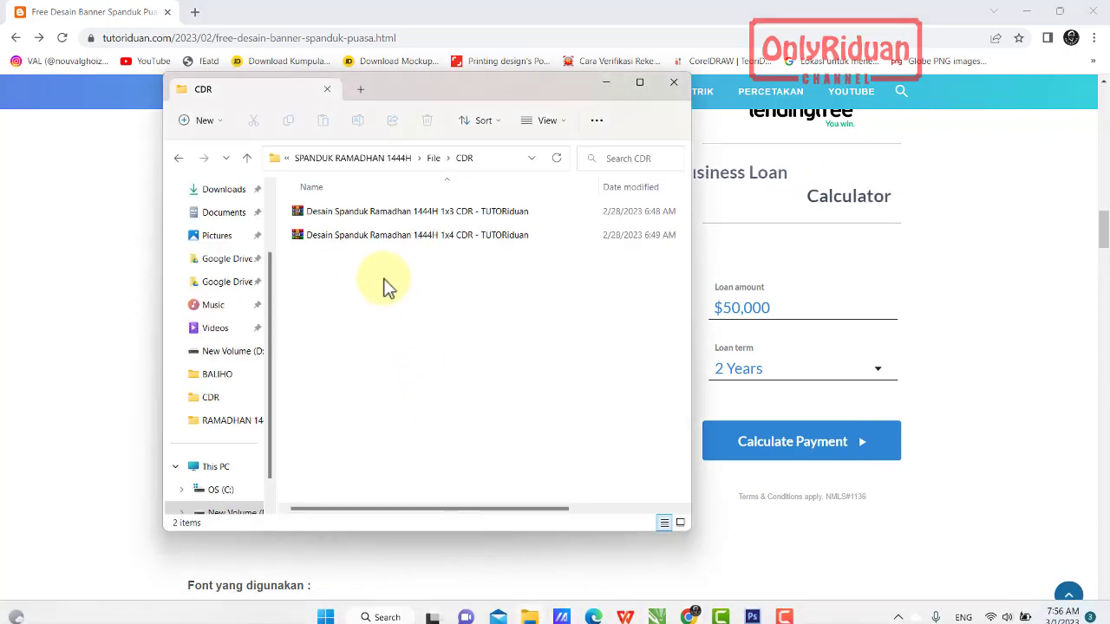
pyautogui.click(407, 224)
pyautogui.rightClick(410, 217)
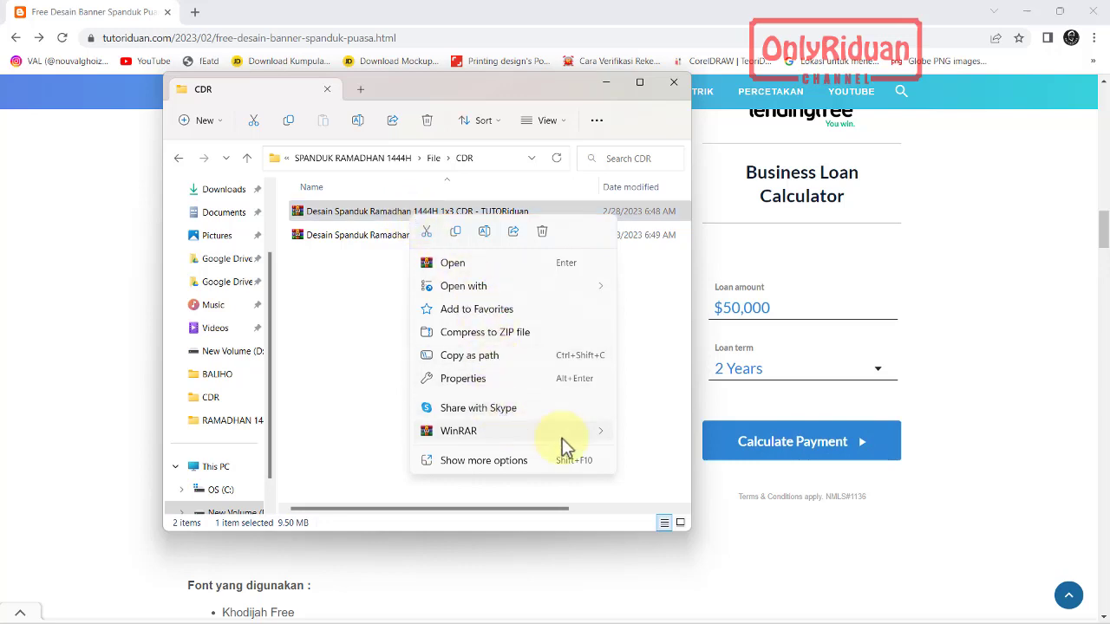
pyautogui.moveTo(458, 431)
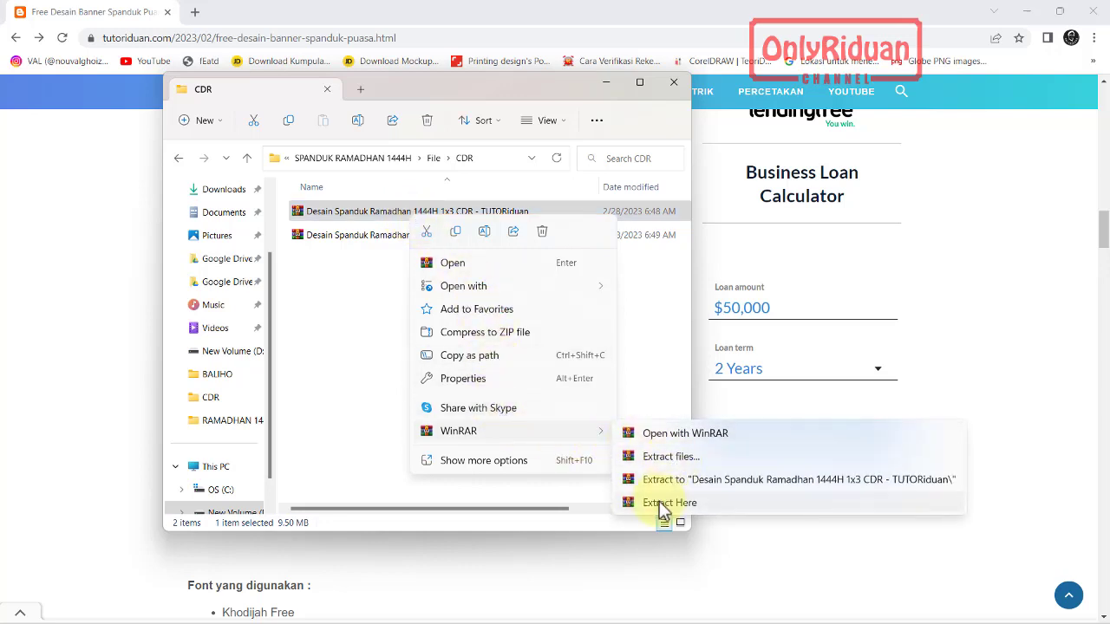
pyautogui.click(661, 501)
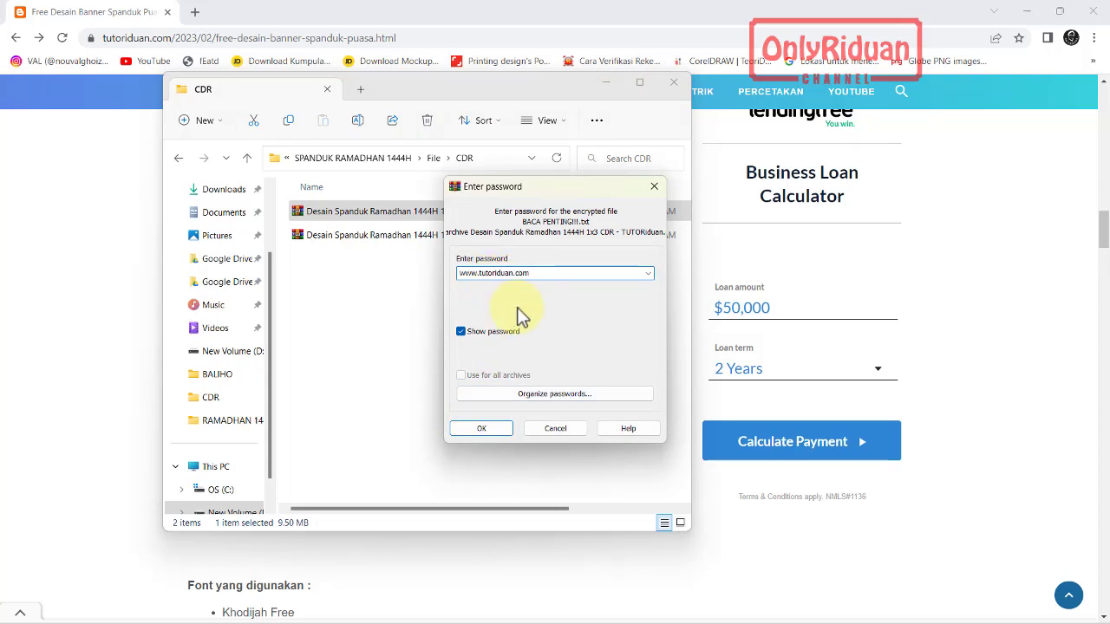
pyautogui.click(484, 430)
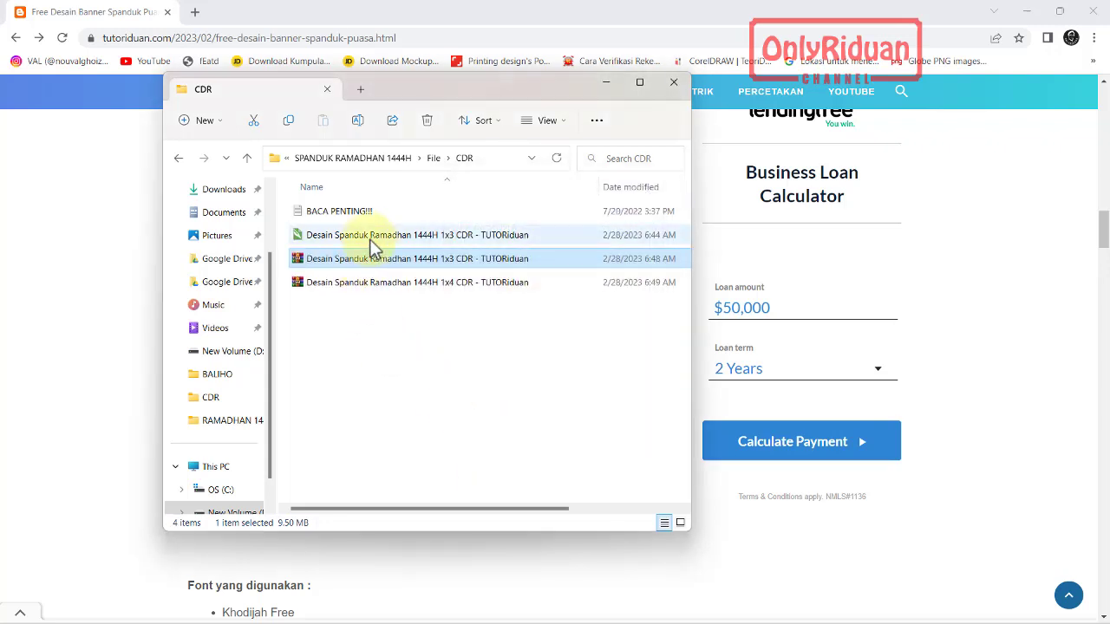
# Extract the 1x4 CDR archive with the password, overwriting existing files, then open the PSD folder.
pyautogui.click(355, 284)
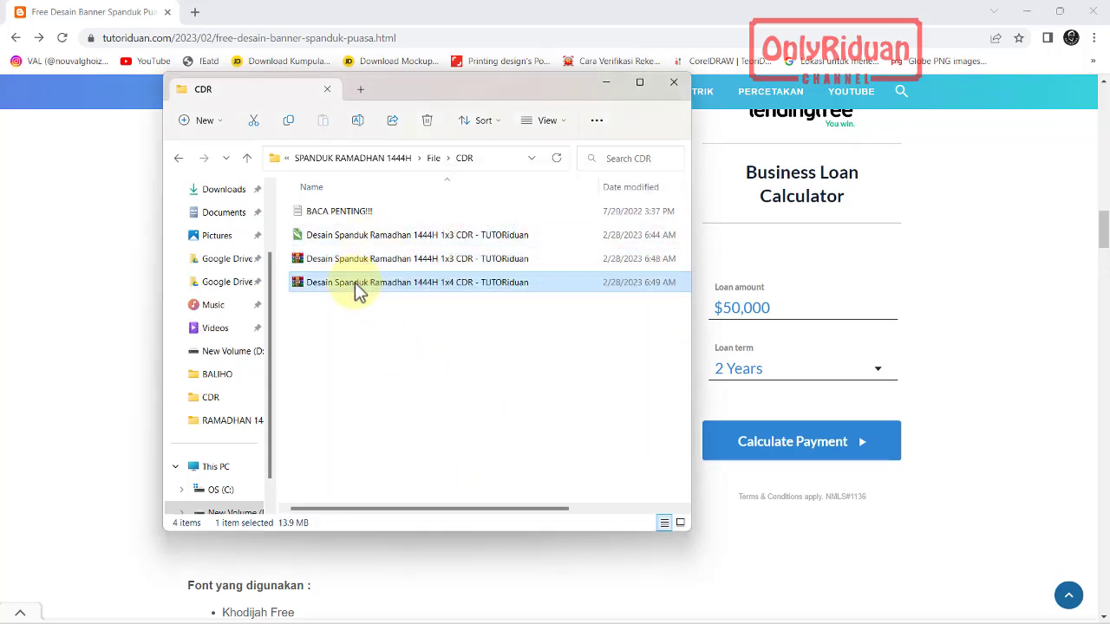
pyautogui.rightClick(355, 282)
pyautogui.moveTo(407, 499)
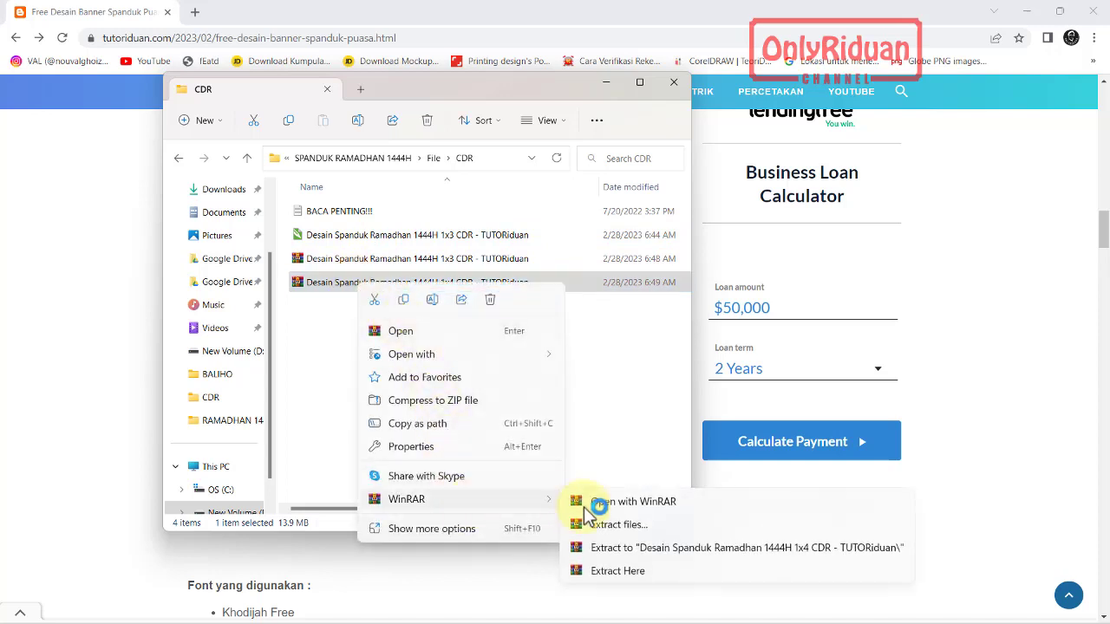
pyautogui.click(618, 572)
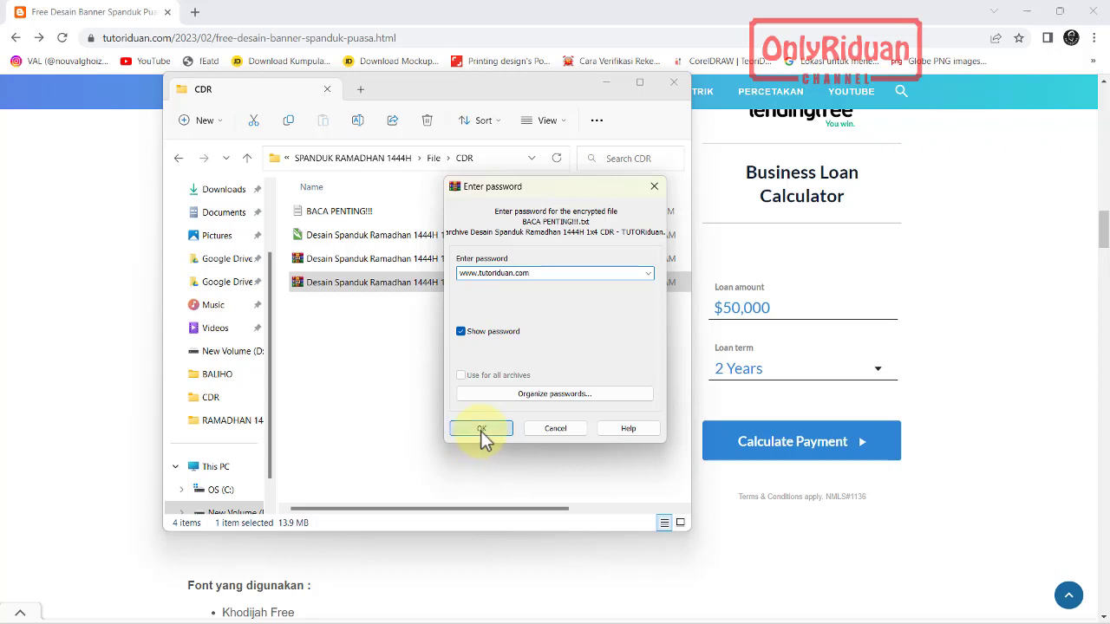
pyautogui.click(483, 430)
pyautogui.click(530, 392)
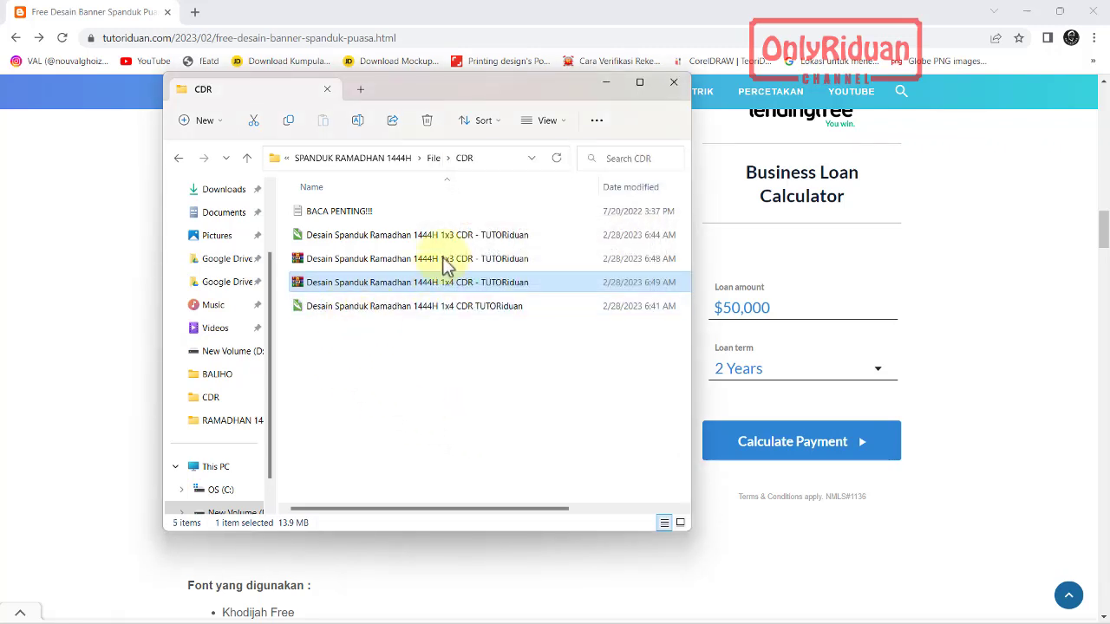
pyautogui.click(434, 158)
pyautogui.doubleClick(330, 233)
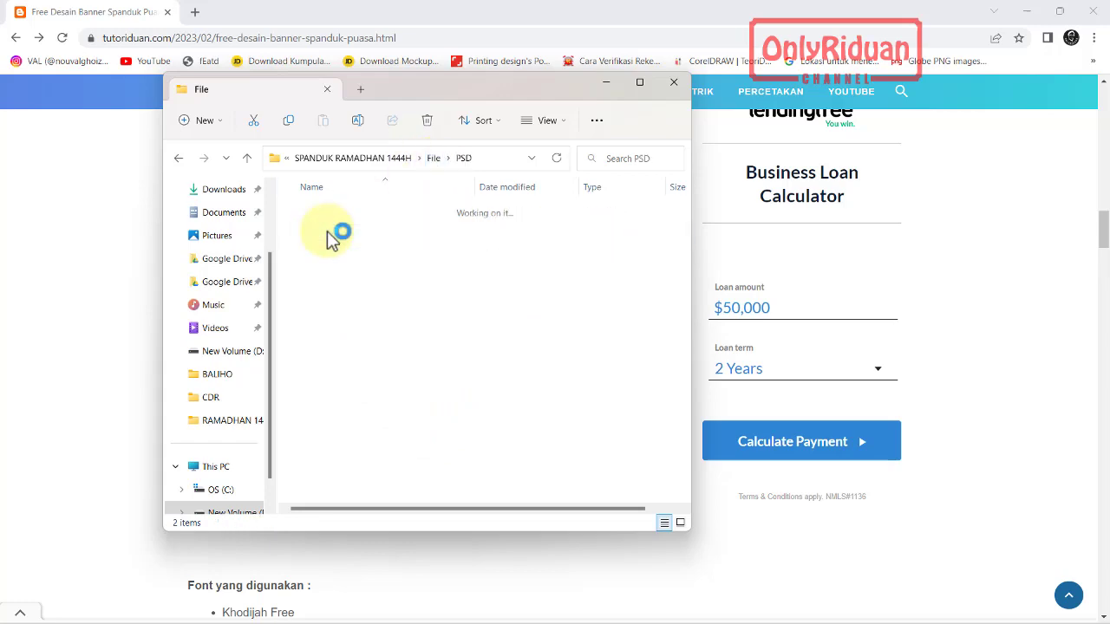
# Copy the Format PSD archive password and select the 1x3 PSD archive in the folder.
pyautogui.click(114, 258)
pyautogui.scroll(-5, 322, 359)
pyautogui.scroll(-10, 379, 399)
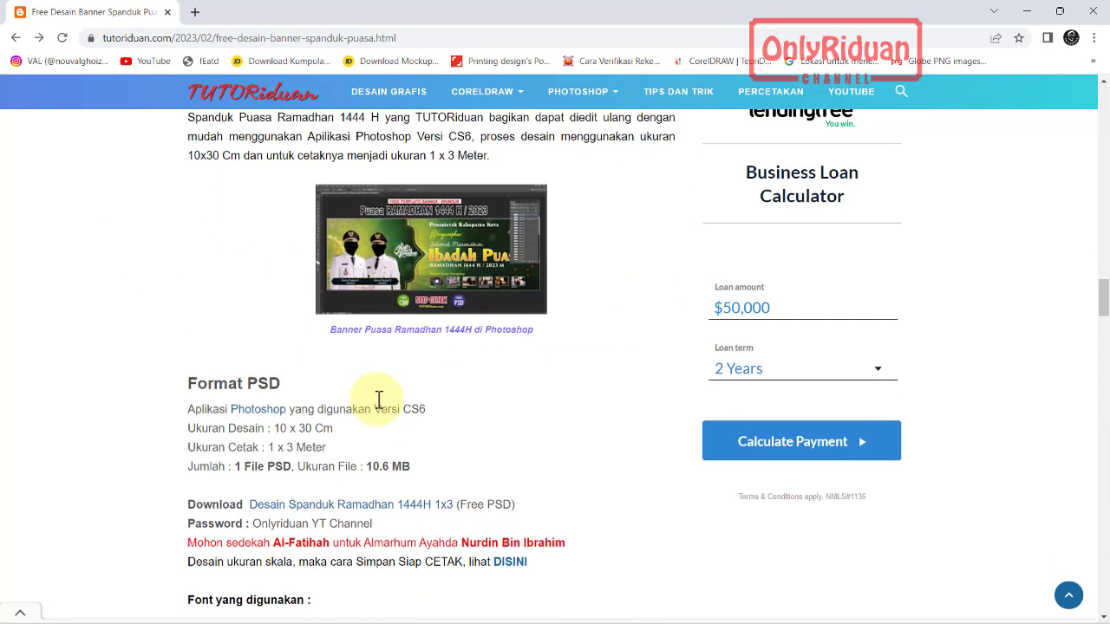
pyautogui.scroll(-4, 379, 399)
pyautogui.scroll(1, 371, 396)
pyautogui.doubleClick(350, 378)
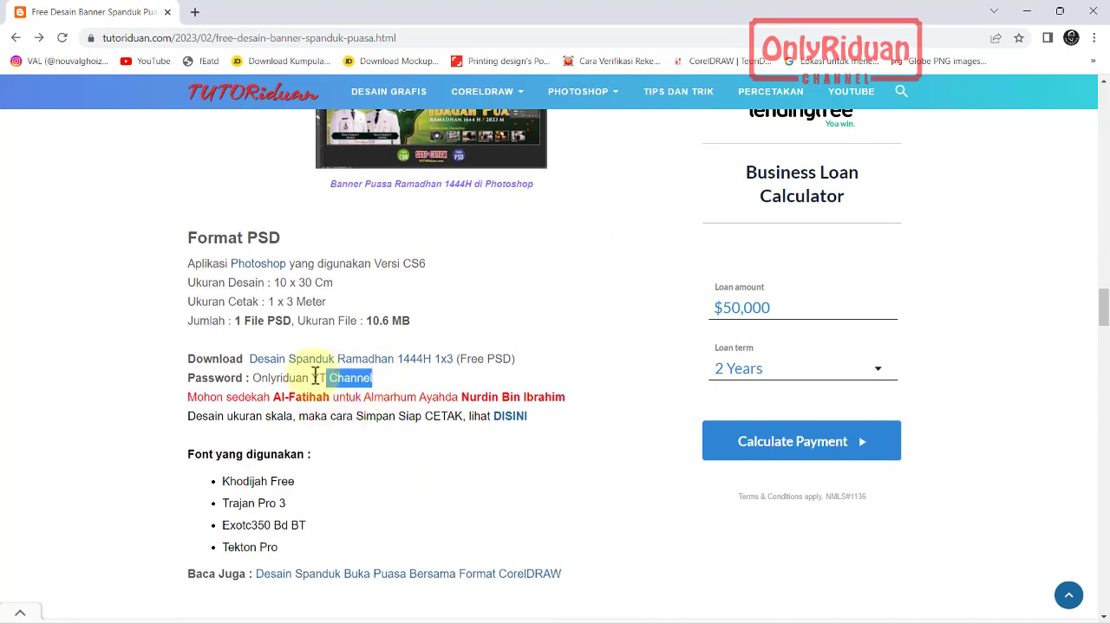
pyautogui.moveTo(316, 378); pyautogui.dragTo(265, 378)
pyautogui.rightClick(286, 384)
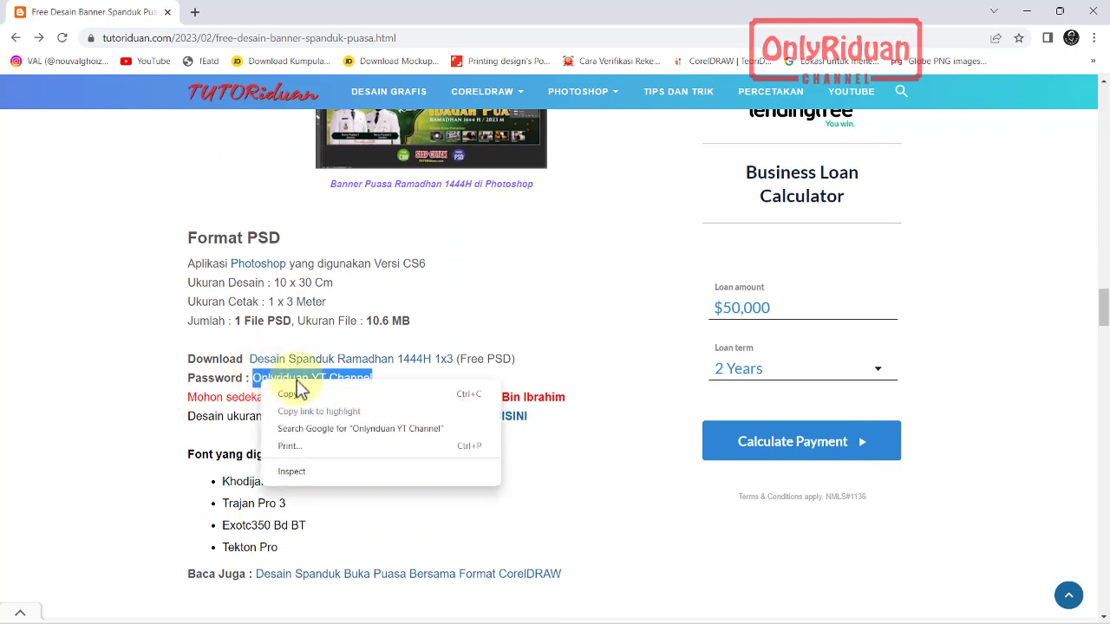
pyautogui.click(292, 397)
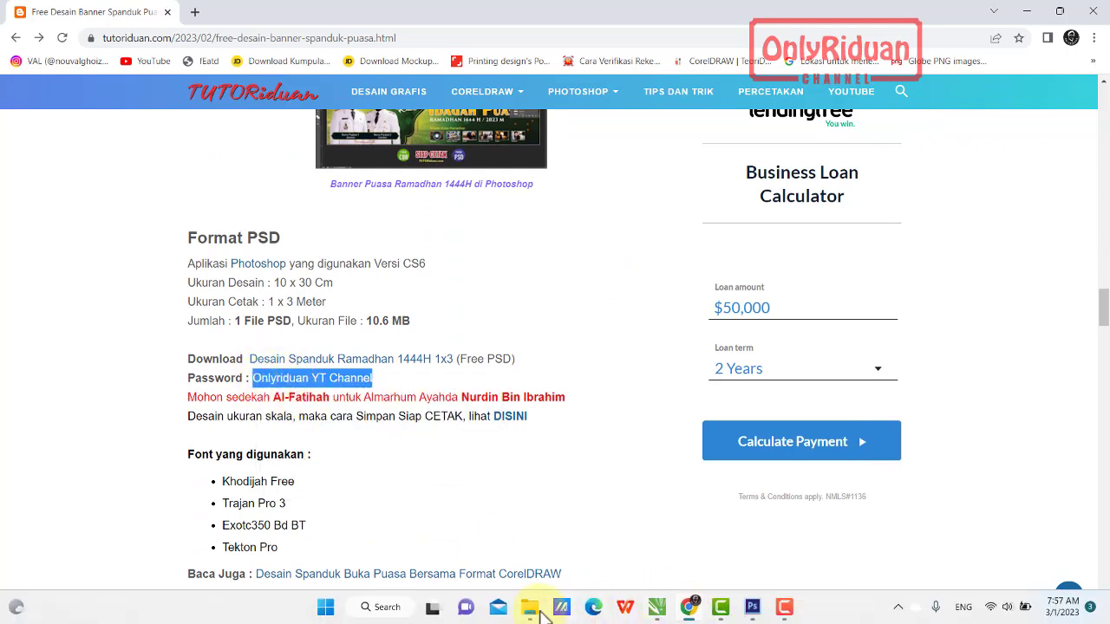
pyautogui.click(529, 607)
pyautogui.click(384, 213)
# Extract the 1x3 PSD archive here using the pasted password.
pyautogui.rightClick(388, 218)
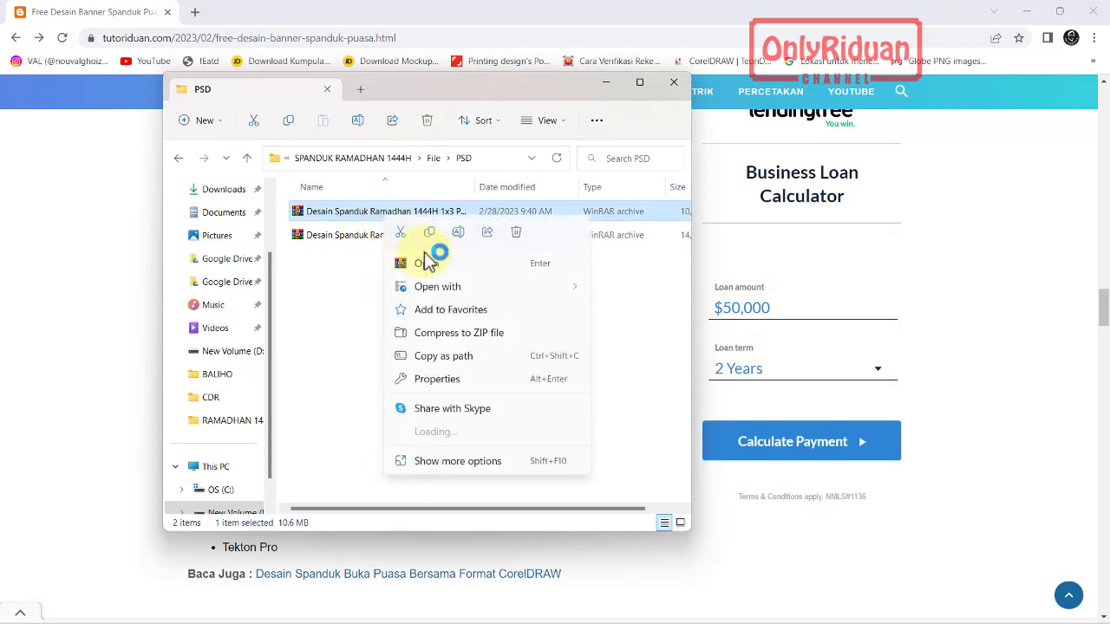
pyautogui.click(637, 504)
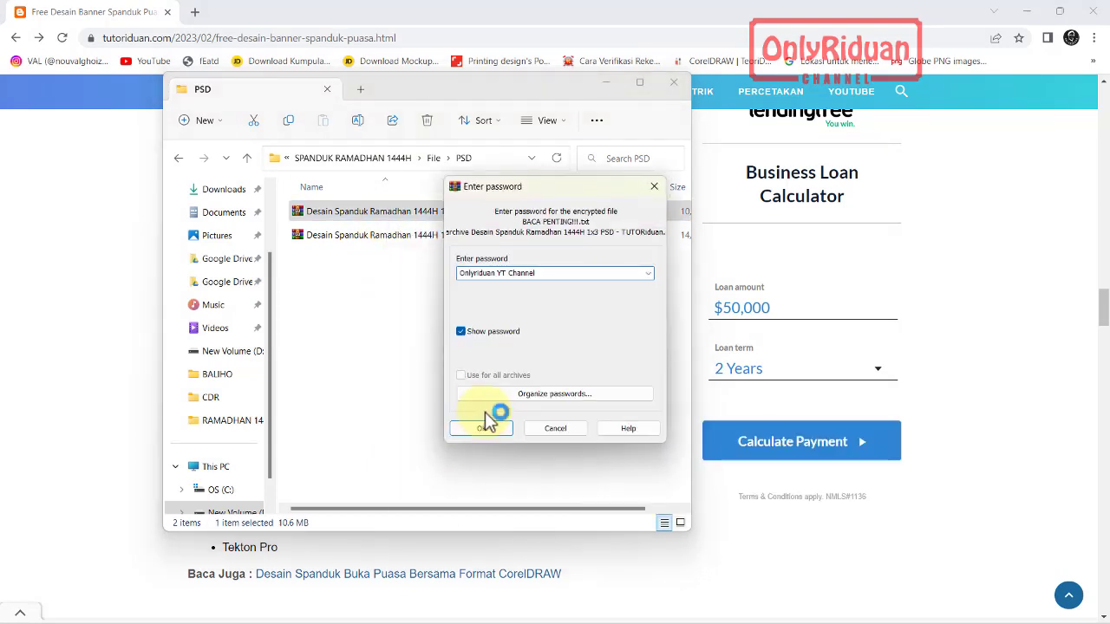
pyautogui.click(486, 429)
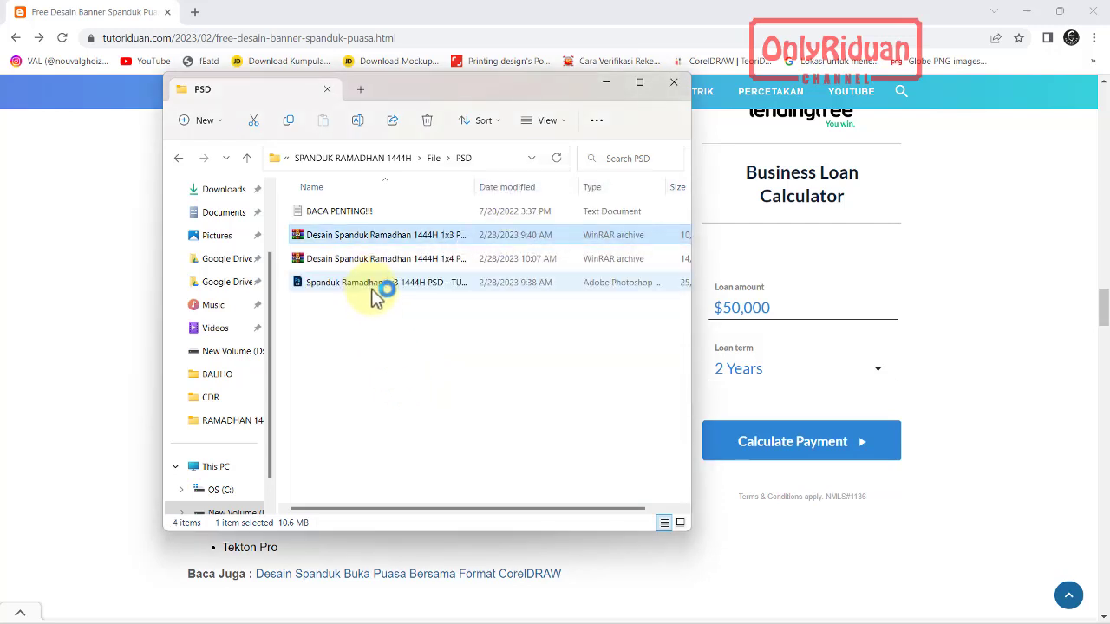
# Extract the 1x4 PSD archive with Yes to All overwrite, then reopen the CDR folder.
pyautogui.click(362, 260)
pyautogui.rightClick(365, 268)
pyautogui.moveTo(412, 477)
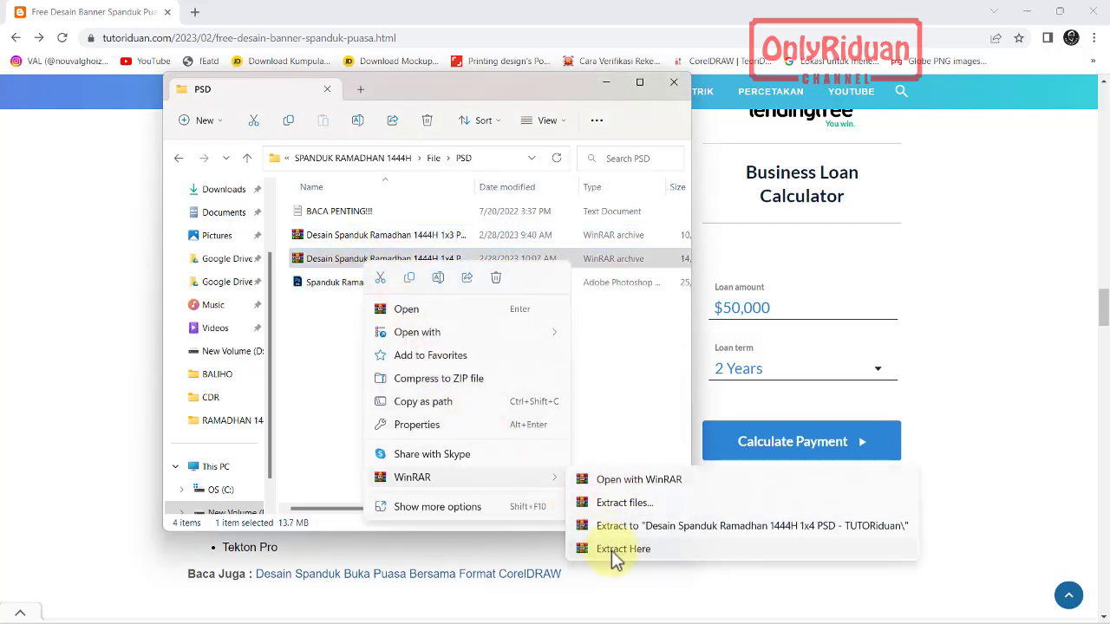
pyautogui.click(620, 549)
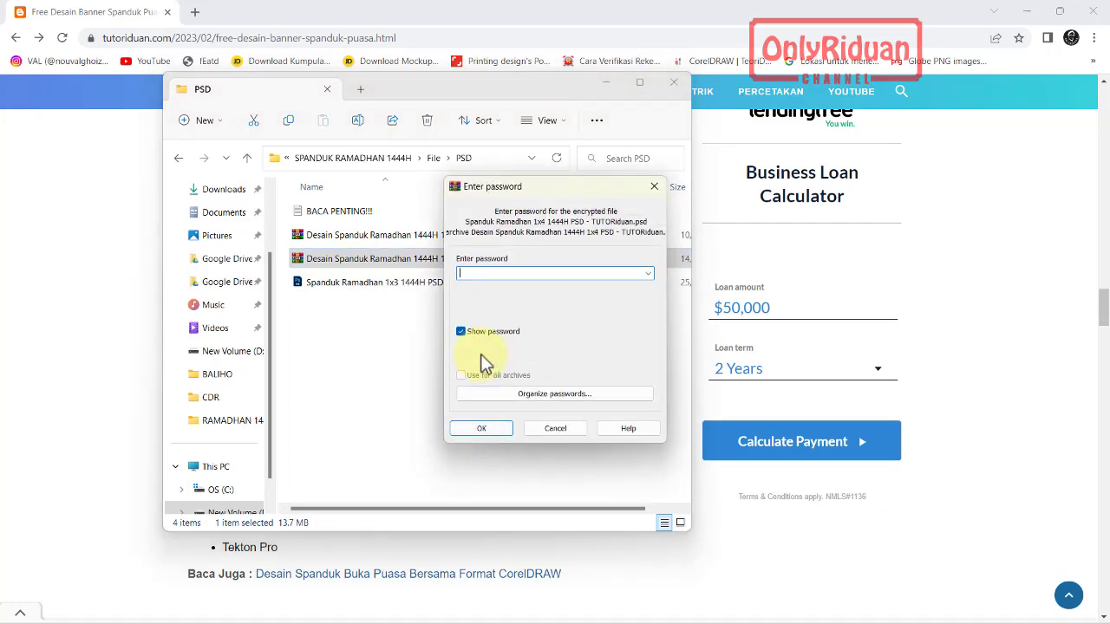
pyautogui.click(483, 430)
pyautogui.click(527, 395)
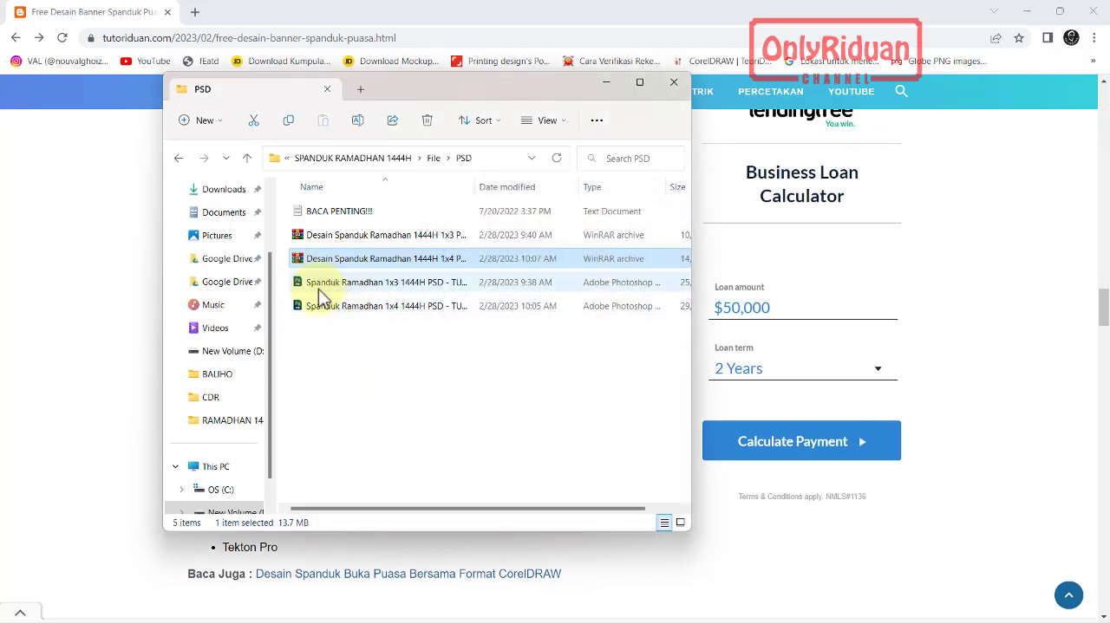
pyautogui.click(434, 159)
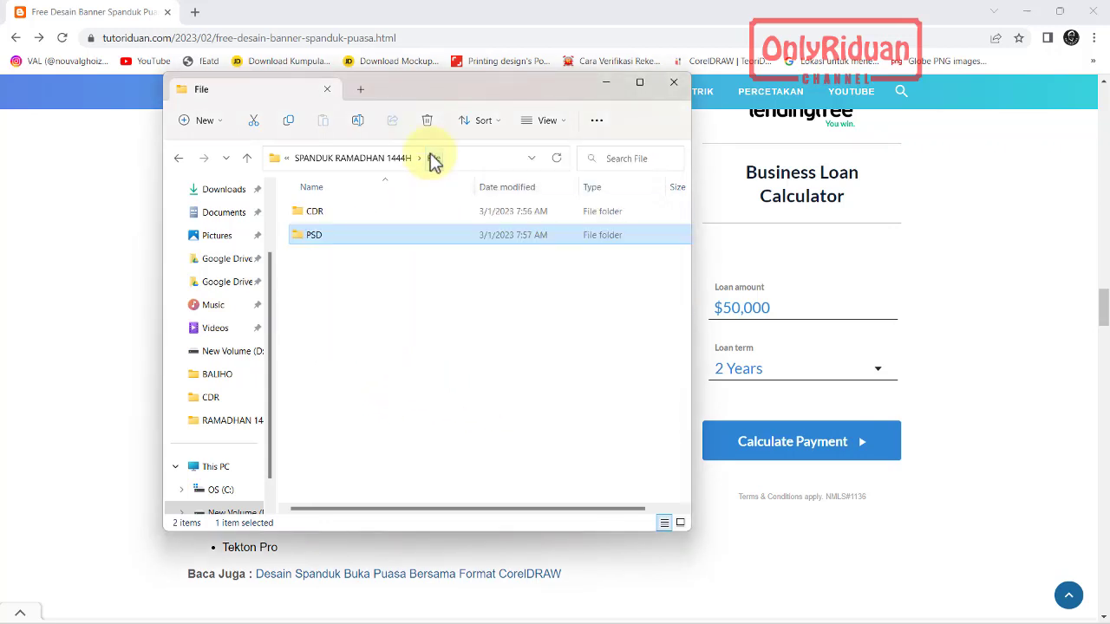
pyautogui.doubleClick(330, 212)
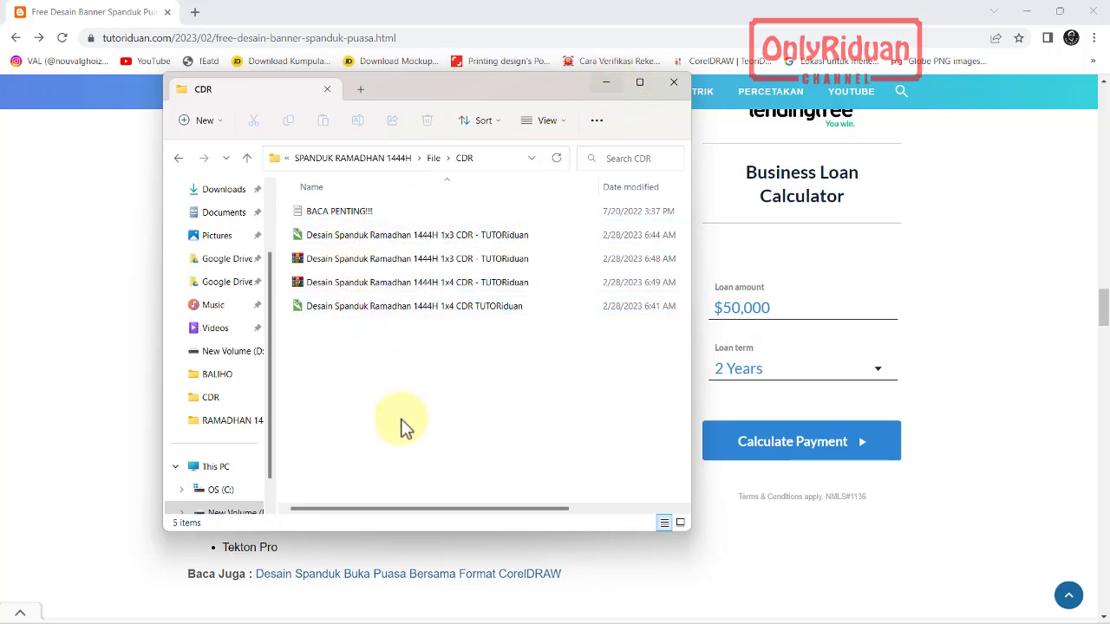
# Minimize the Explorer window showing the extracted CDR folder.
pyautogui.click(610, 85)
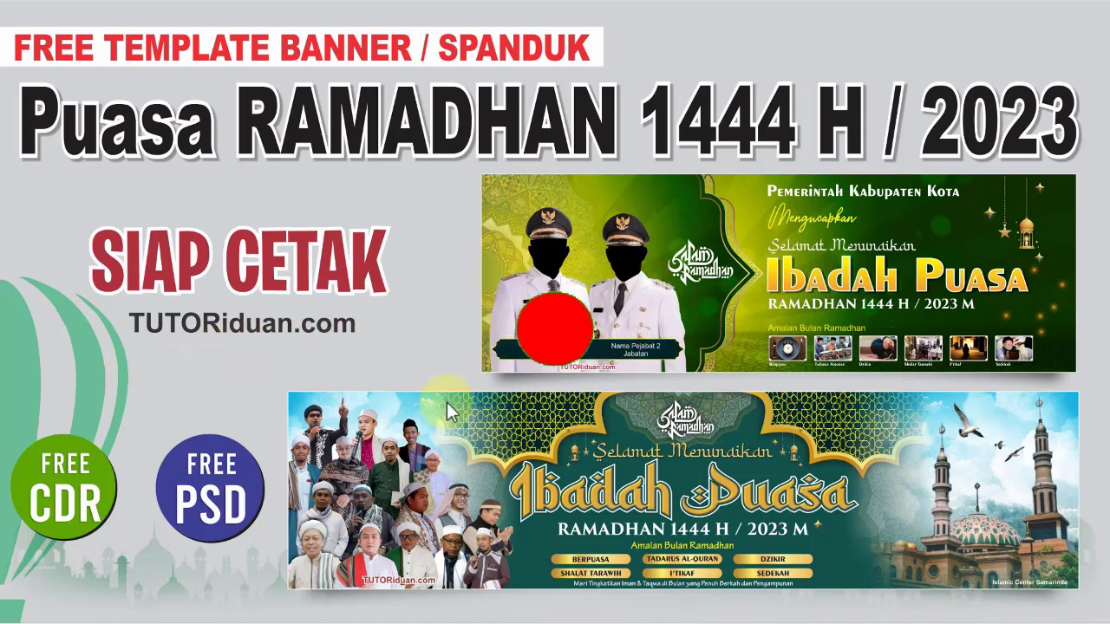
pyautogui.moveTo(657, 607)
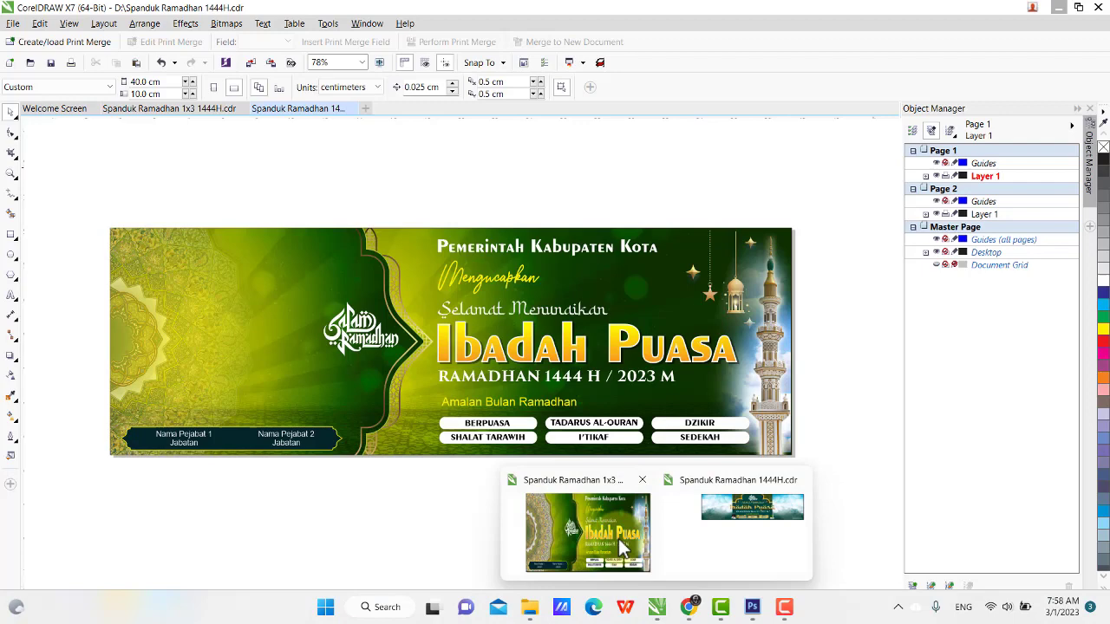
# Switch to the 1x3 banner, check its headings, and go to Page 2 with the officials' photo.
pyautogui.click(618, 538)
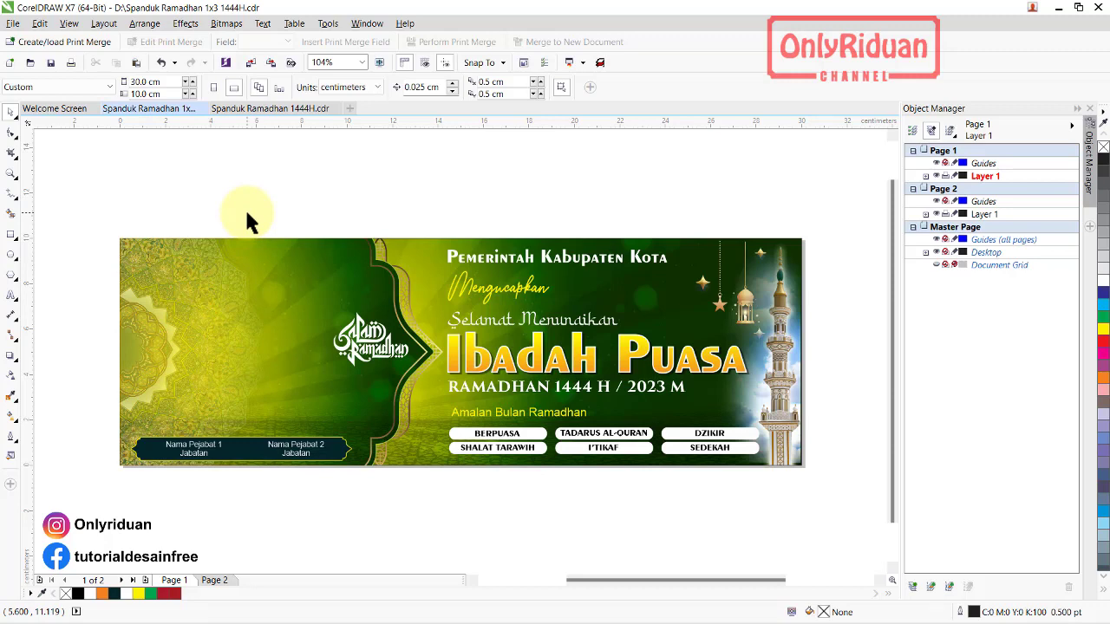
pyautogui.click(482, 259)
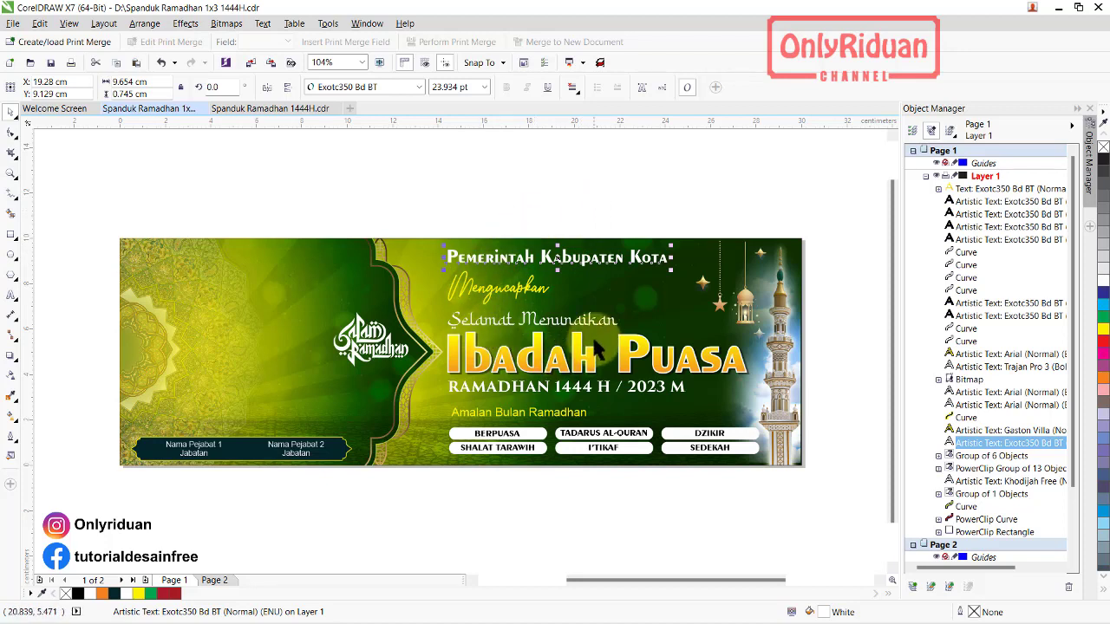
pyautogui.click(559, 367)
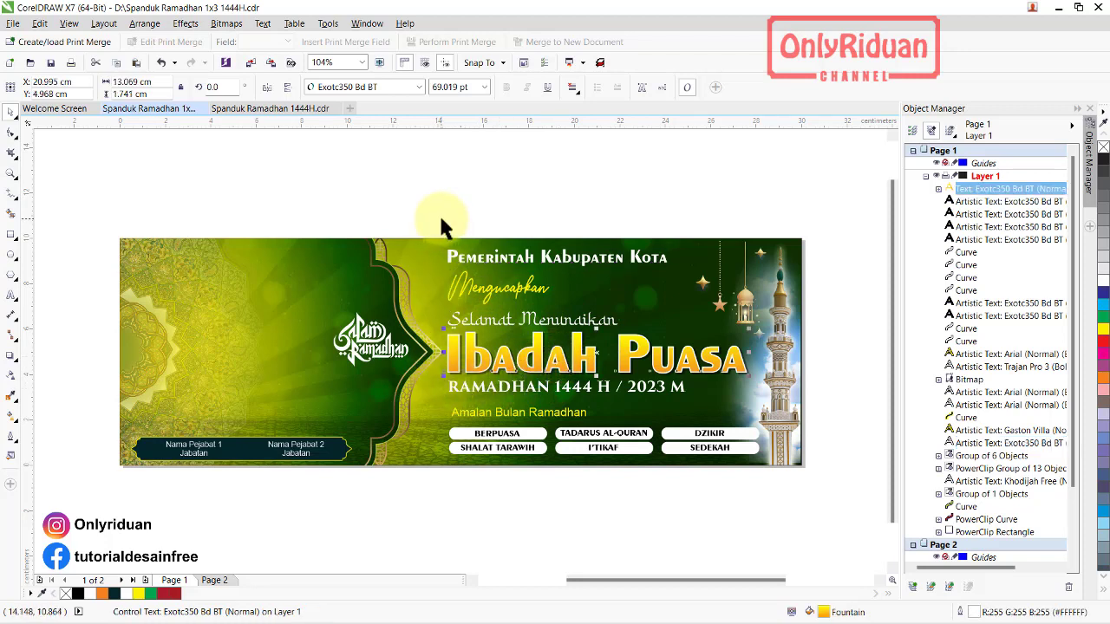
pyautogui.click(479, 215)
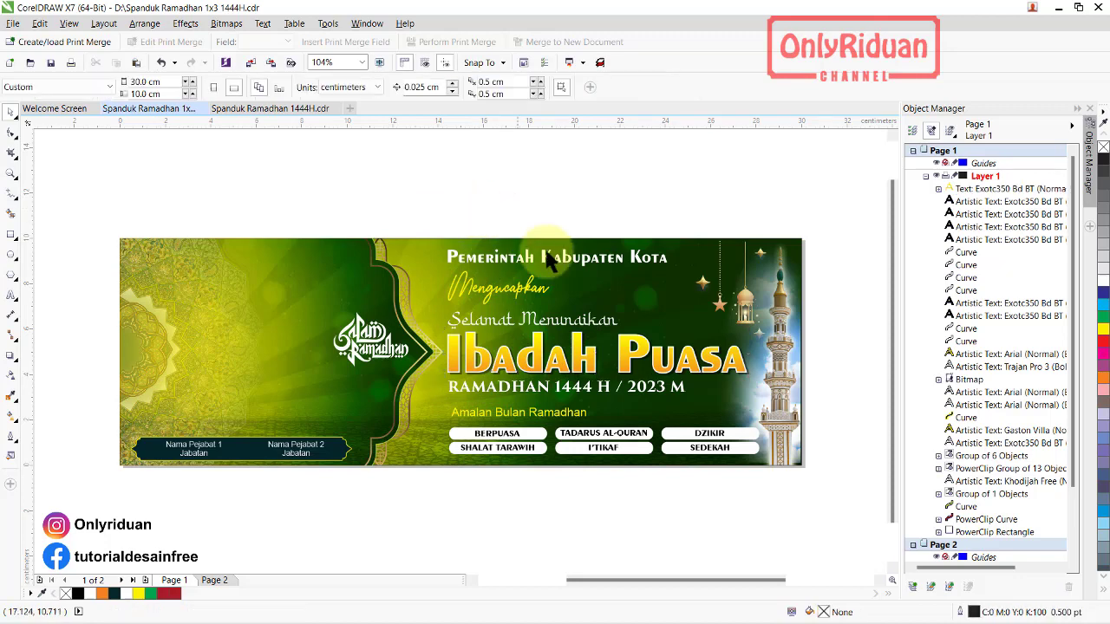
pyautogui.click(581, 358)
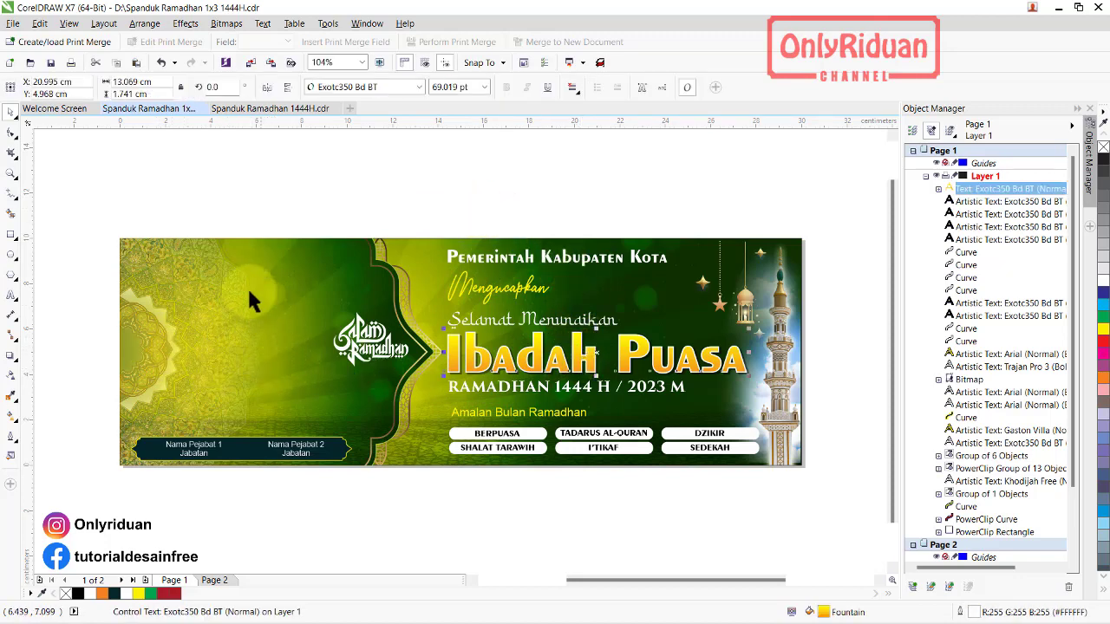
pyautogui.click(215, 580)
# Paste the officials' photo from Page 2 onto Page 1 and bring the name labels in front.
pyautogui.click(285, 417)
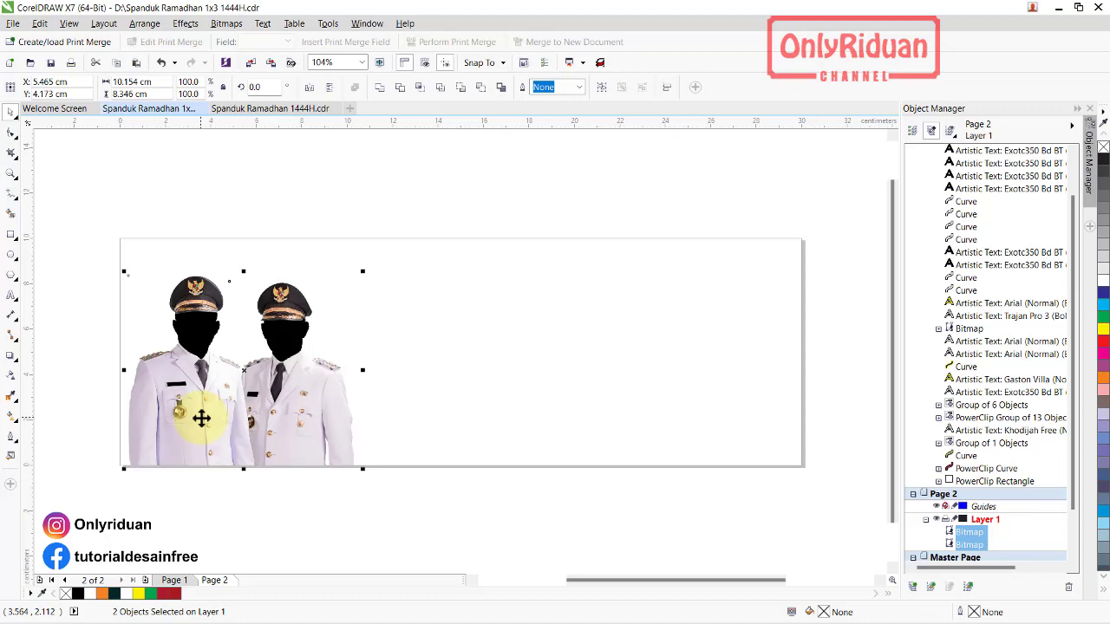
pyautogui.click(174, 580)
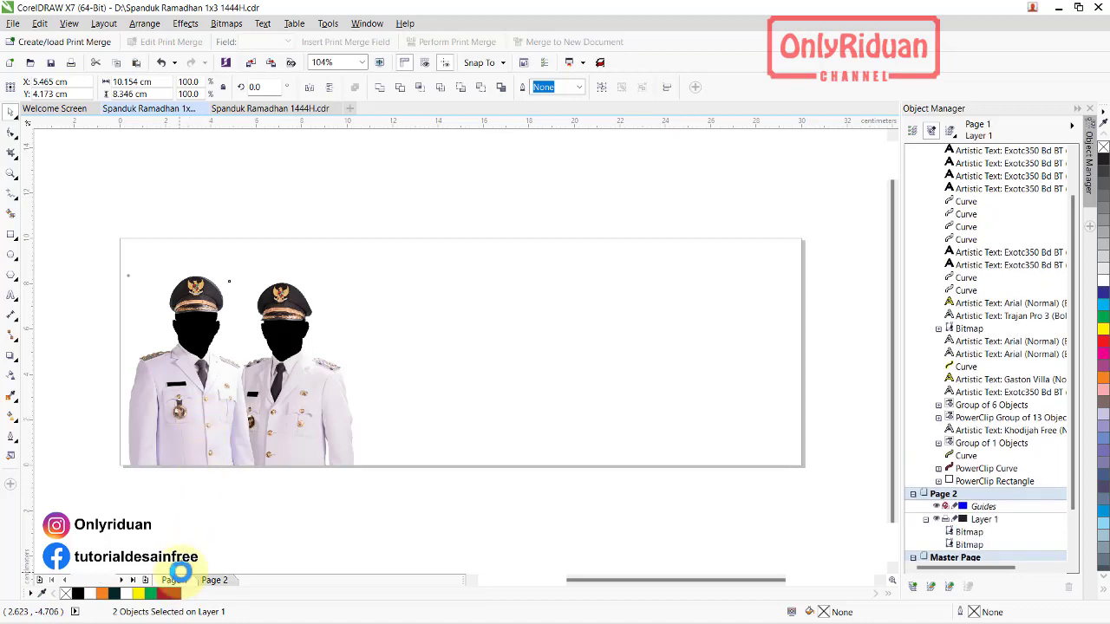
pyautogui.hotkey('ctrl', 'v')
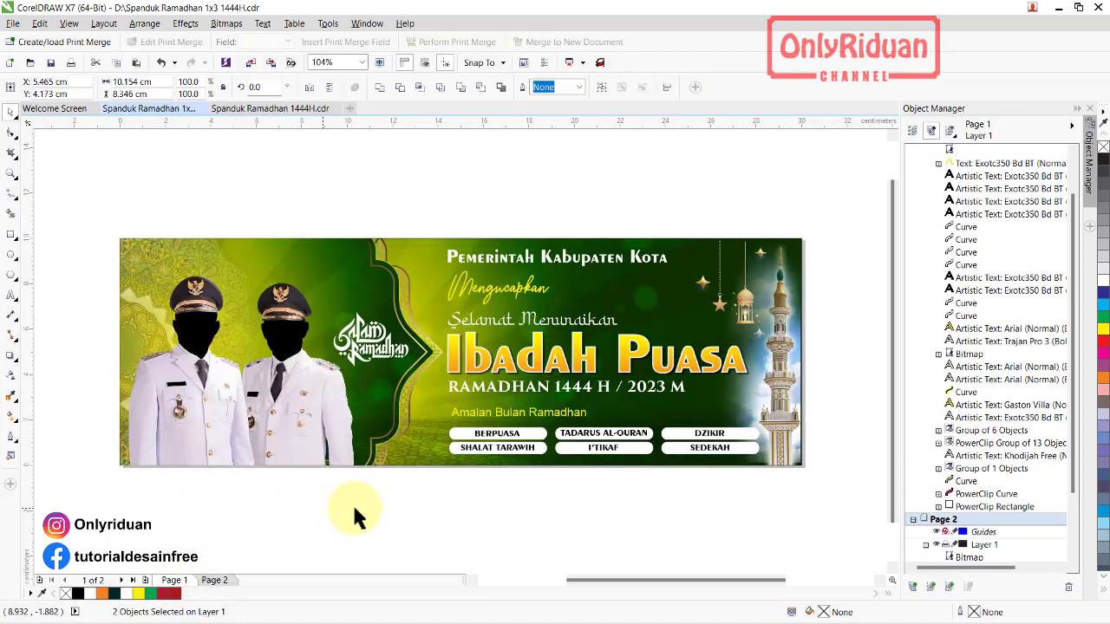
pyautogui.moveTo(101, 411); pyautogui.dragTo(91, 403)
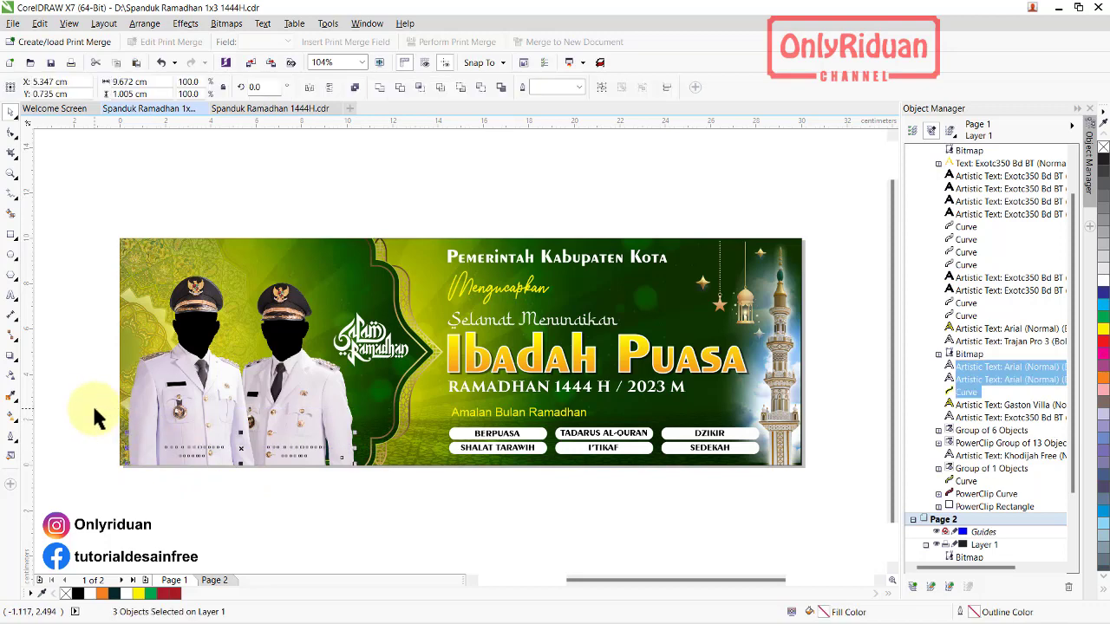
pyautogui.hotkey('shift', 'pageup')
pyautogui.click(312, 501)
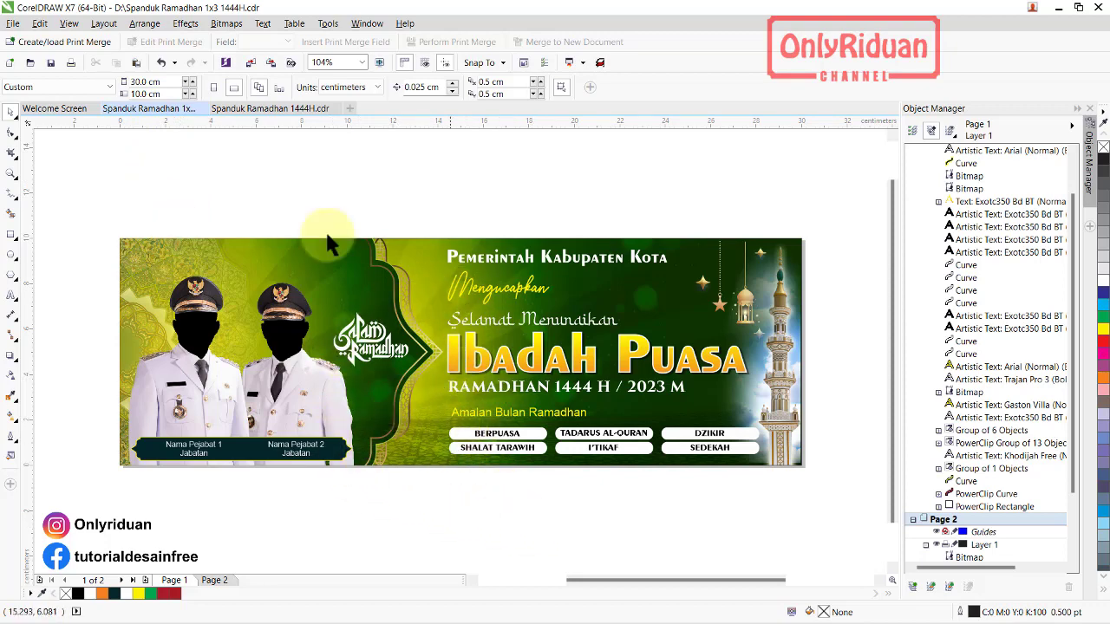
pyautogui.rightClick(136, 245)
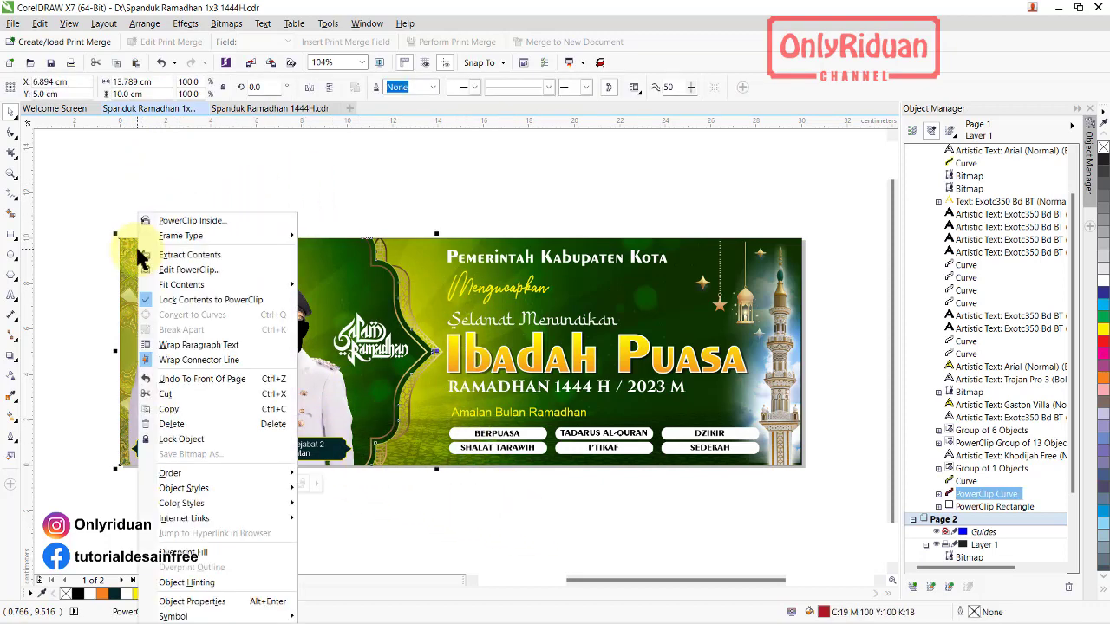
pyautogui.click(172, 272)
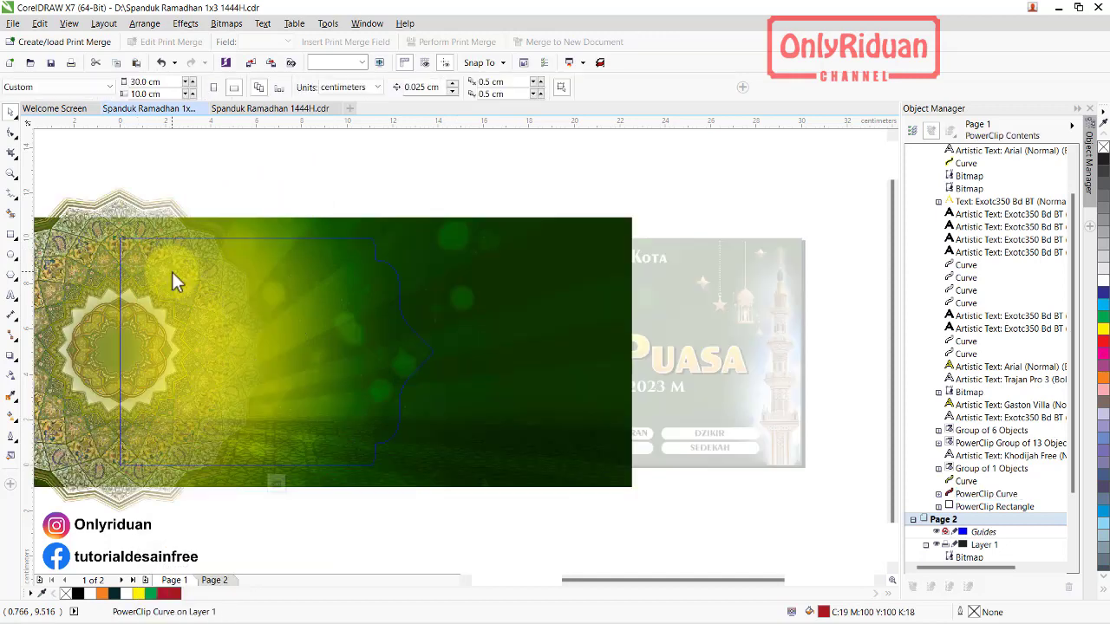
pyautogui.click(150, 298)
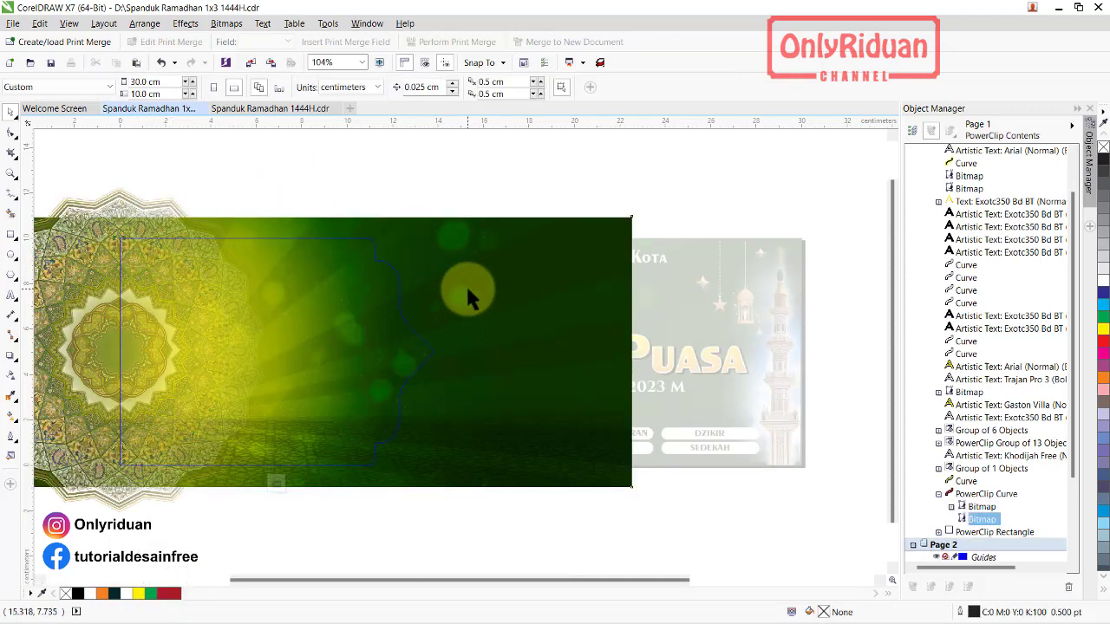
pyautogui.click(112, 202)
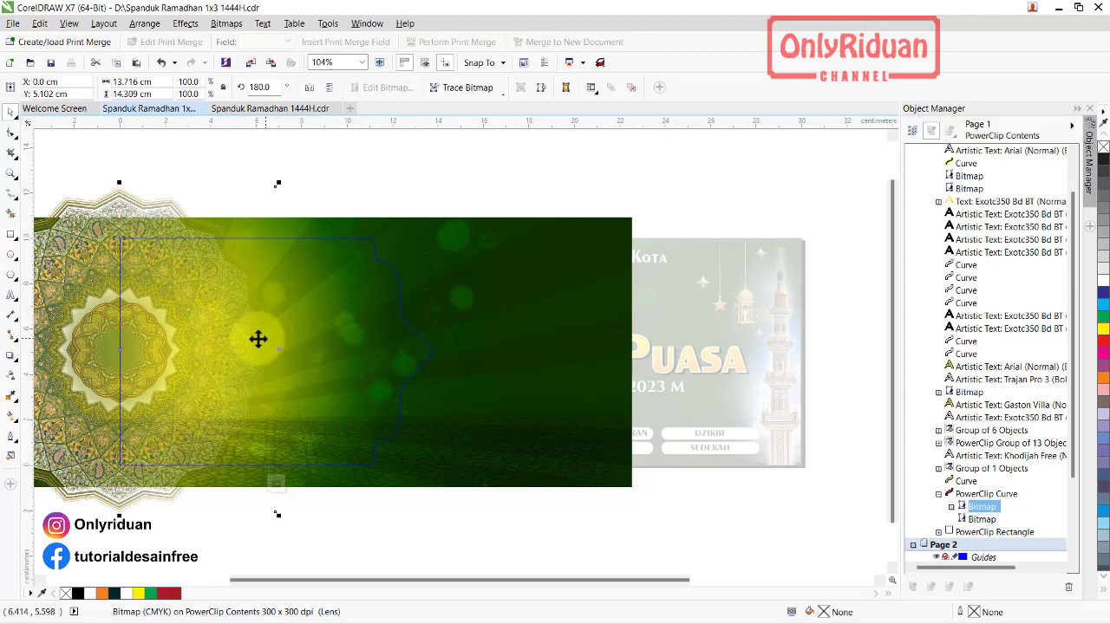
pyautogui.rightClick(201, 302)
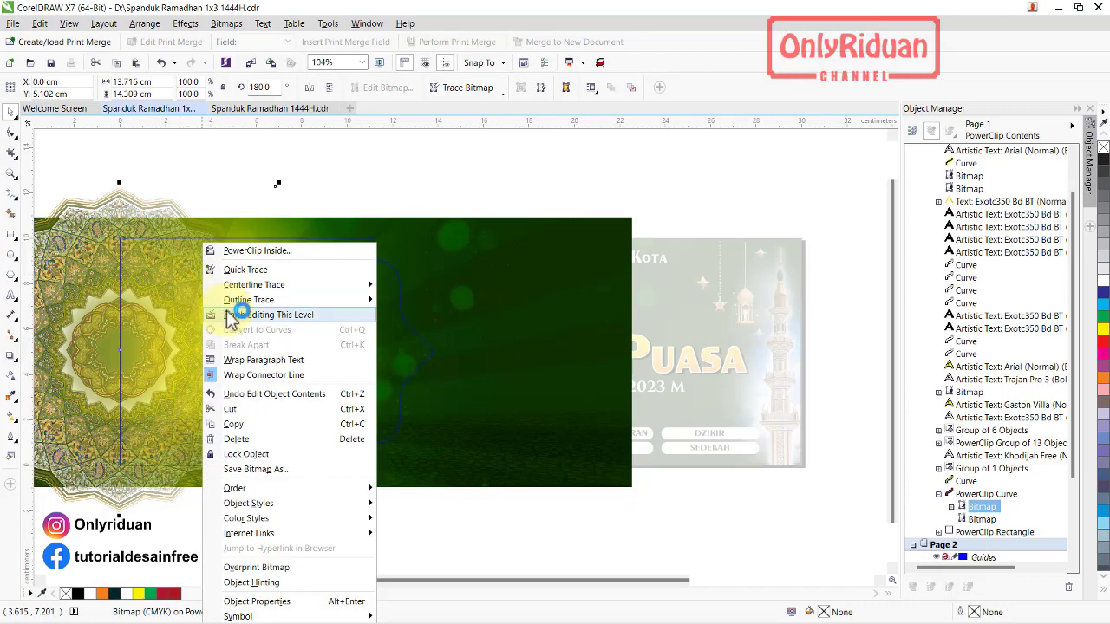
pyautogui.click(230, 314)
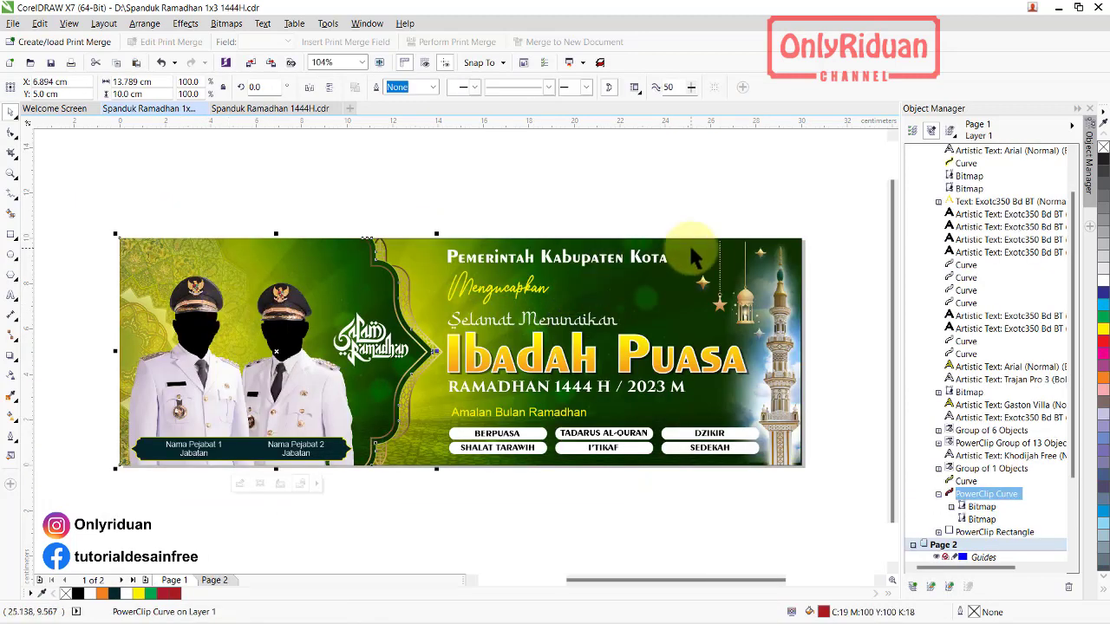
pyautogui.rightClick(699, 248)
pyautogui.click(733, 273)
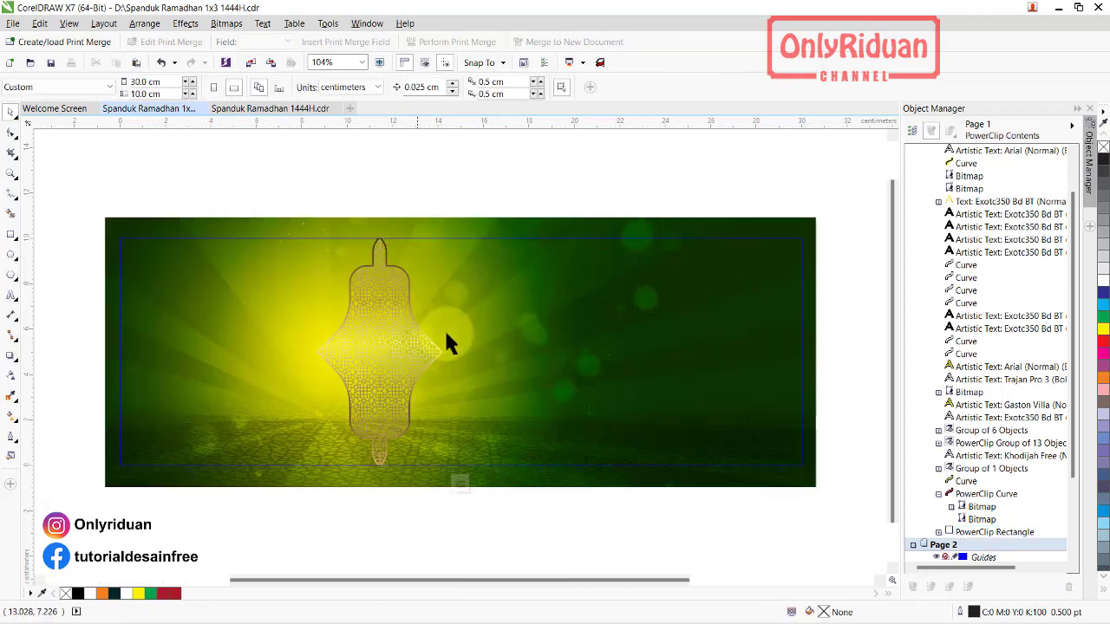
pyautogui.rightClick(508, 289)
pyautogui.click(565, 313)
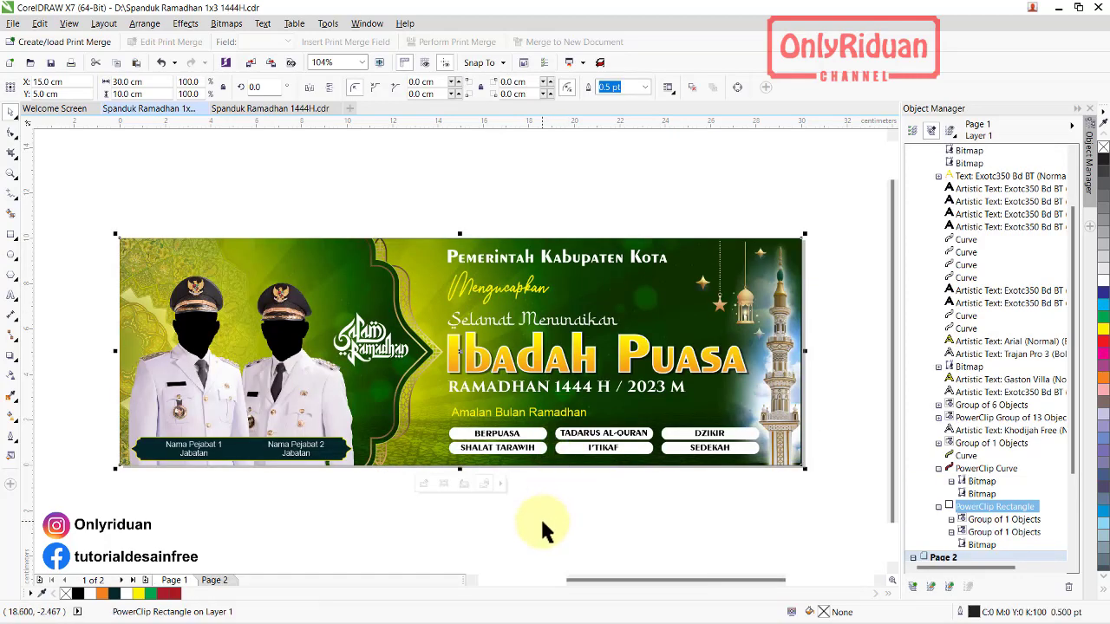
# Fill the Mengucapkan script with palette white and the Pemerintah Kabupaten Kota heading with palette yellow.
pyautogui.click(509, 294)
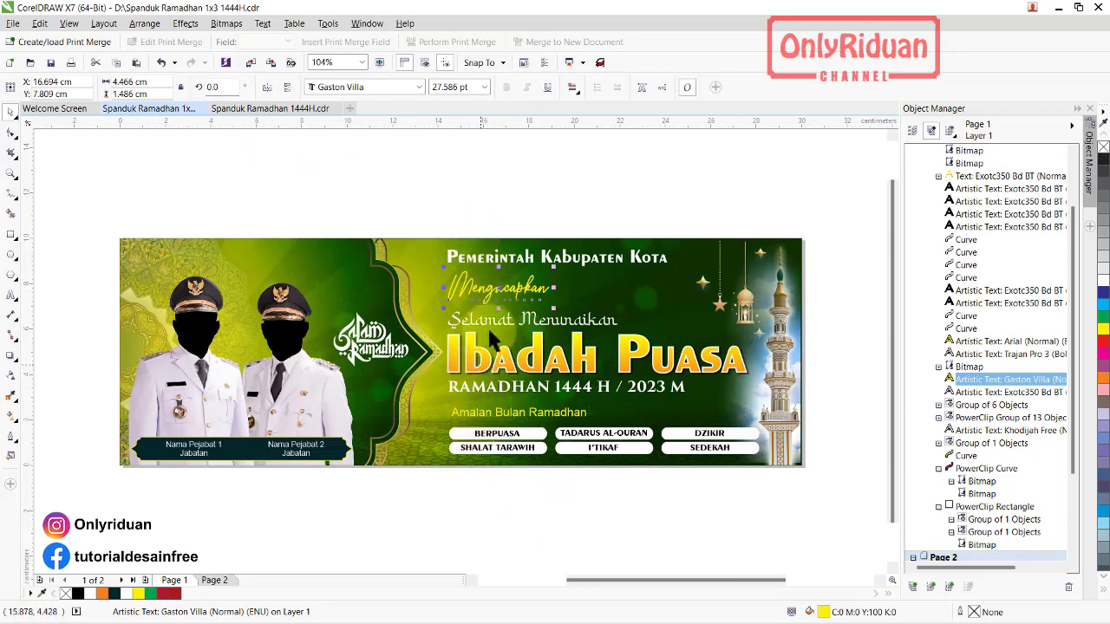
pyautogui.click(144, 594)
pyautogui.click(293, 531)
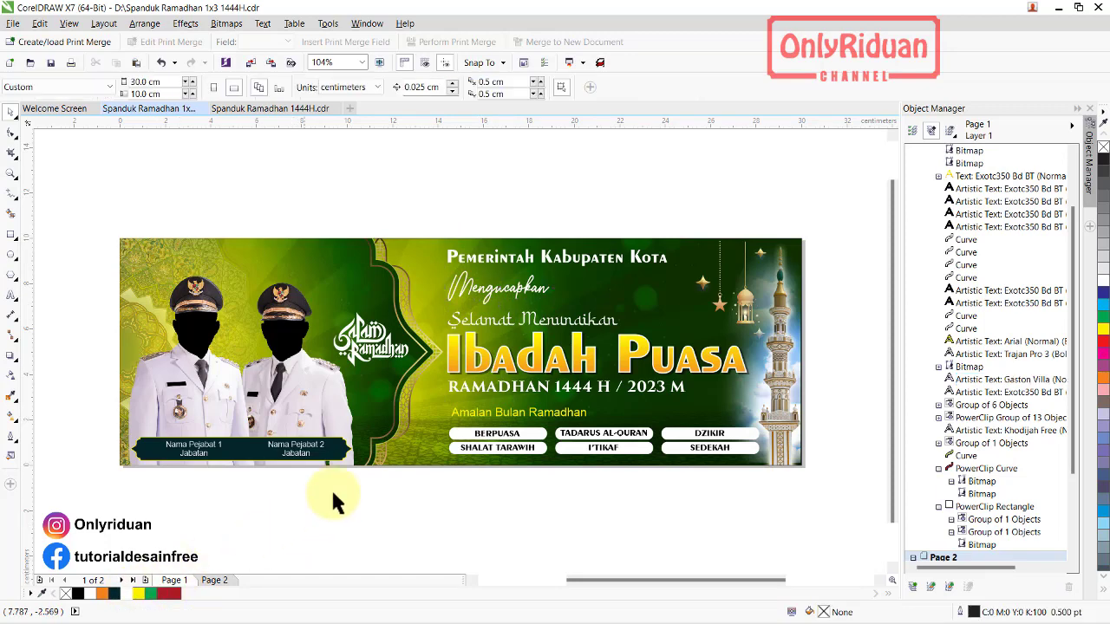
pyautogui.click(510, 261)
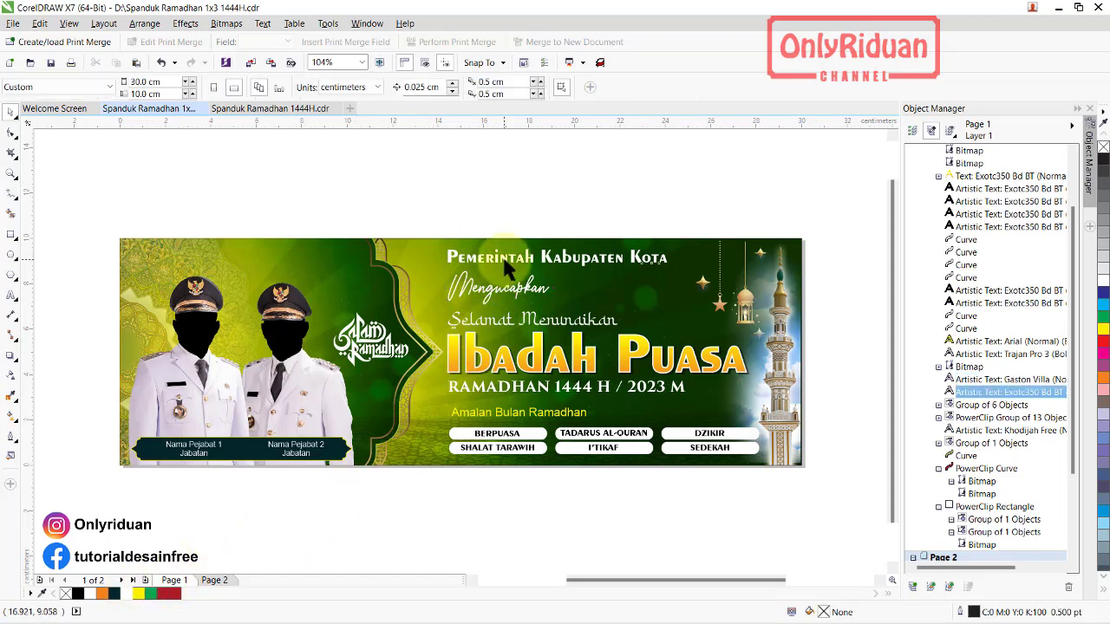
pyautogui.click(141, 594)
pyautogui.click(306, 534)
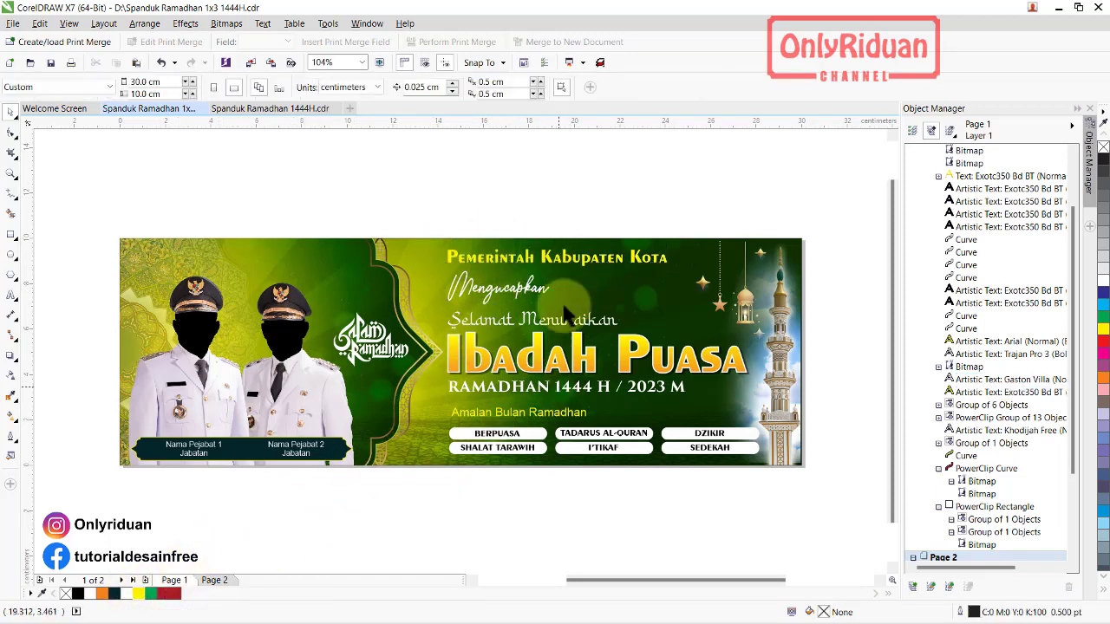
pyautogui.click(521, 497)
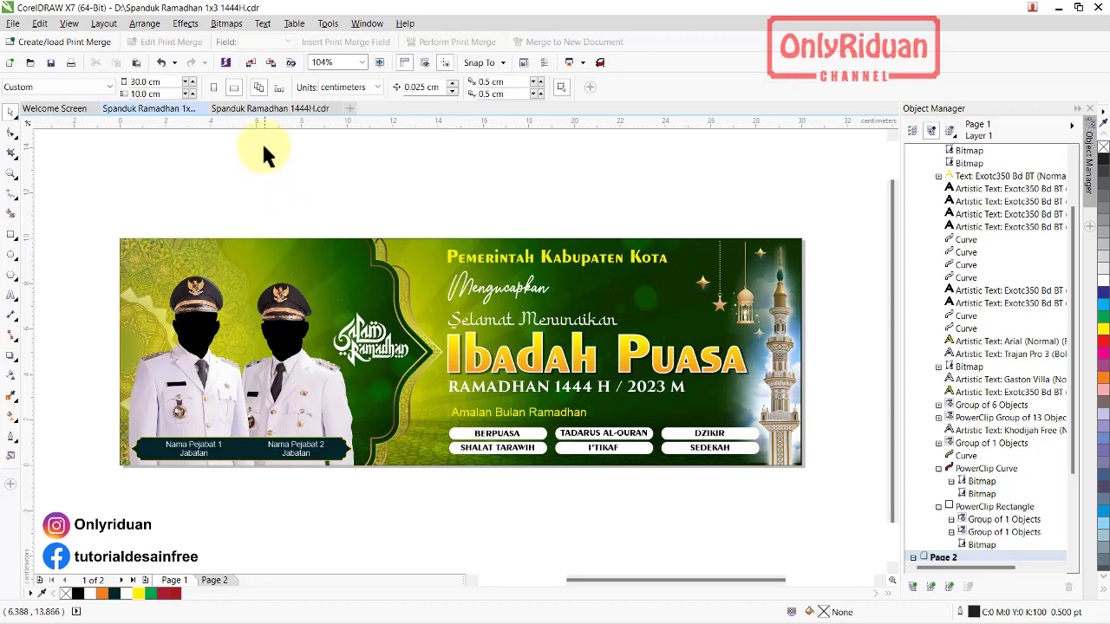
# In Spanduk Ramadhan 1444H, edit then finish the background PowerClip, and select the mosque image on Page 2.
pyautogui.click(258, 111)
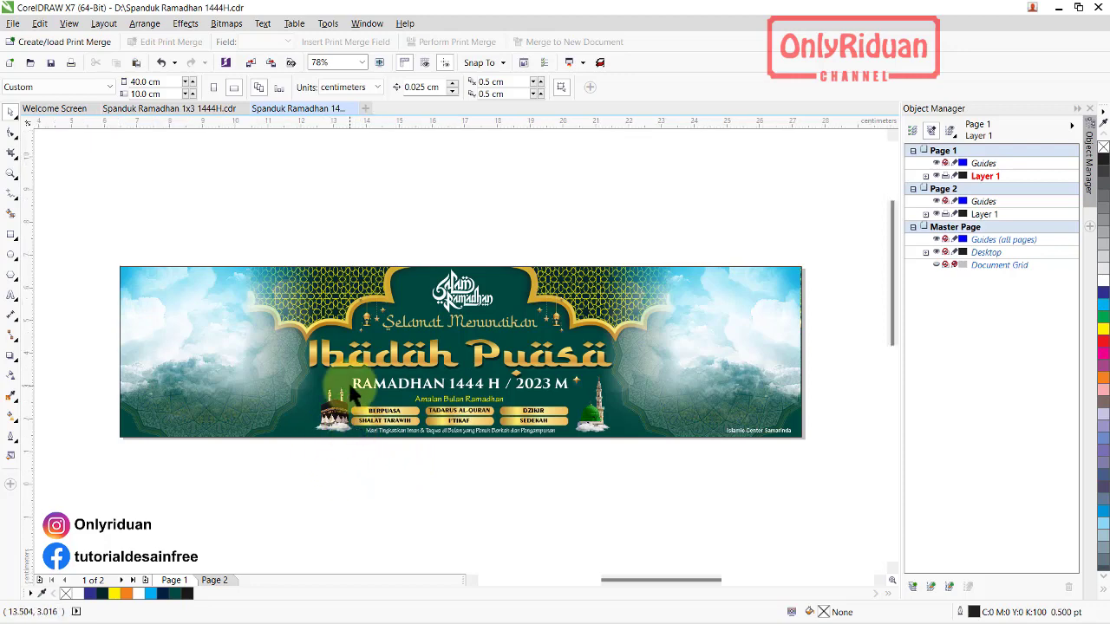
pyautogui.scroll(2, 350, 387)
pyautogui.scroll(-2, 351, 392)
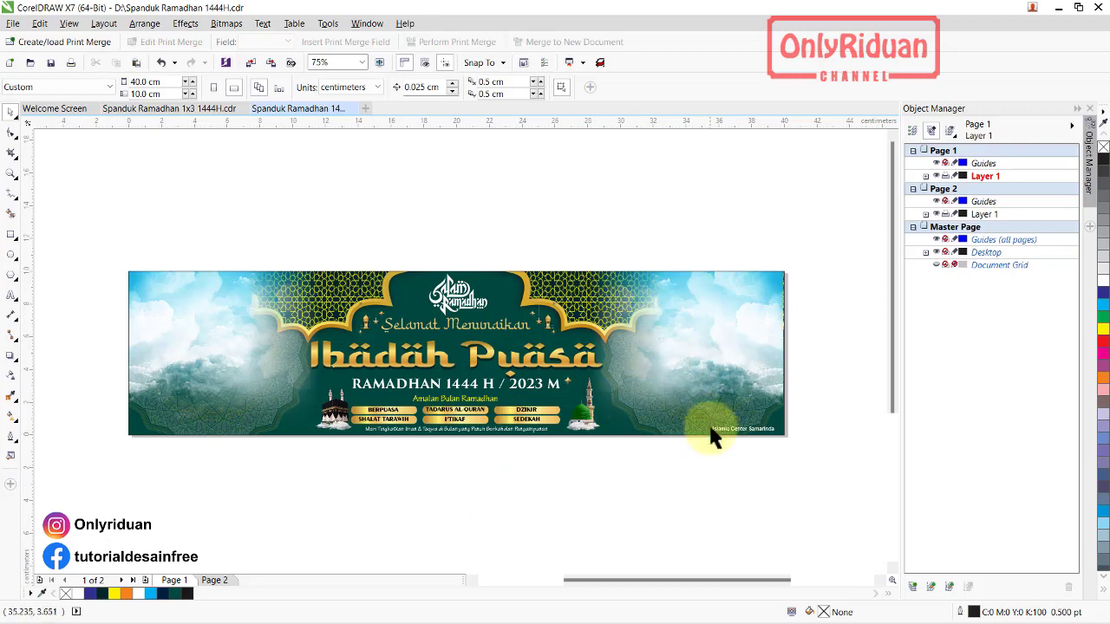
pyautogui.rightClick(386, 297)
pyautogui.click(416, 270)
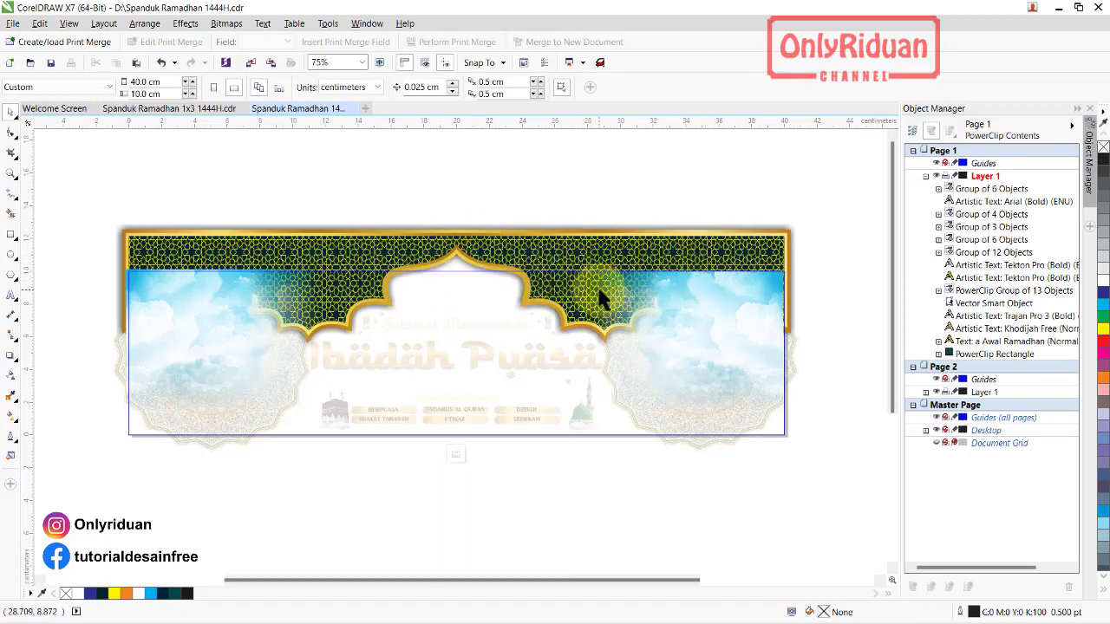
pyautogui.rightClick(246, 342)
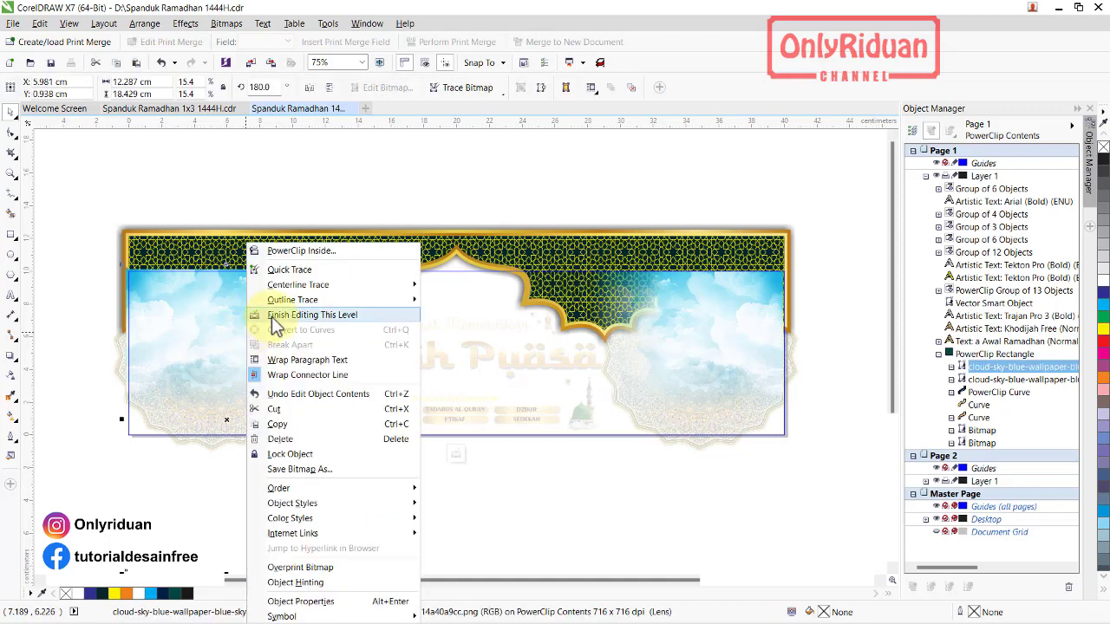
pyautogui.click(272, 315)
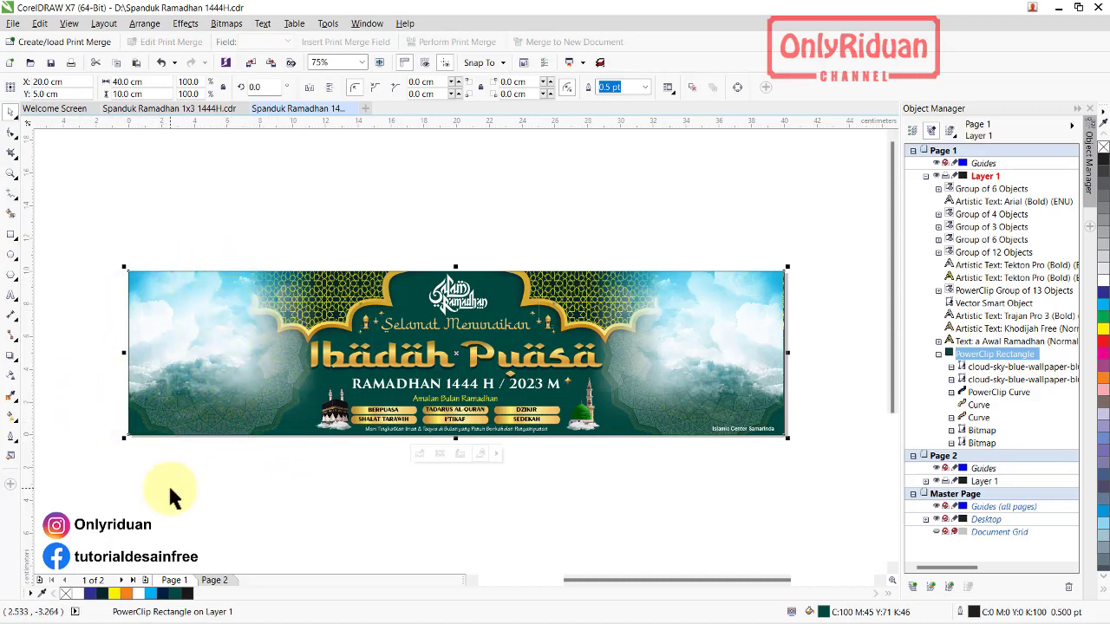
pyautogui.click(213, 581)
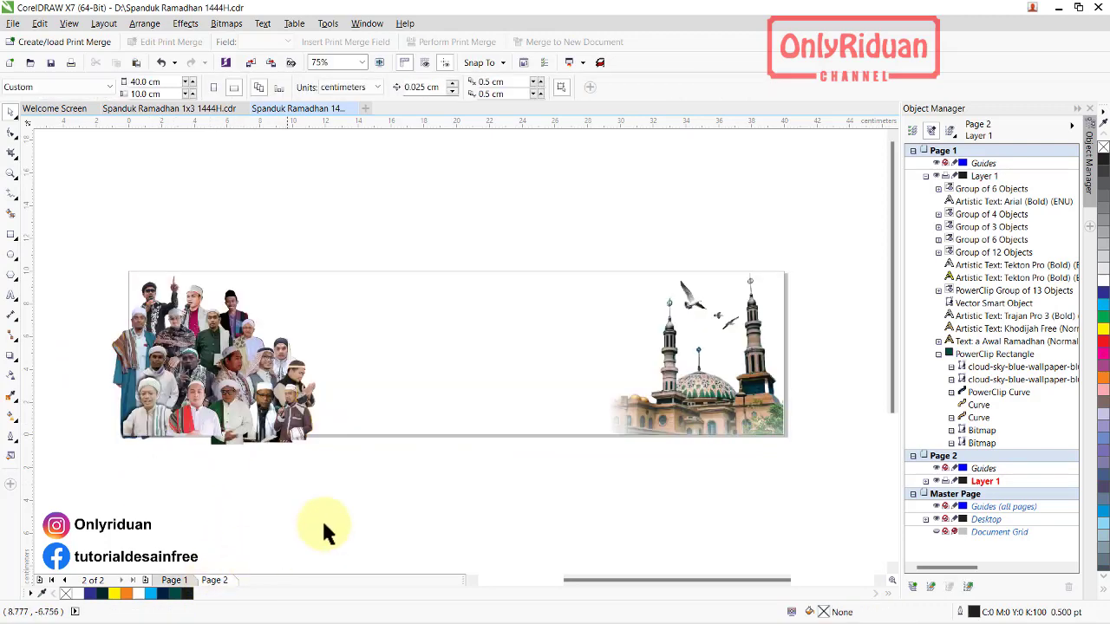
pyautogui.click(585, 232)
# Paste the mosque and birds images onto Page 1 and bring the credit text to the front.
pyautogui.keyDown('shift'); pyautogui.click(677, 418); pyautogui.keyUp('shift')
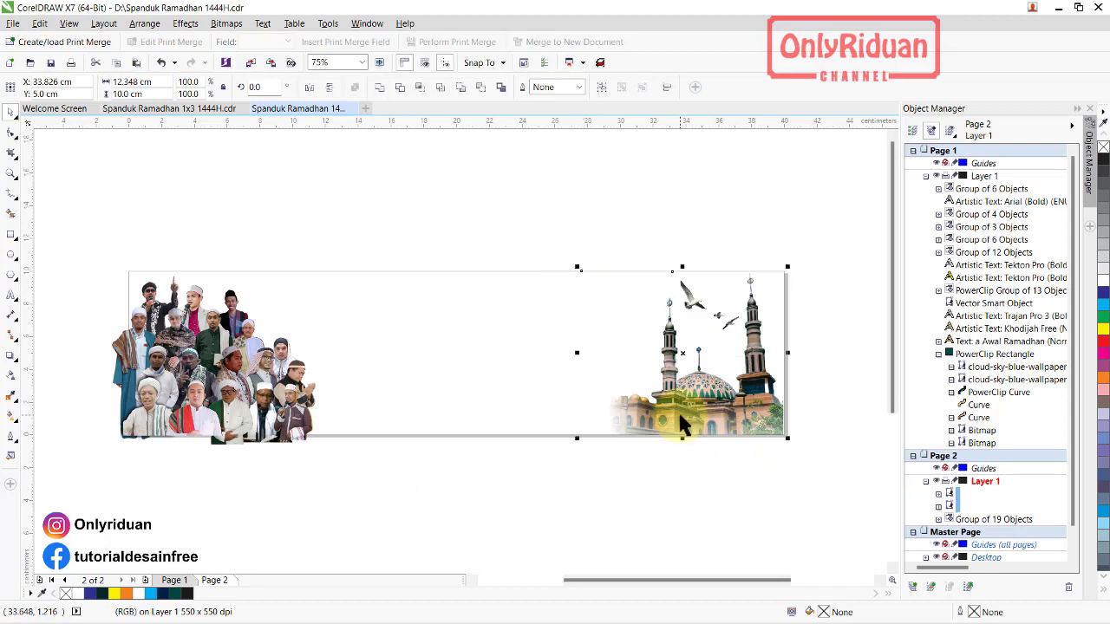
pyautogui.click(173, 580)
pyautogui.hotkey('ctrl', 'v')
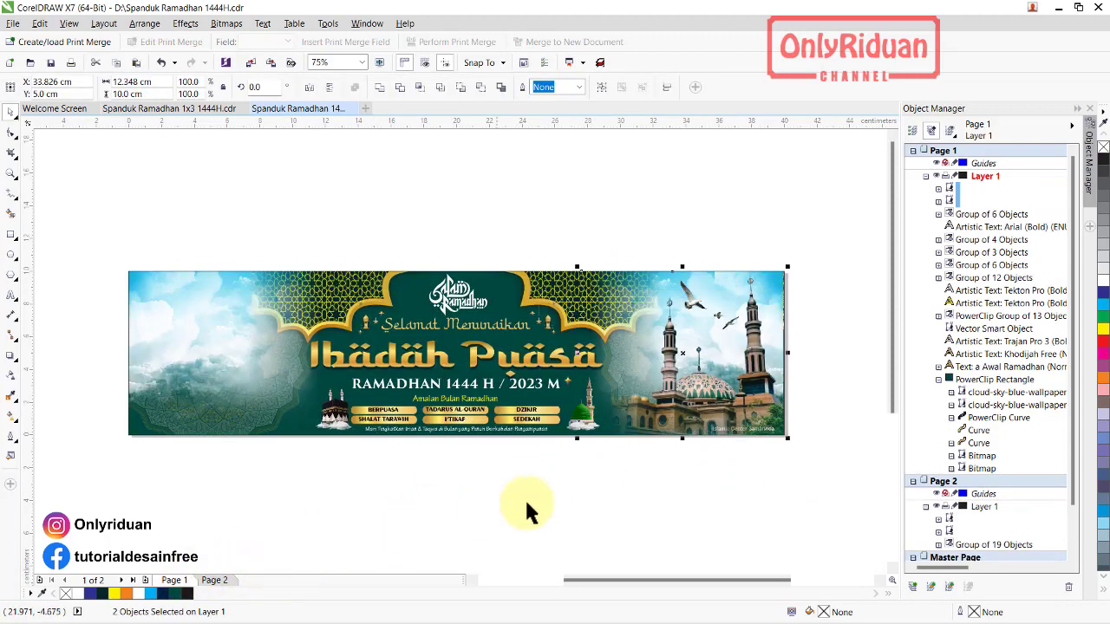
pyautogui.click(482, 529)
pyautogui.moveTo(830, 470); pyautogui.dragTo(684, 409)
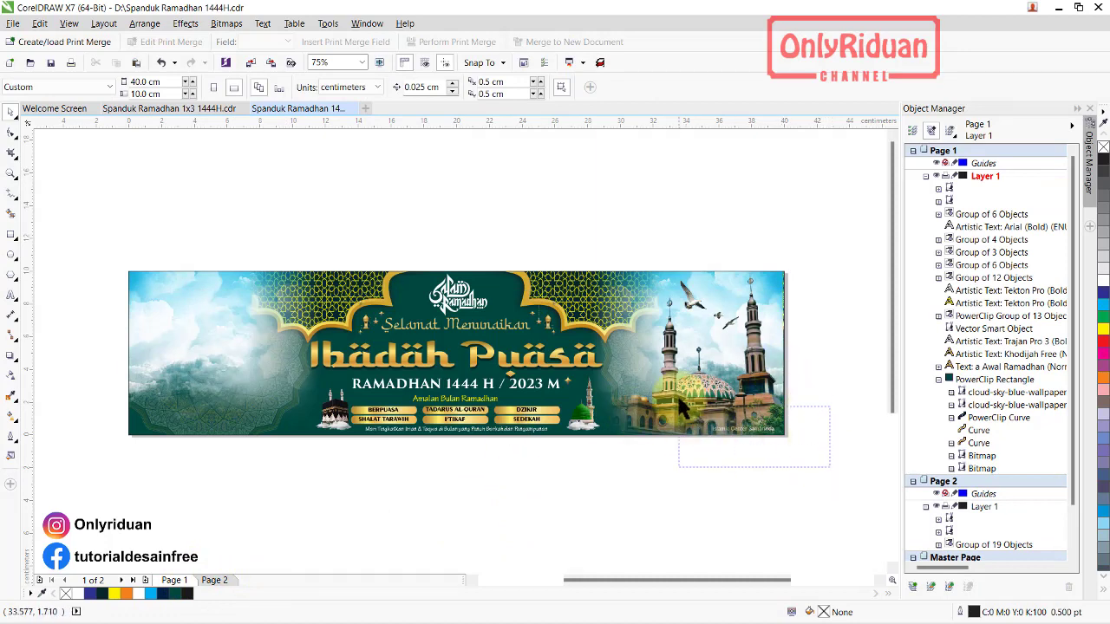
pyautogui.hotkey('ctrl', 'Home')
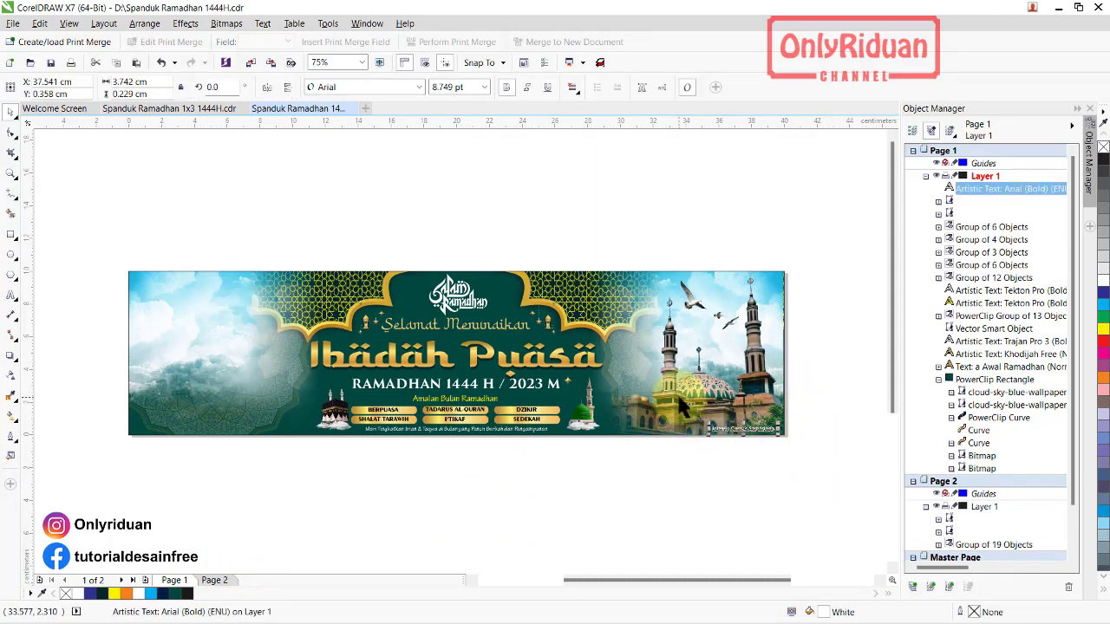
pyautogui.click(619, 502)
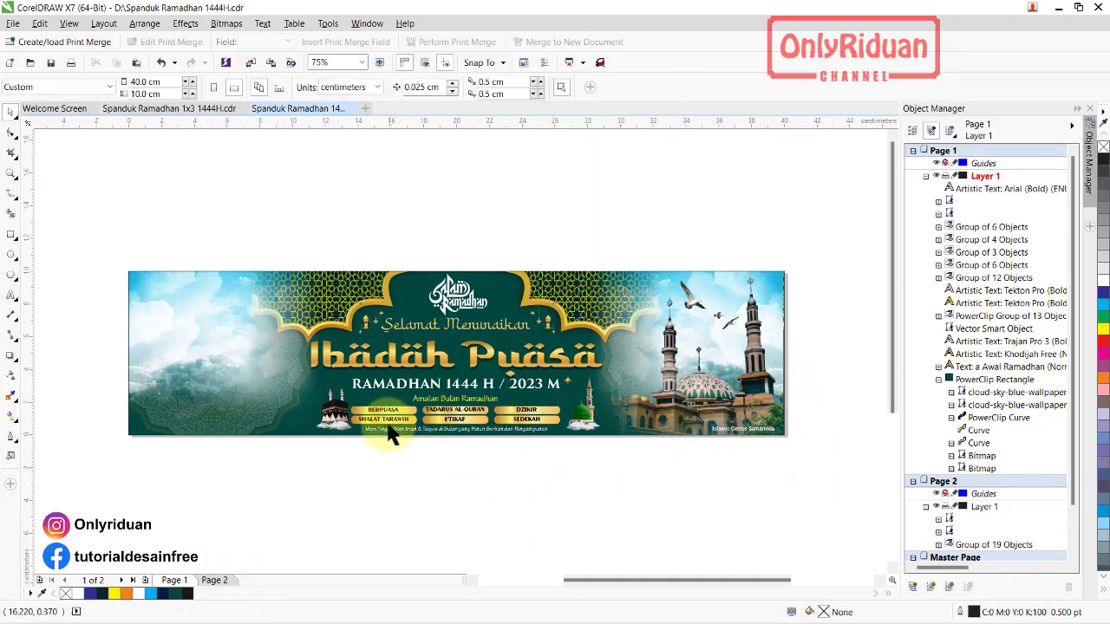
# Copy the people photo group from Page 2 and paste it onto the Page 1 banner.
pyautogui.click(214, 580)
pyautogui.click(200, 389)
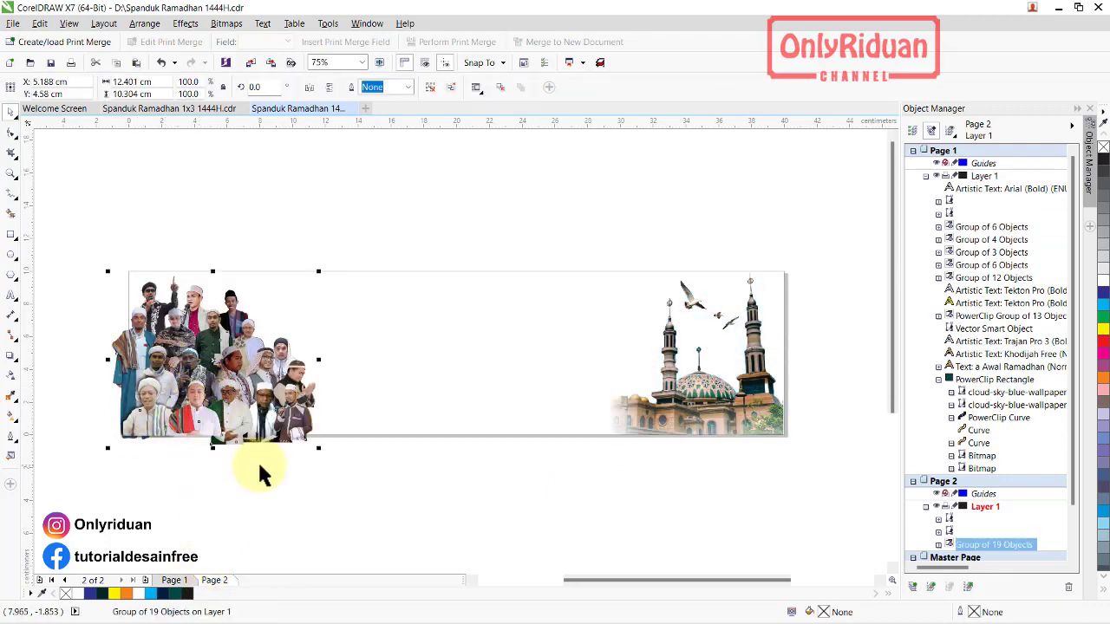
pyautogui.click(173, 580)
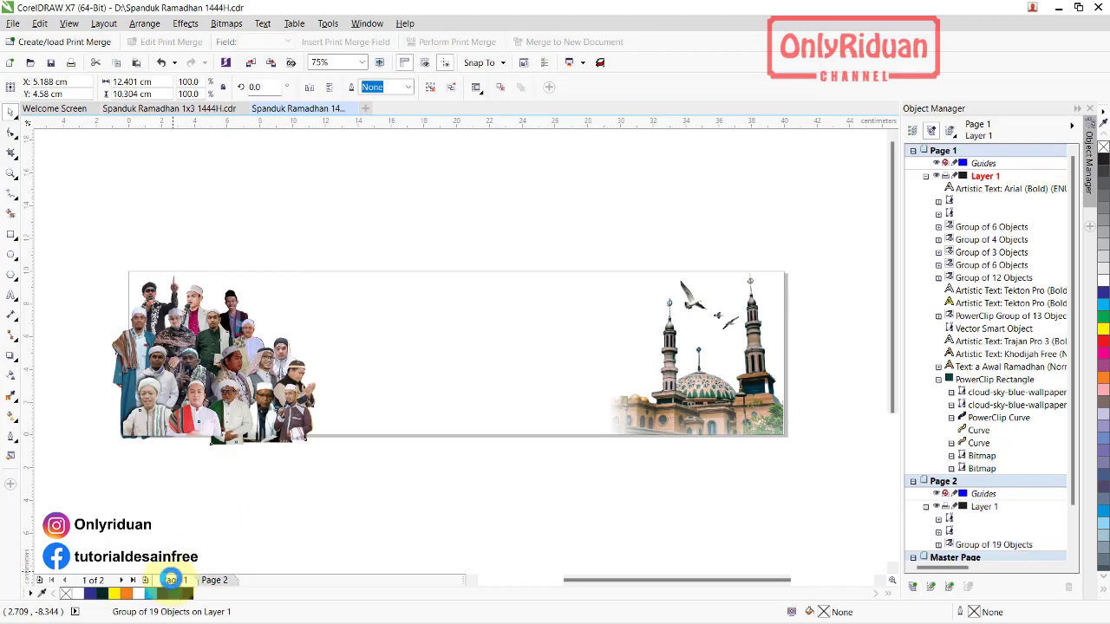
pyautogui.hotkey('ctrl', 'v')
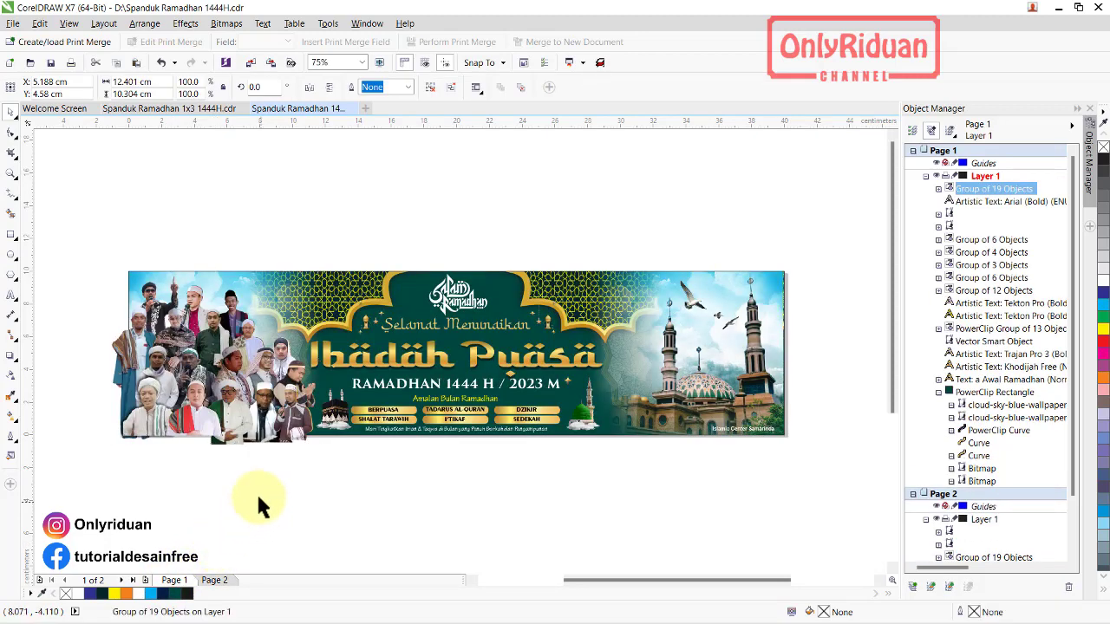
pyautogui.scroll(1, 199, 380)
pyautogui.scroll(-1, 199, 379)
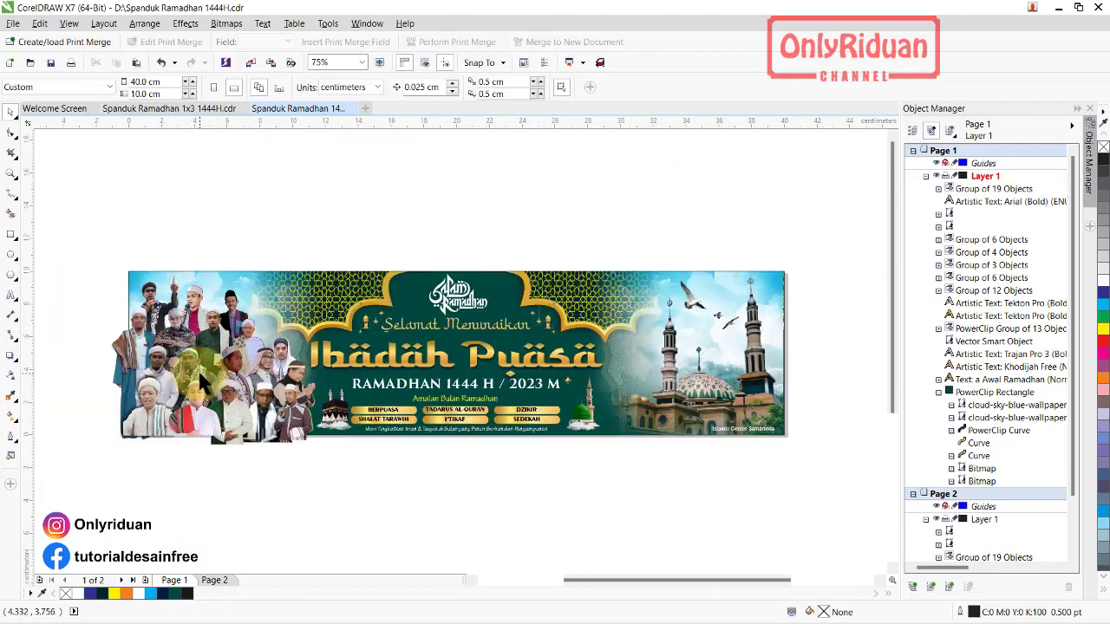
pyautogui.scroll(1, 128, 358)
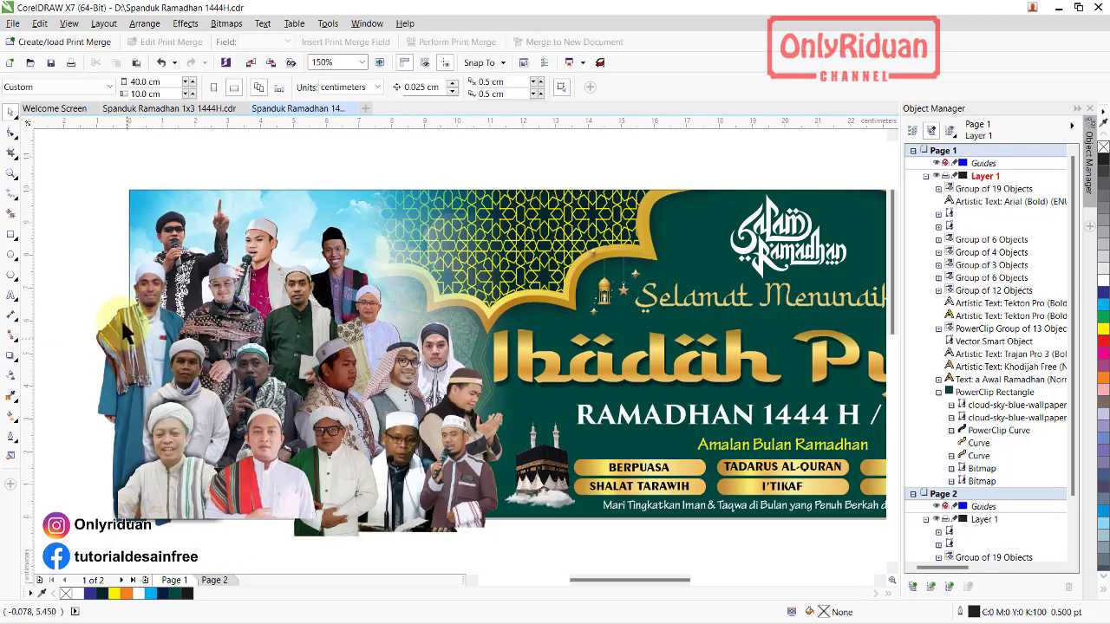
pyautogui.scroll(-1, 209, 411)
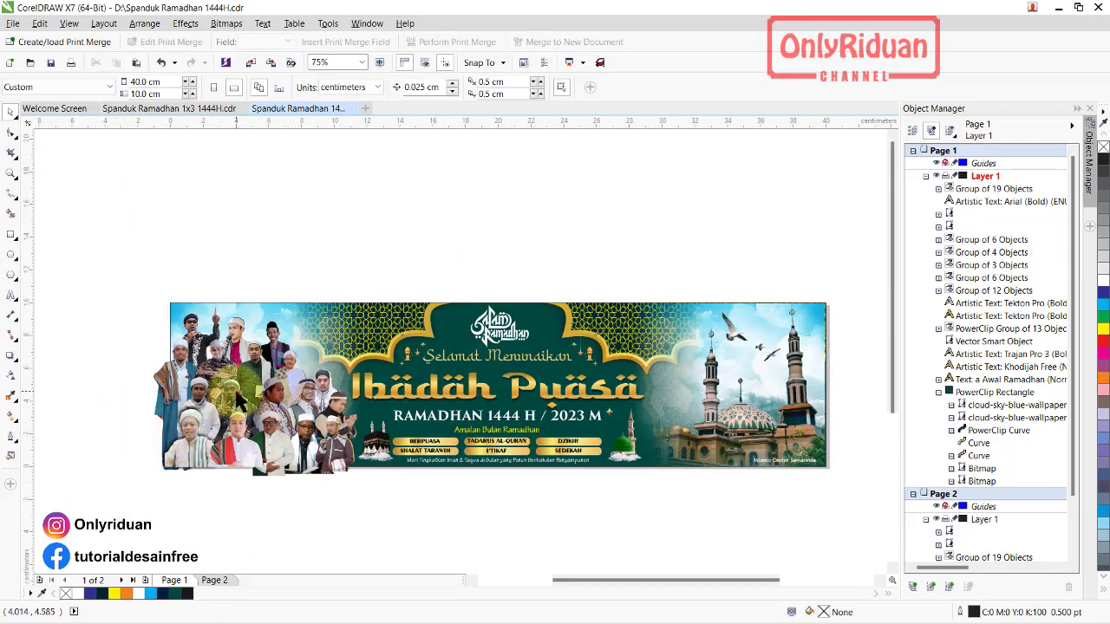
# PowerClip the people photo group inside the banner background rectangle.
pyautogui.click(247, 371)
pyautogui.rightClick(249, 368)
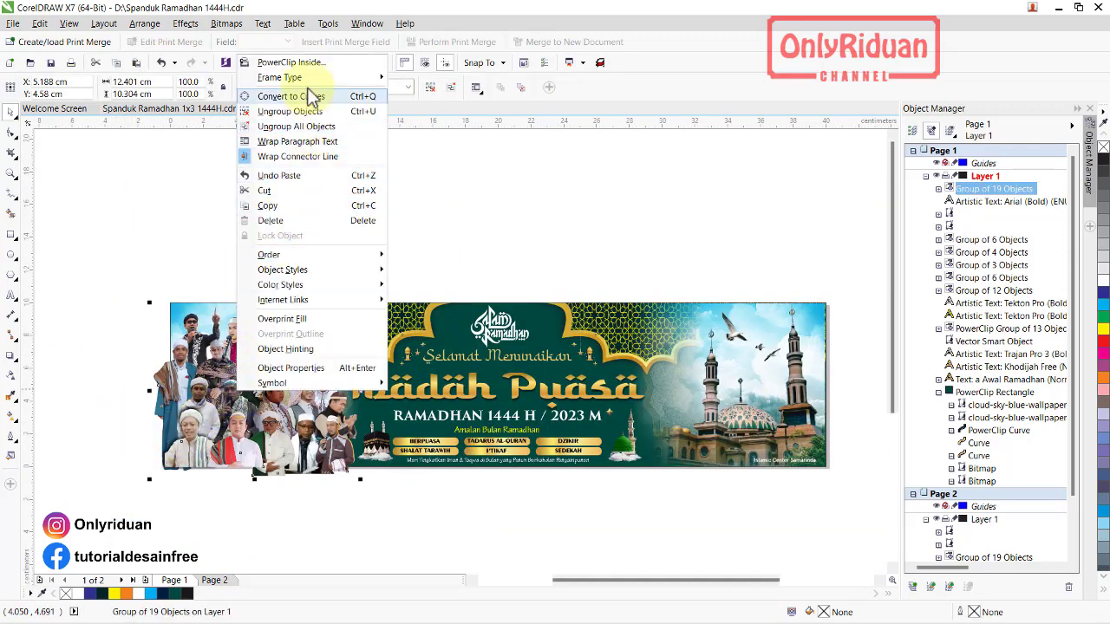
pyautogui.click(290, 63)
pyautogui.click(386, 310)
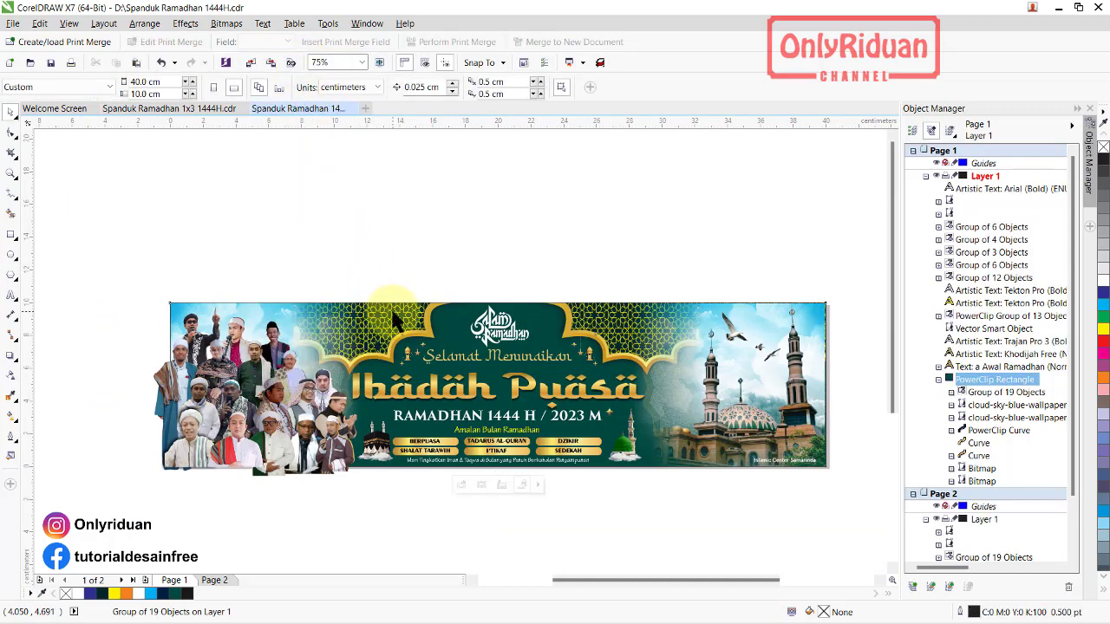
pyautogui.scroll(2, 286, 416)
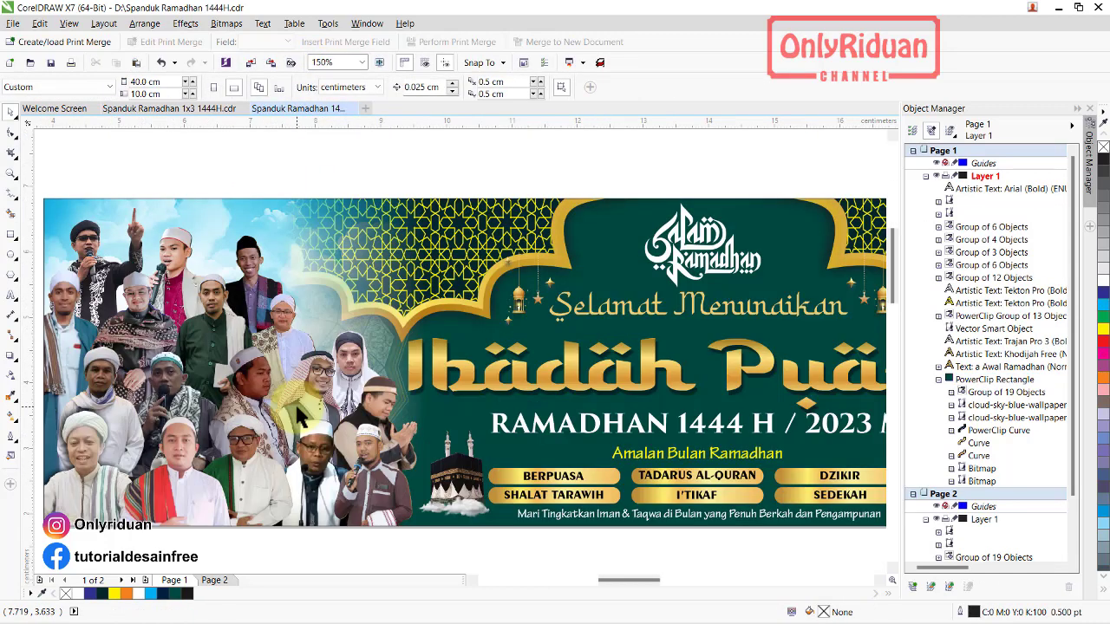
pyautogui.scroll(2, 273, 389)
pyautogui.scroll(-2, 249, 375)
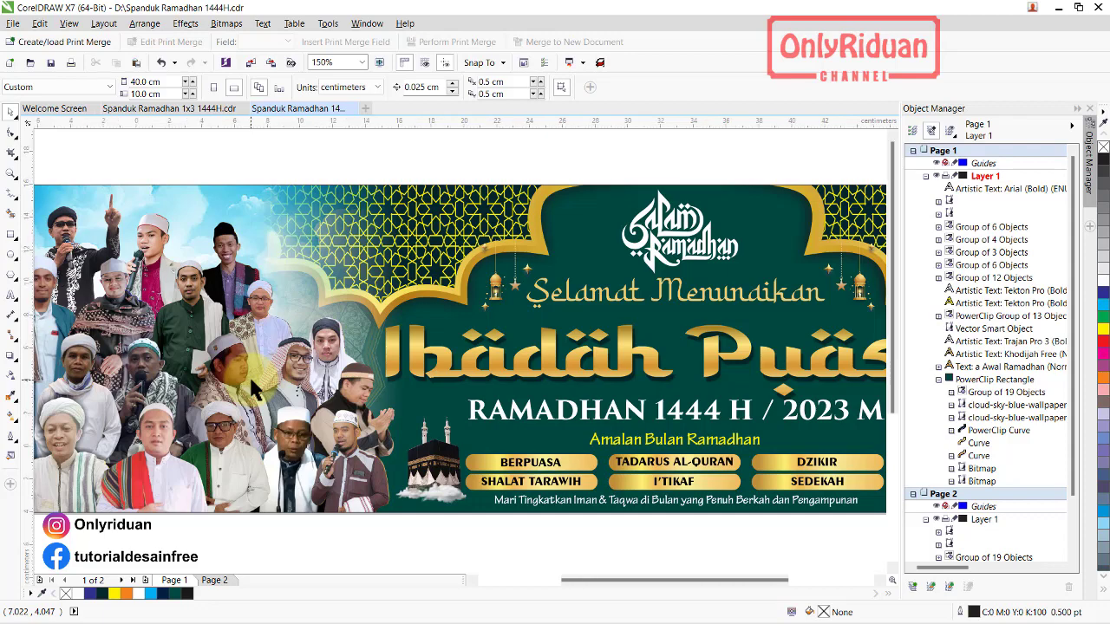
pyautogui.scroll(-2, 249, 374)
# Fill the Ibadah Puasa title with palette yellow and the Selamat Menunaikan line with white.
pyautogui.click(425, 368)
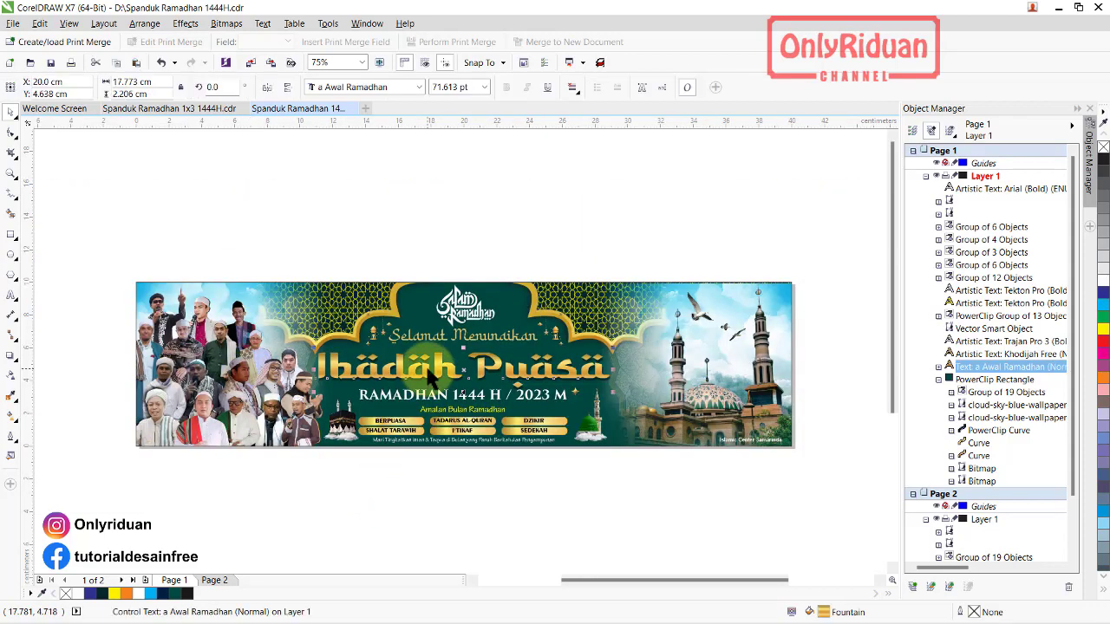
pyautogui.scroll(2, 425, 368)
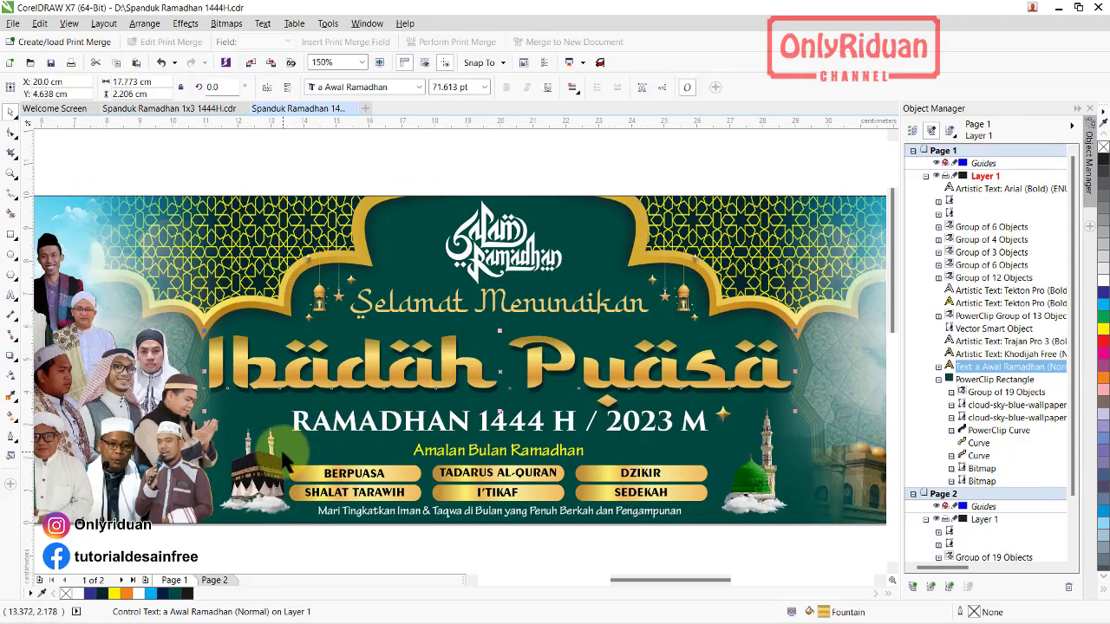
pyautogui.click(114, 593)
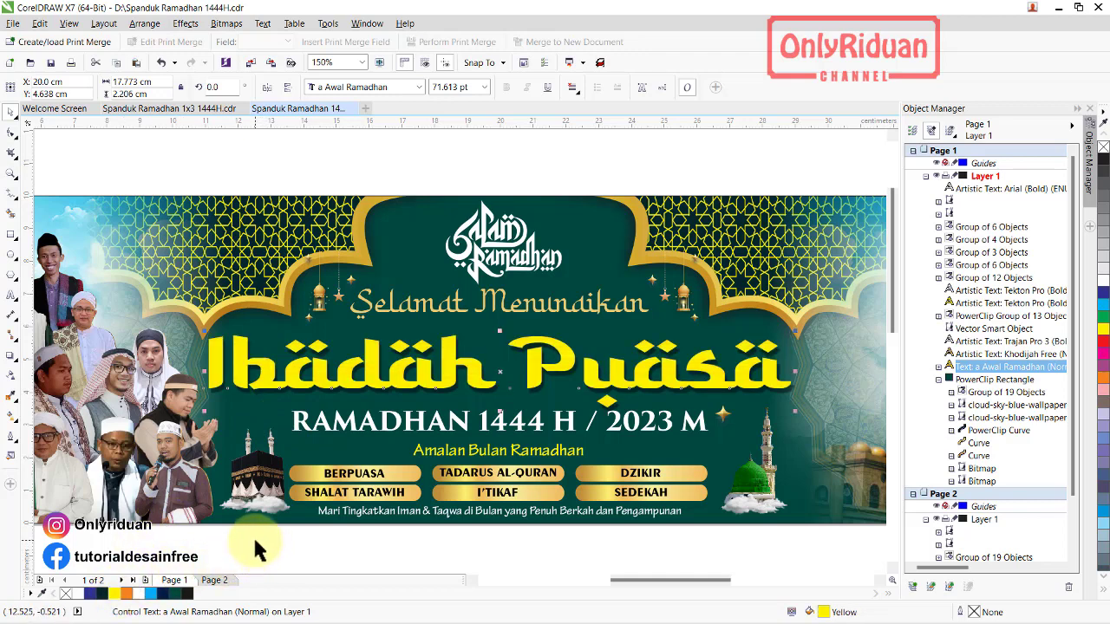
pyautogui.click(416, 303)
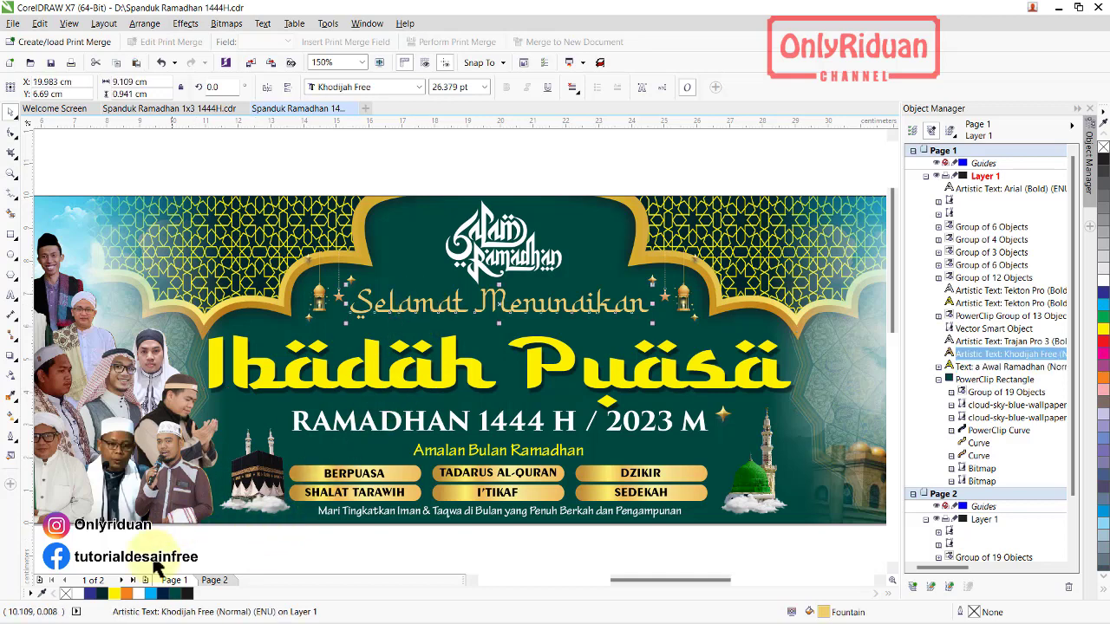
pyautogui.click(139, 593)
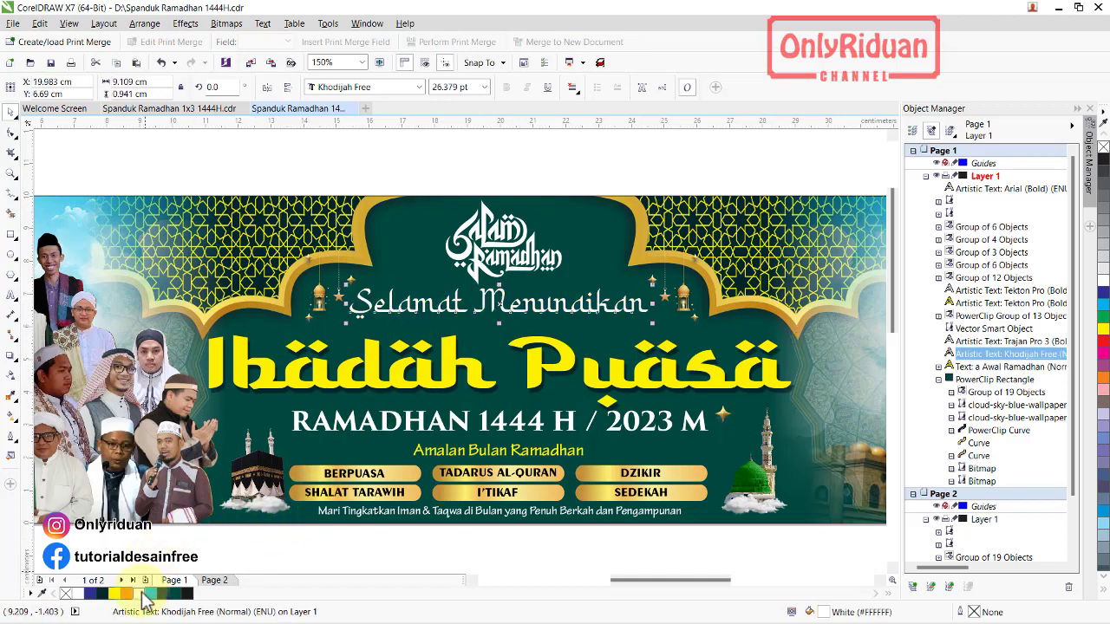
pyautogui.click(340, 534)
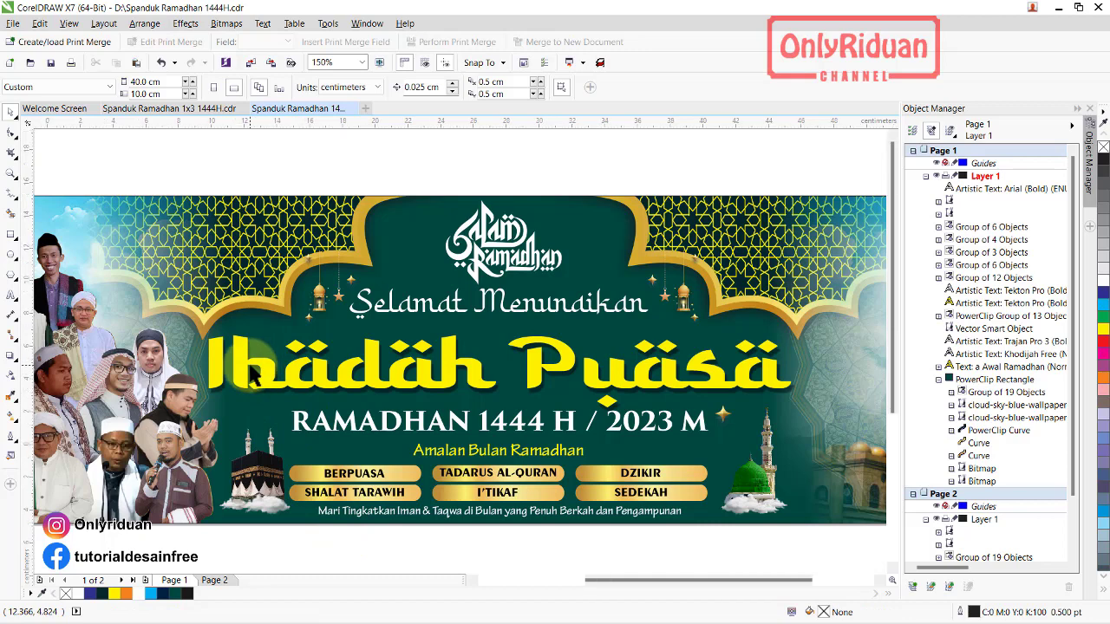
pyautogui.scroll(-1, 253, 374)
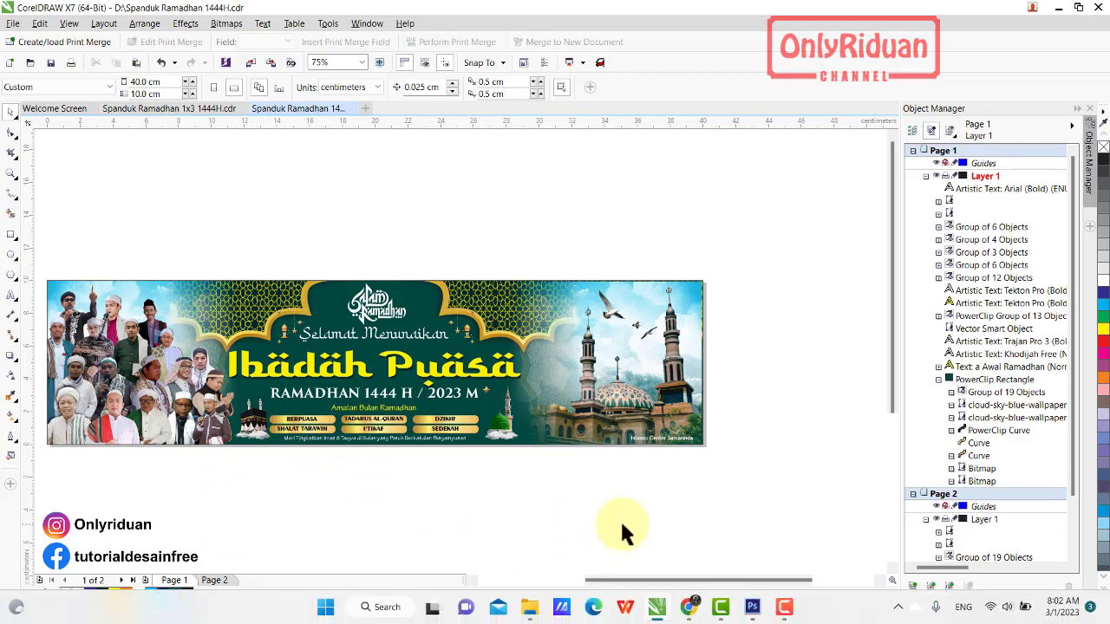
pyautogui.click(753, 618)
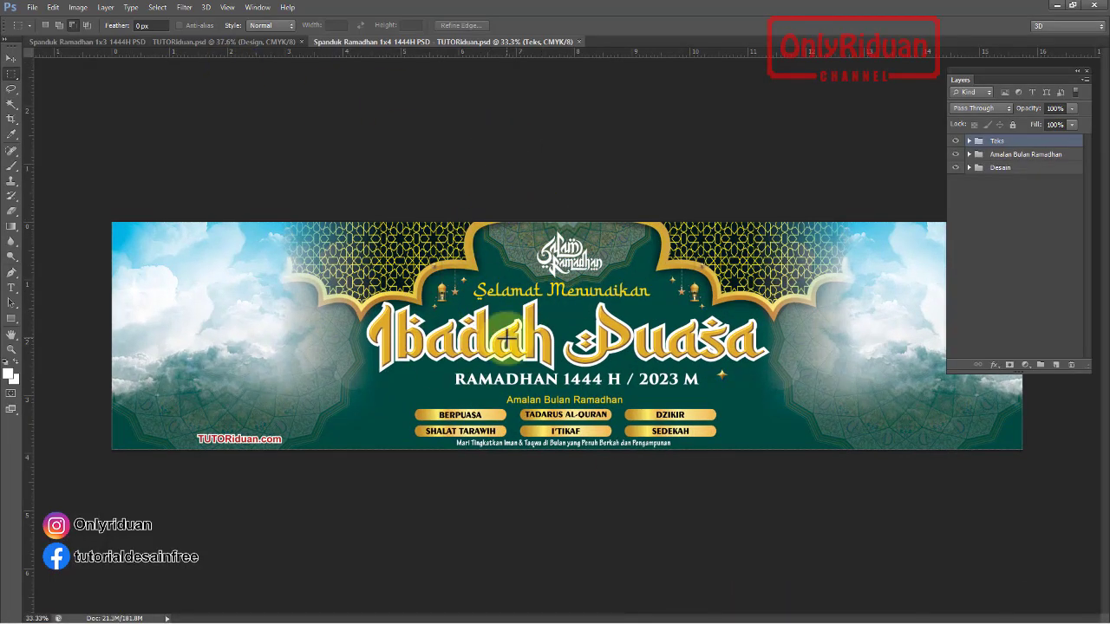
pyautogui.click(252, 42)
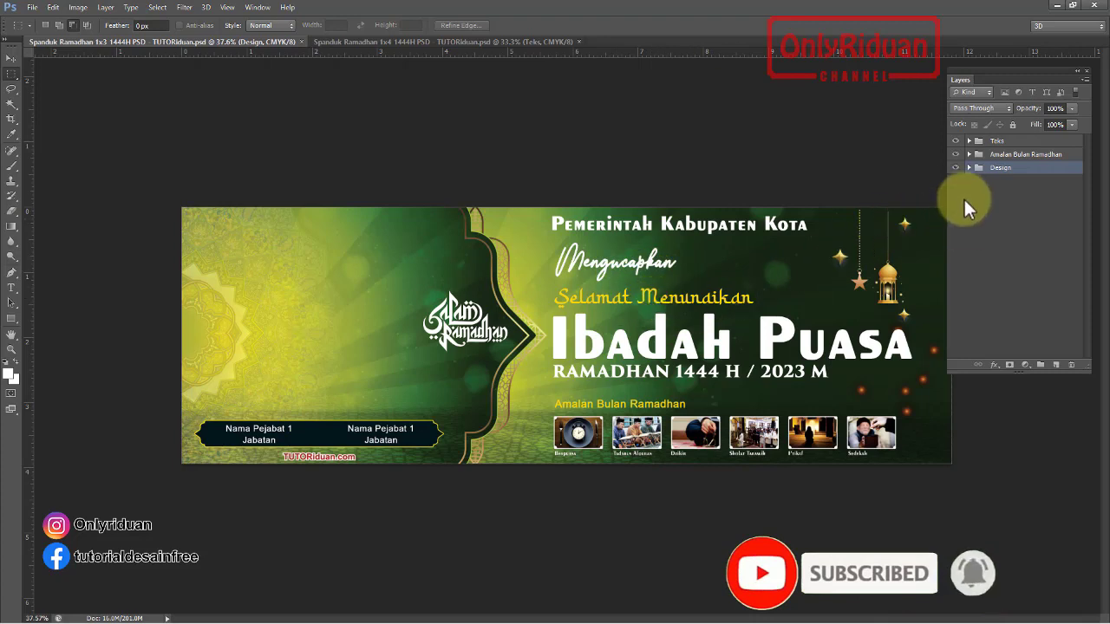
pyautogui.click(969, 141)
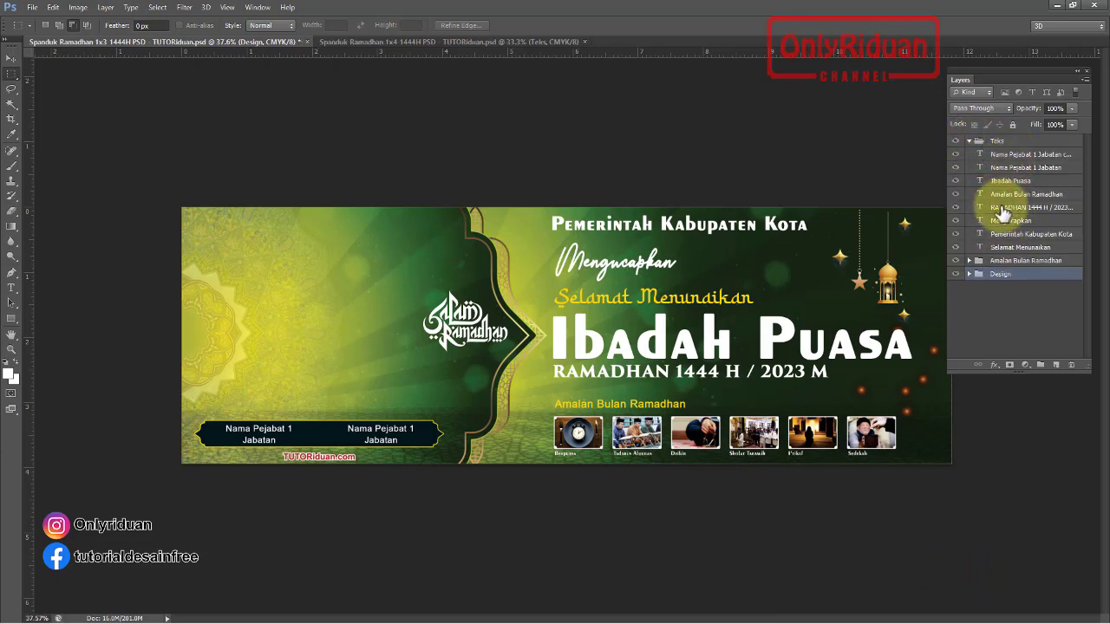
pyautogui.click(1024, 155)
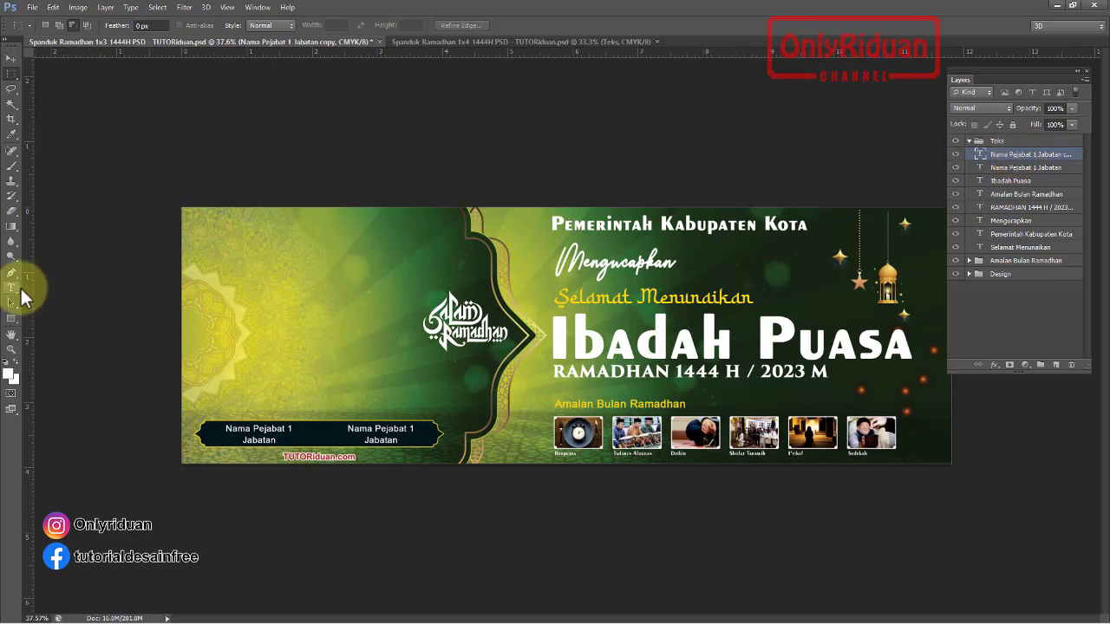
pyautogui.click(18, 290)
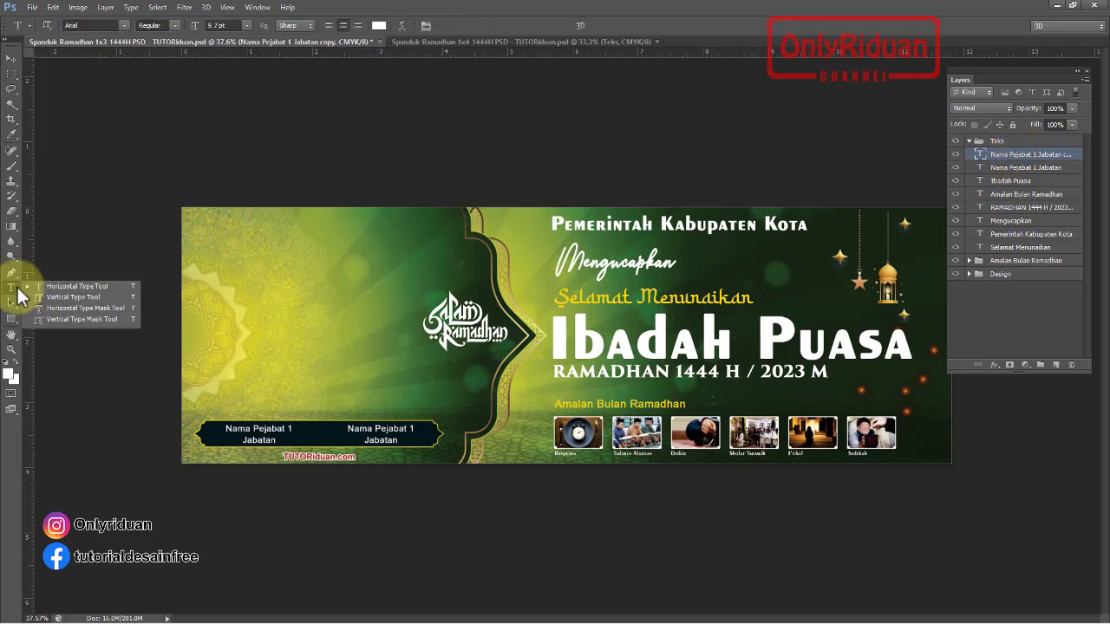
pyautogui.click(64, 289)
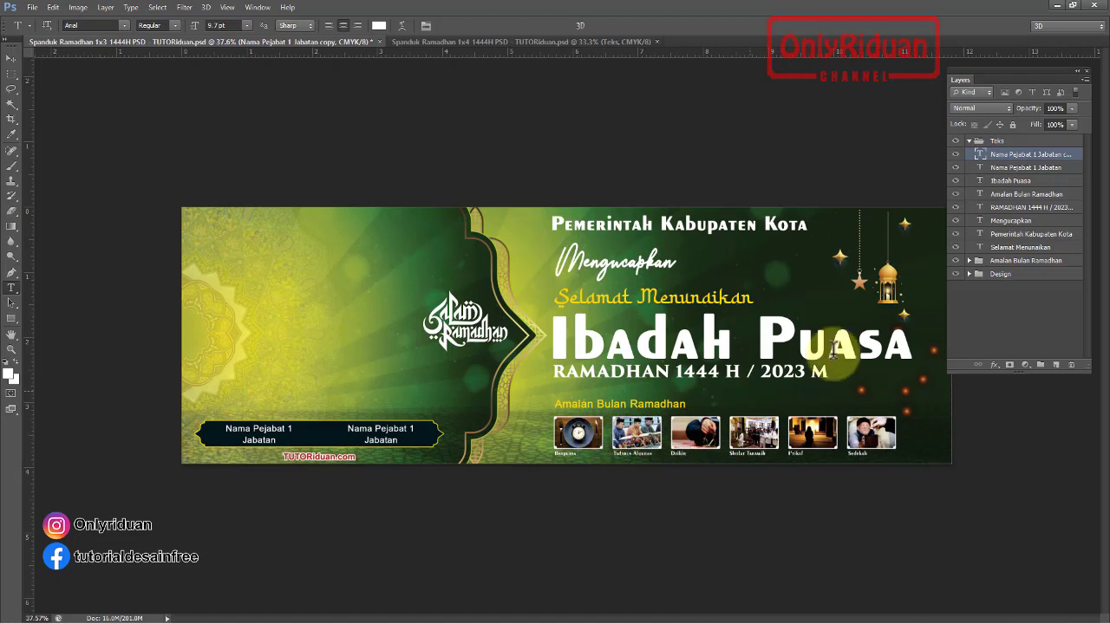
pyautogui.click(969, 140)
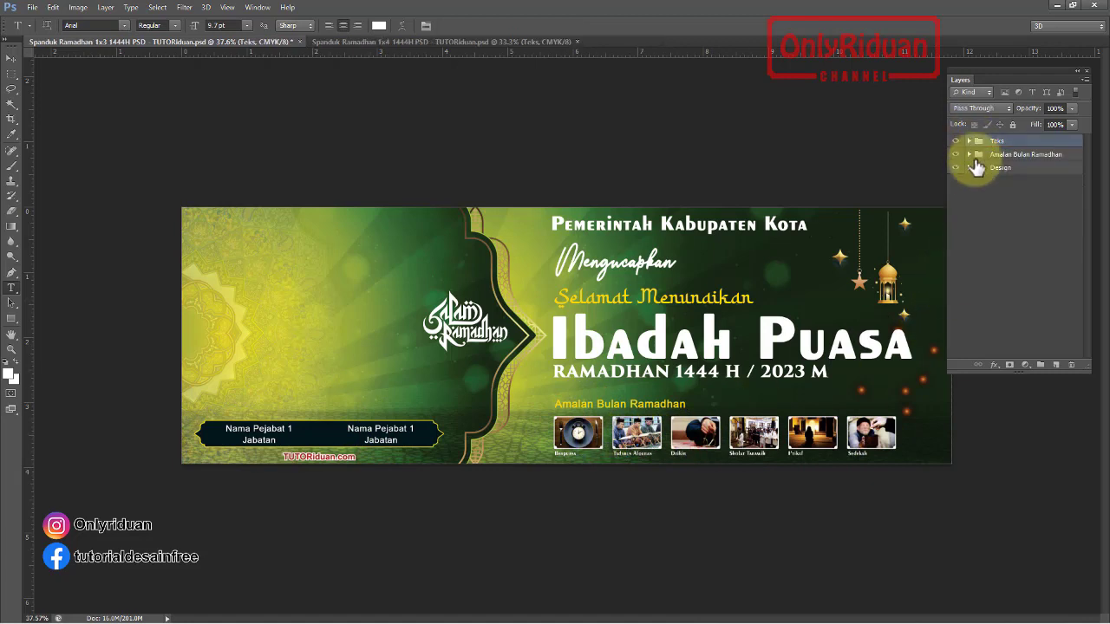
pyautogui.click(970, 154)
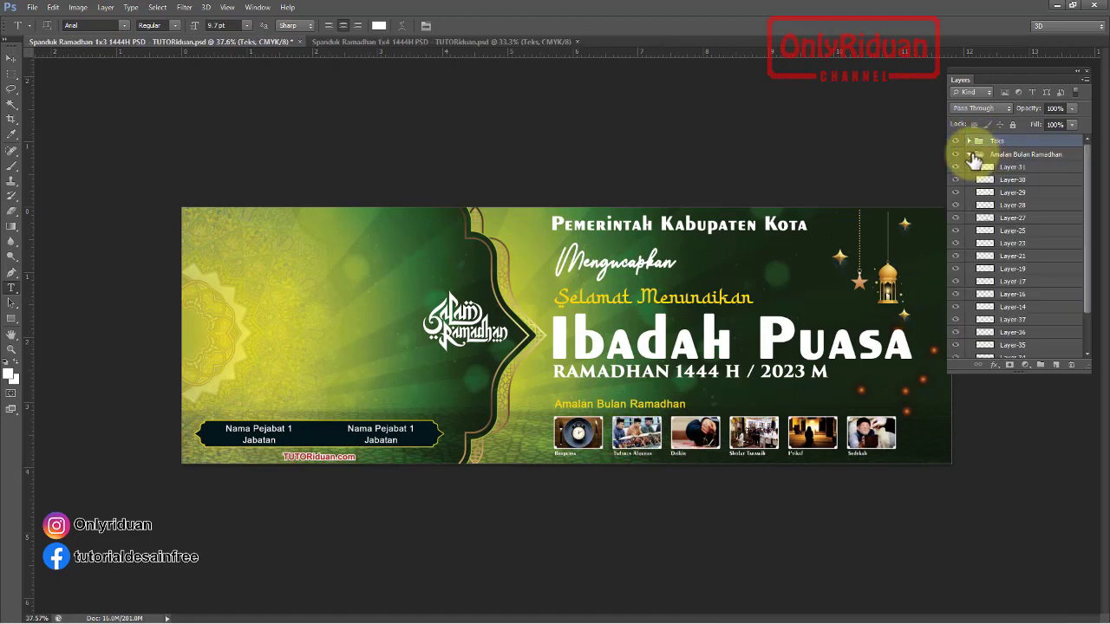
pyautogui.press('v')
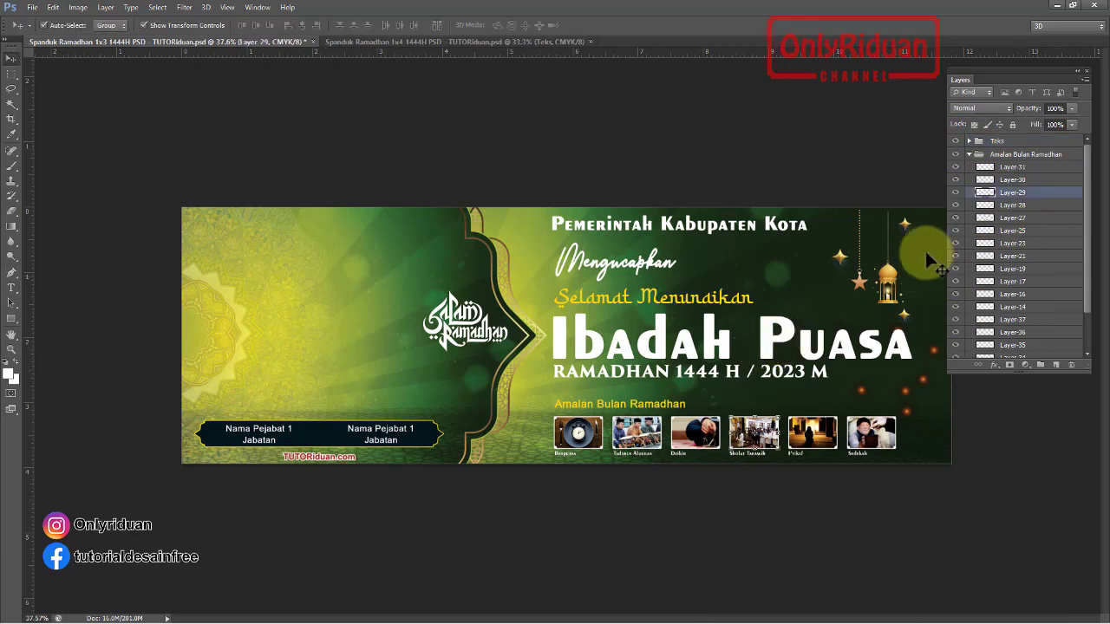
pyautogui.click(977, 191)
pyautogui.click(970, 155)
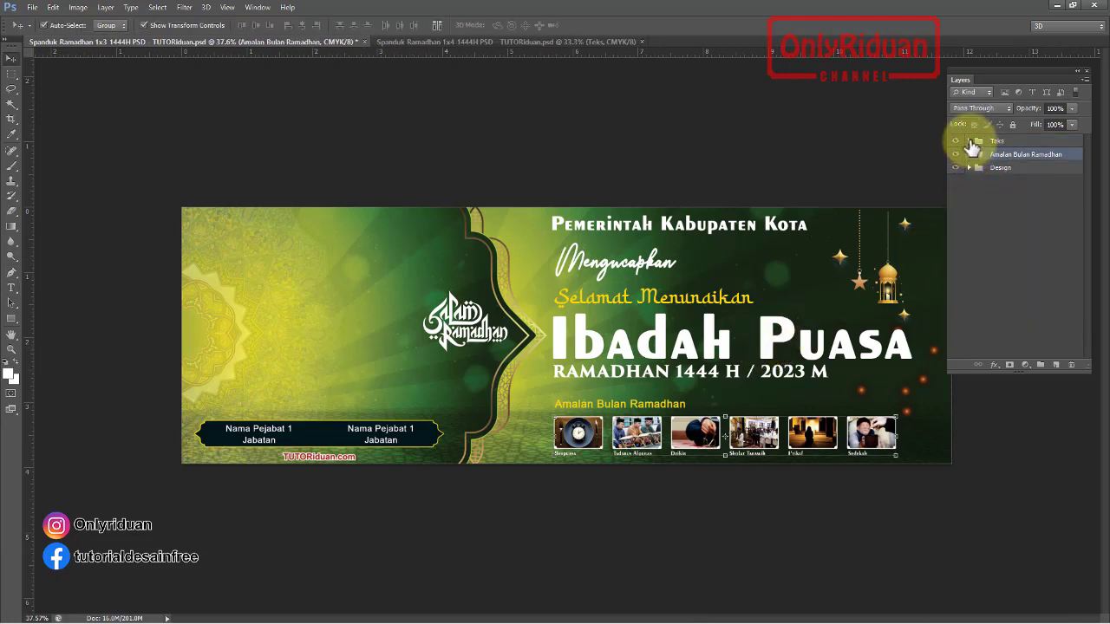
pyautogui.click(970, 141)
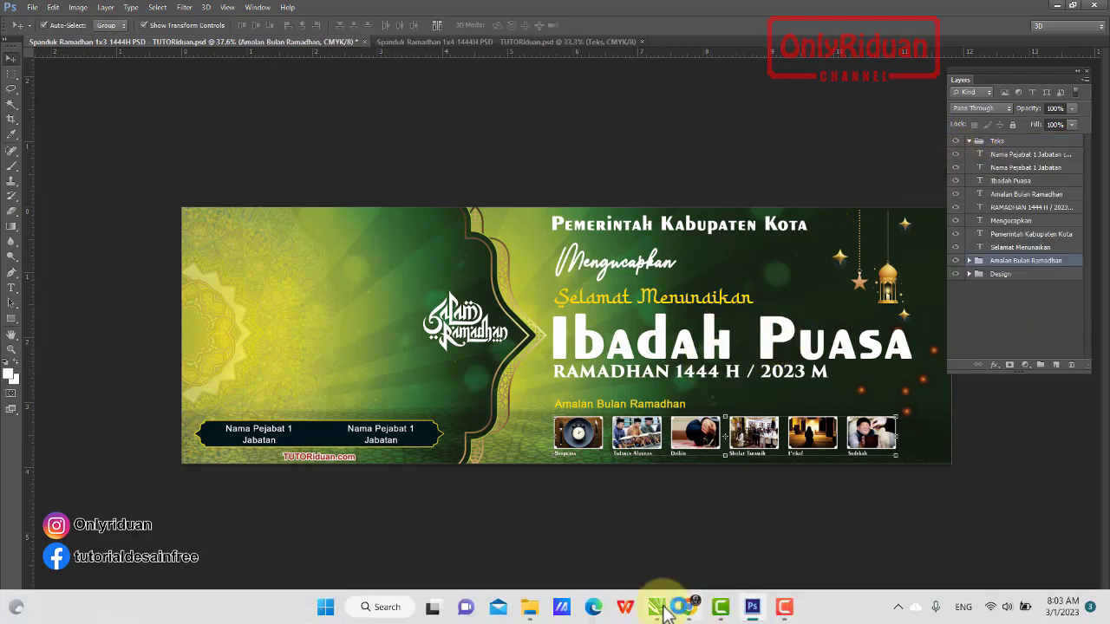
pyautogui.moveTo(656, 607)
pyautogui.click(607, 551)
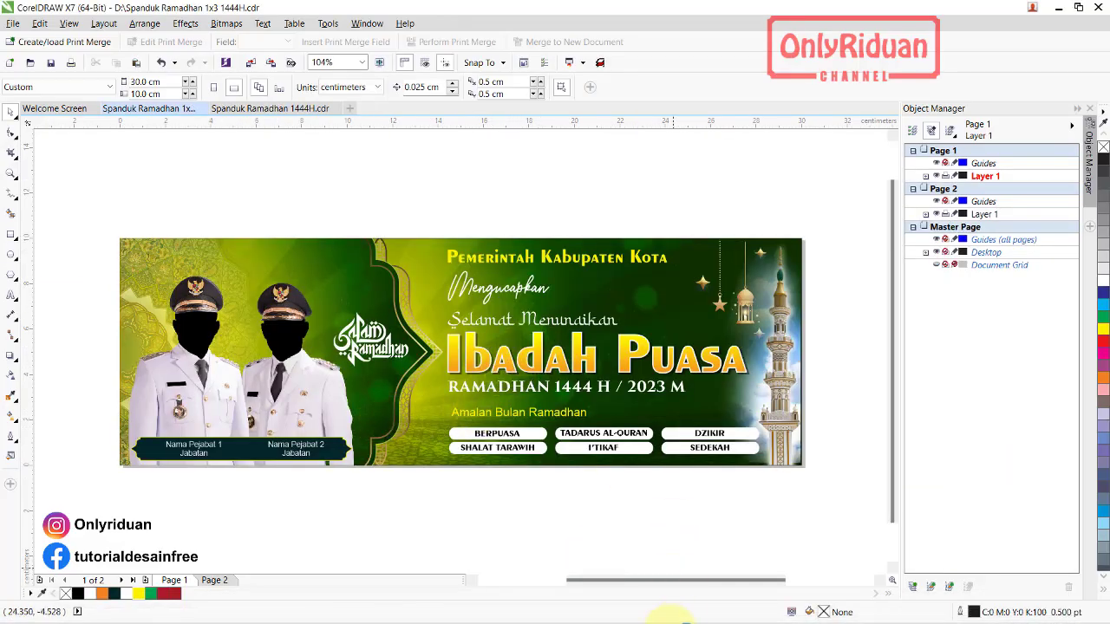
pyautogui.click(752, 607)
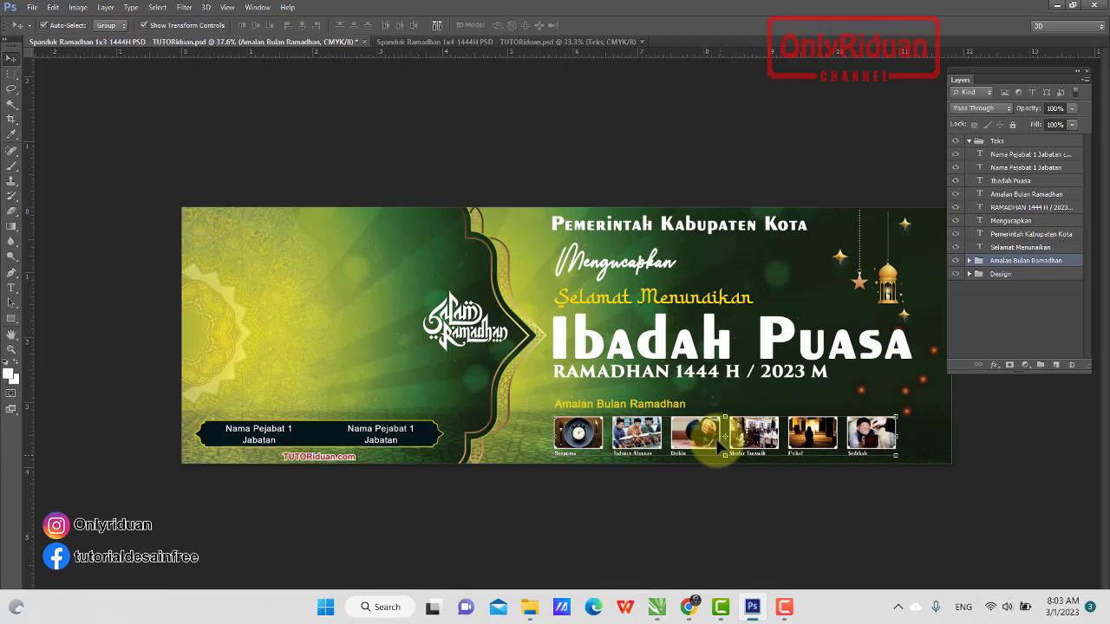
pyautogui.click(666, 334)
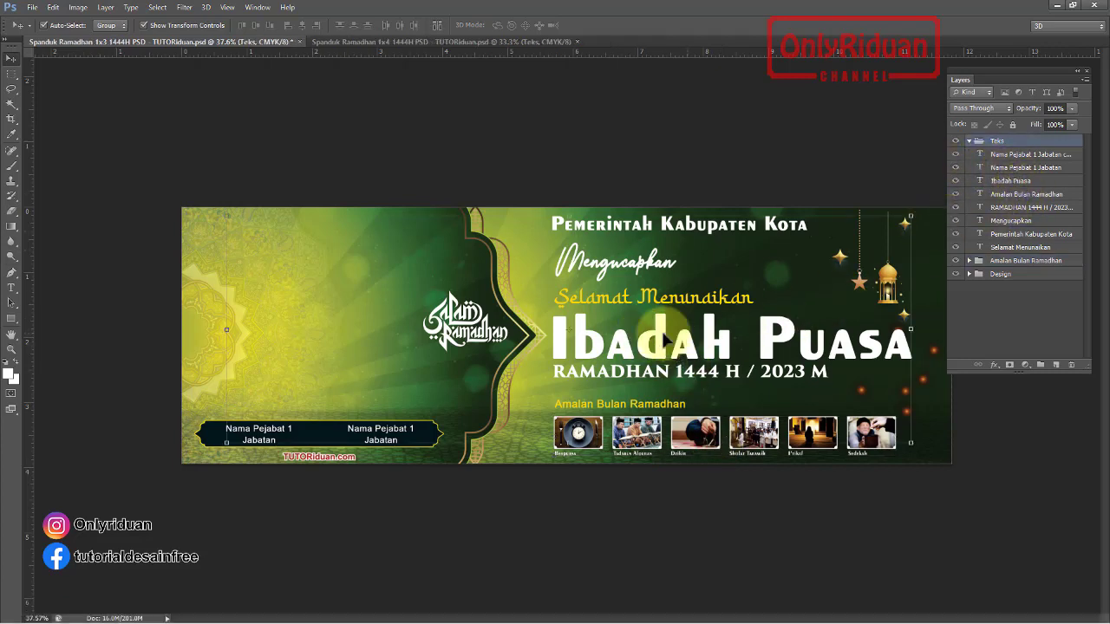
# Add a Gradient Overlay to the Ibadah Puasa layer and open its Gradient Editor.
pyautogui.click(1011, 182)
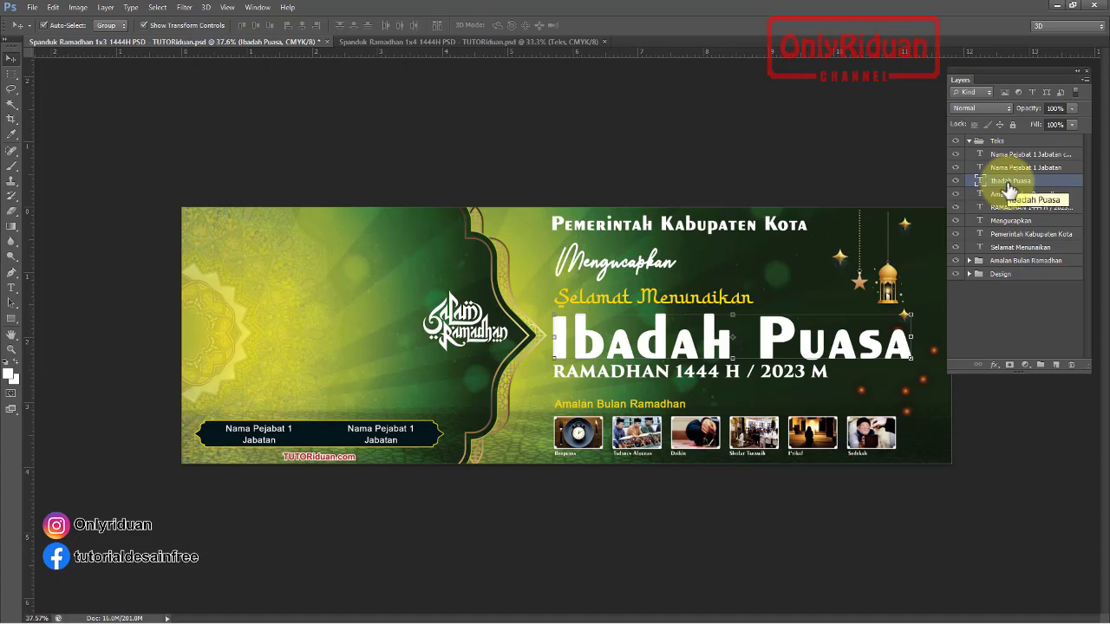
pyautogui.click(994, 366)
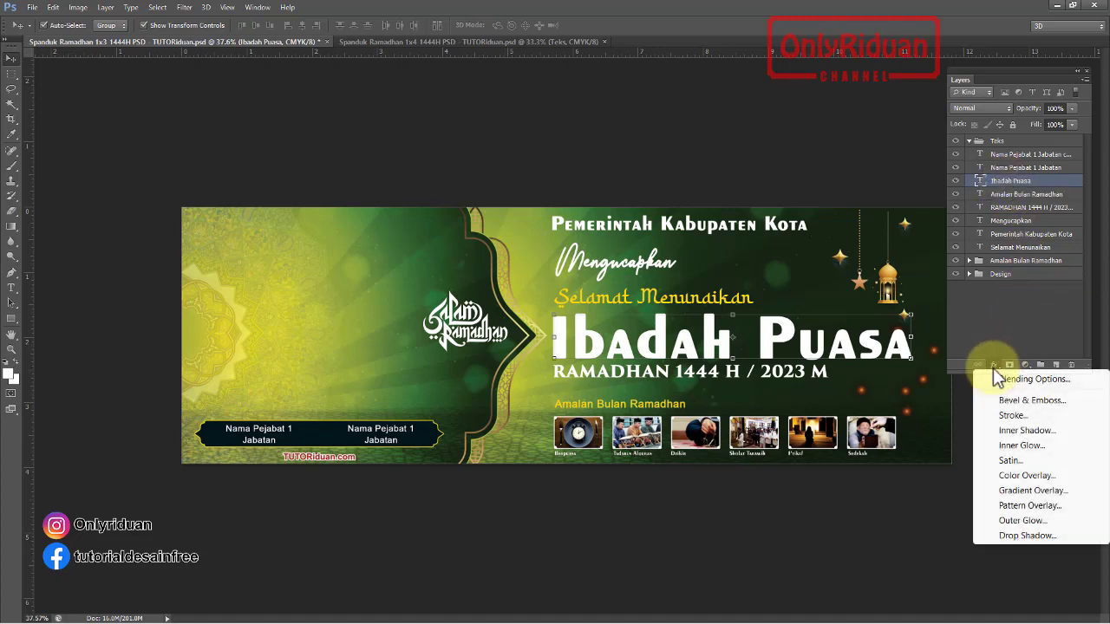
pyautogui.click(1020, 490)
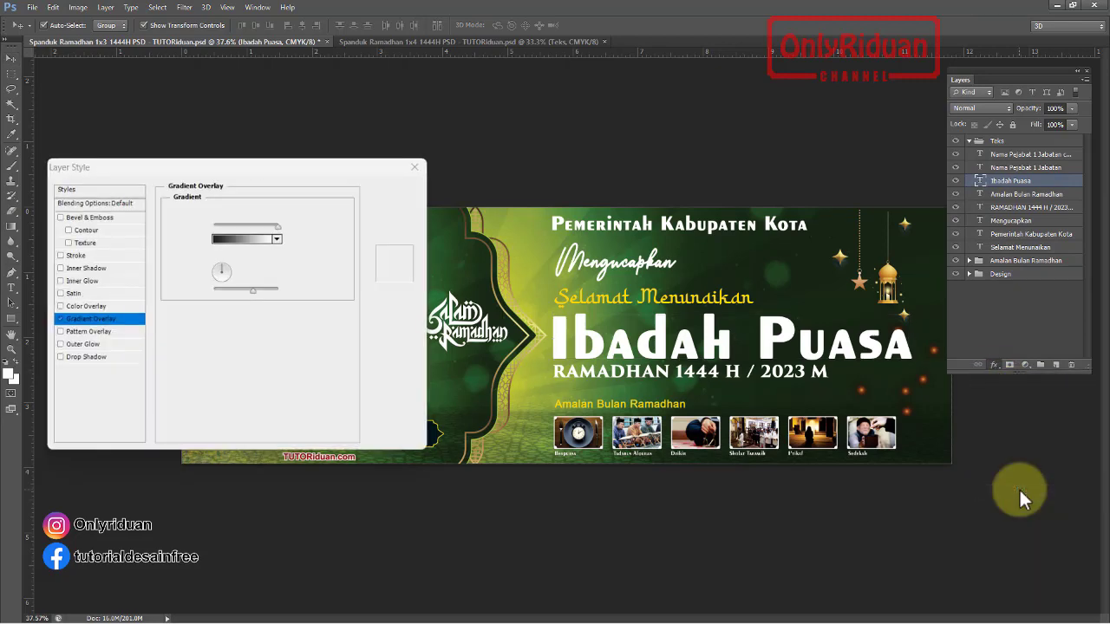
pyautogui.click(260, 241)
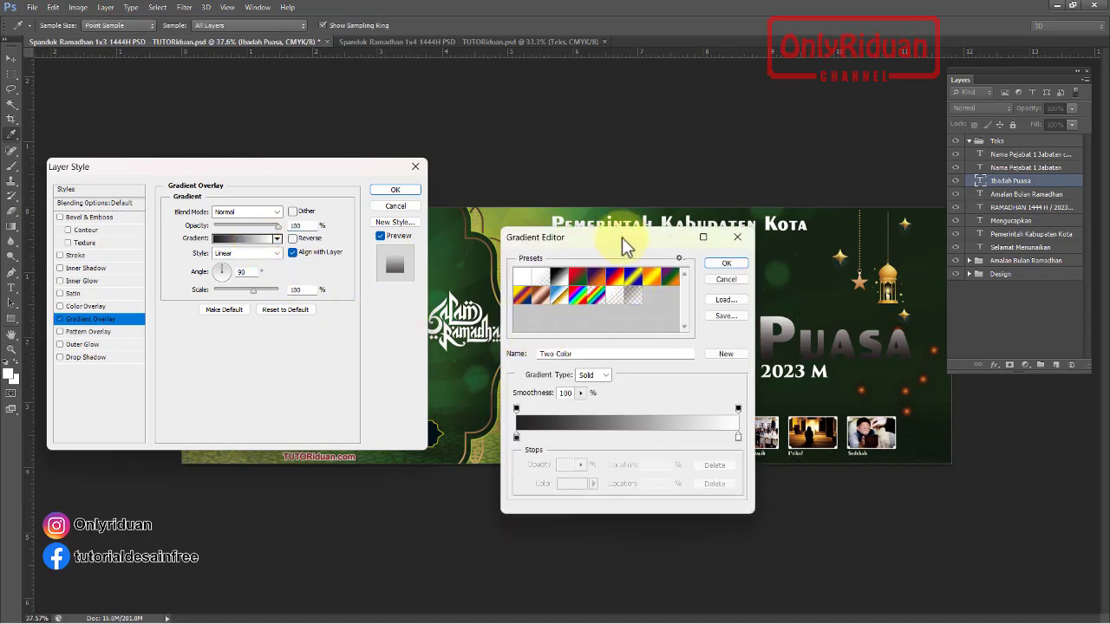
pyautogui.moveTo(622, 238); pyautogui.dragTo(301, 299)
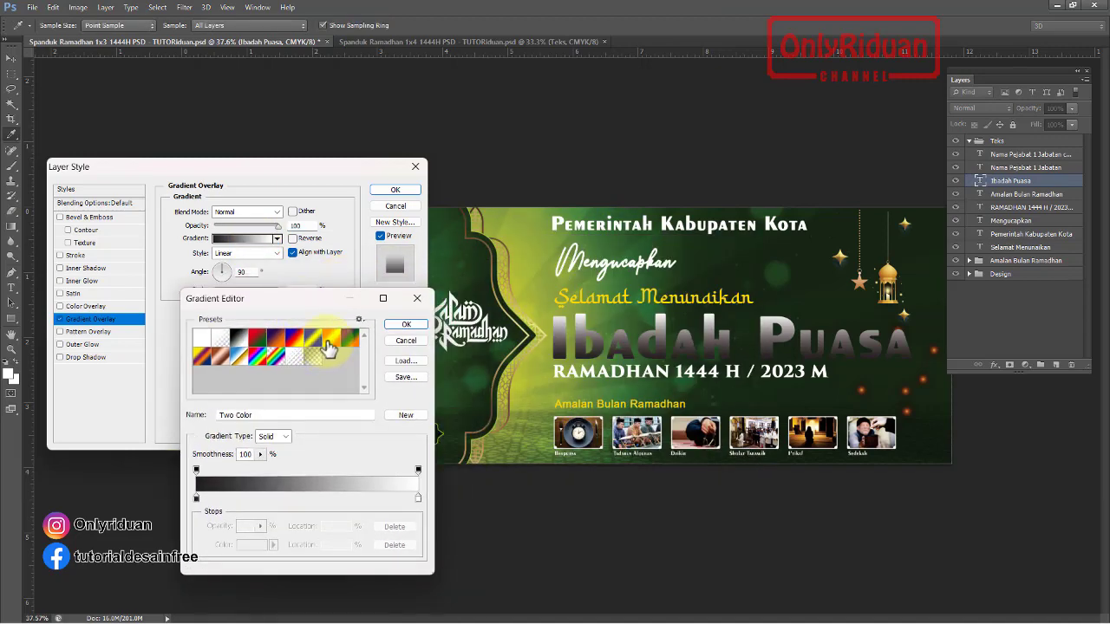
# Set both gradient colour stops to bright golden and lemon yellow.
pyautogui.click(196, 498)
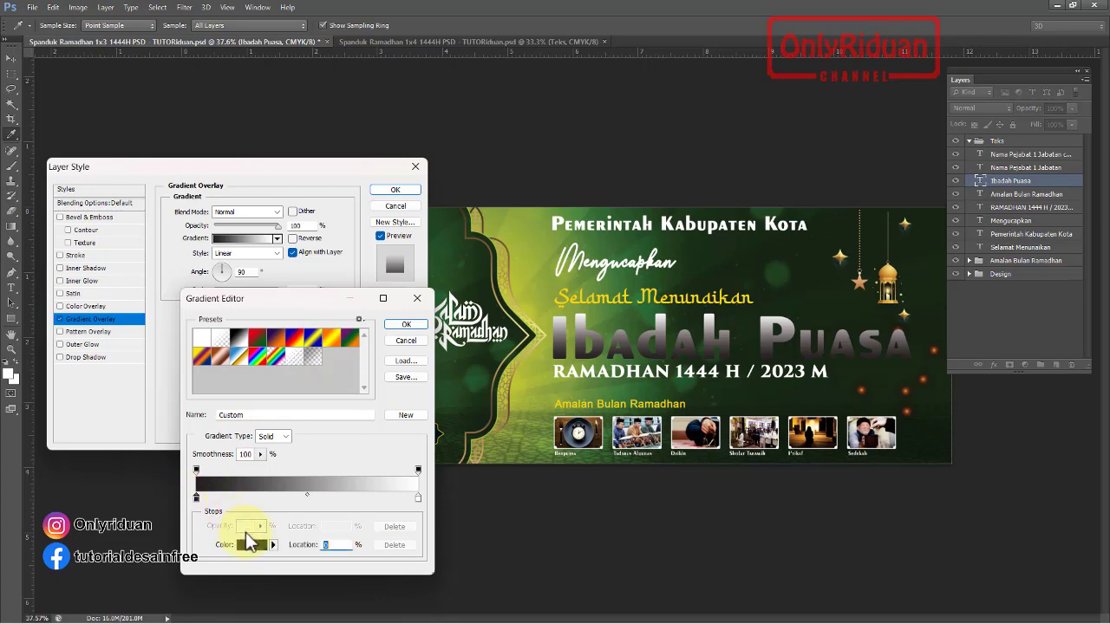
pyautogui.click(251, 544)
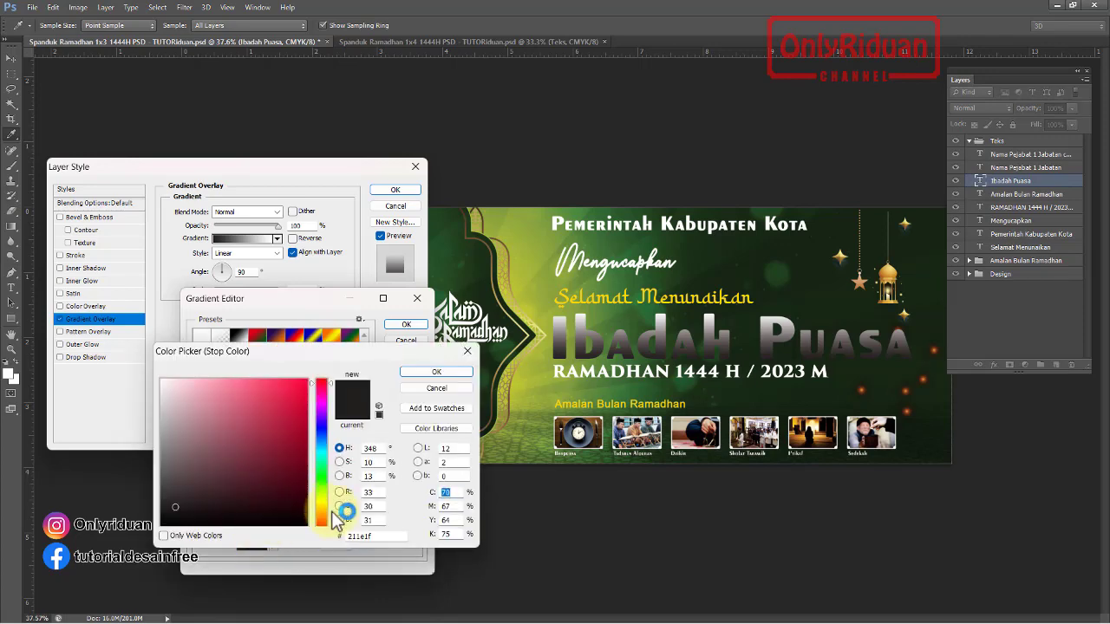
pyautogui.moveTo(325, 512); pyautogui.dragTo(328, 508)
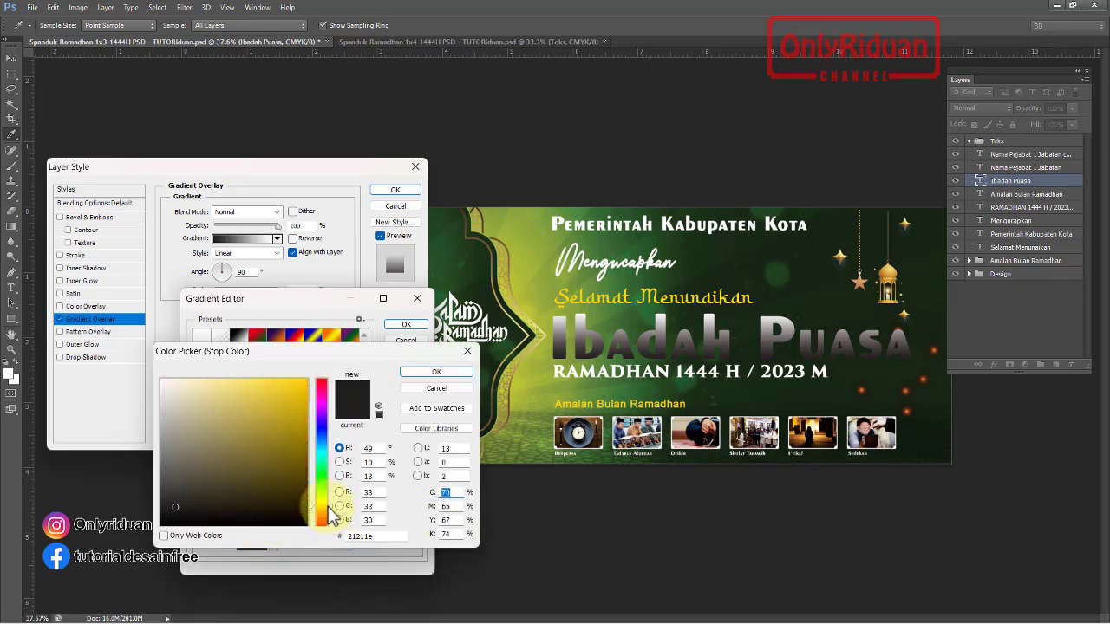
pyautogui.moveTo(297, 396); pyautogui.dragTo(301, 383)
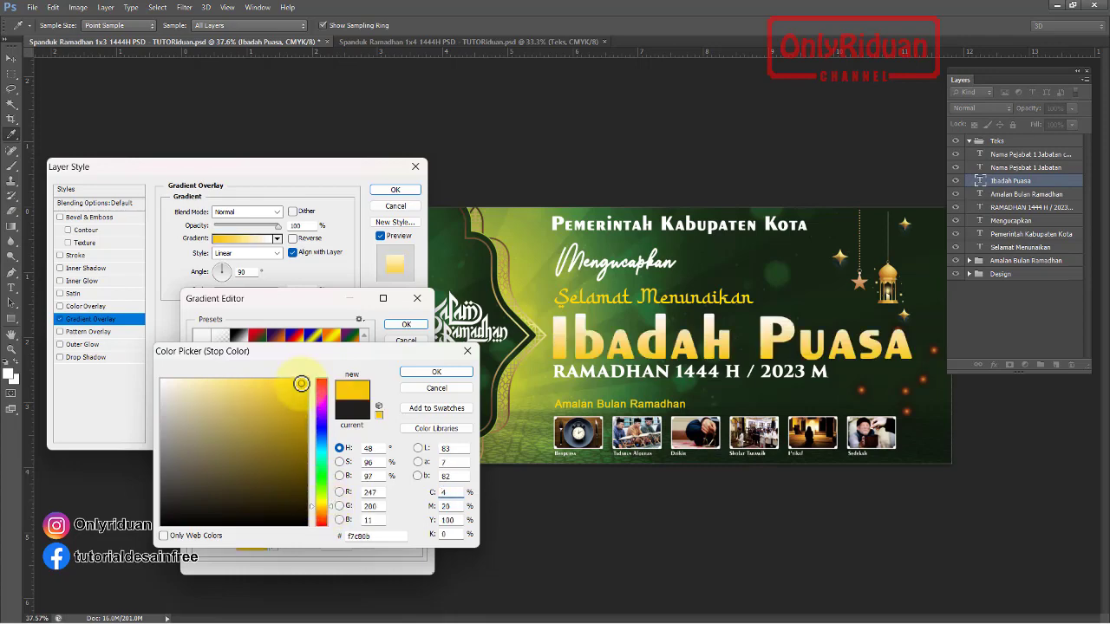
pyautogui.click(442, 373)
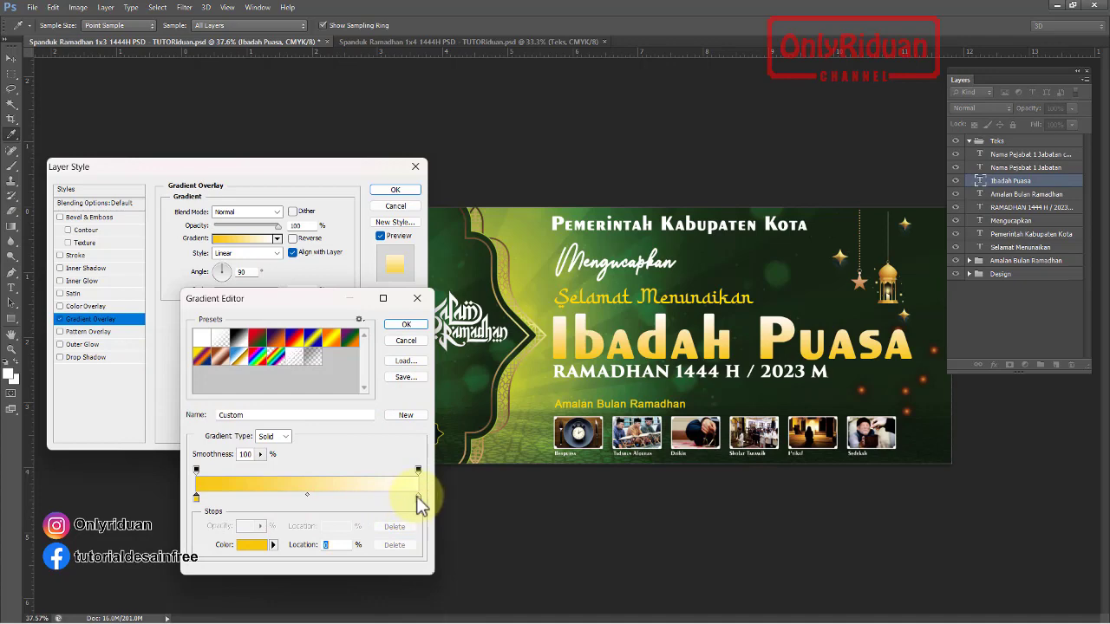
pyautogui.click(418, 498)
pyautogui.click(251, 546)
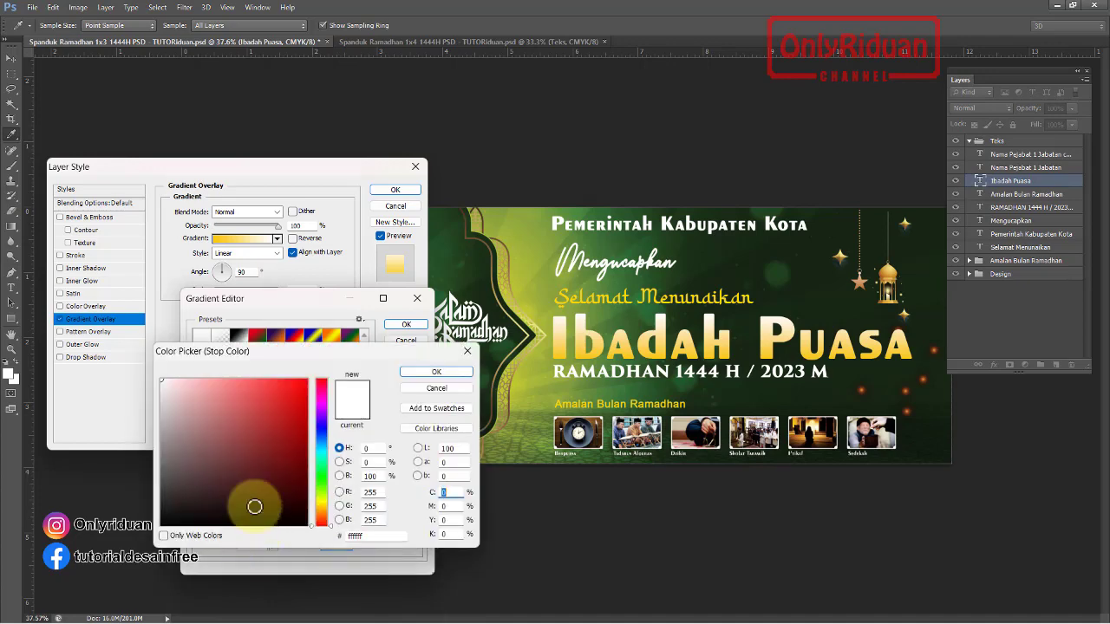
pyautogui.moveTo(323, 510); pyautogui.dragTo(323, 501)
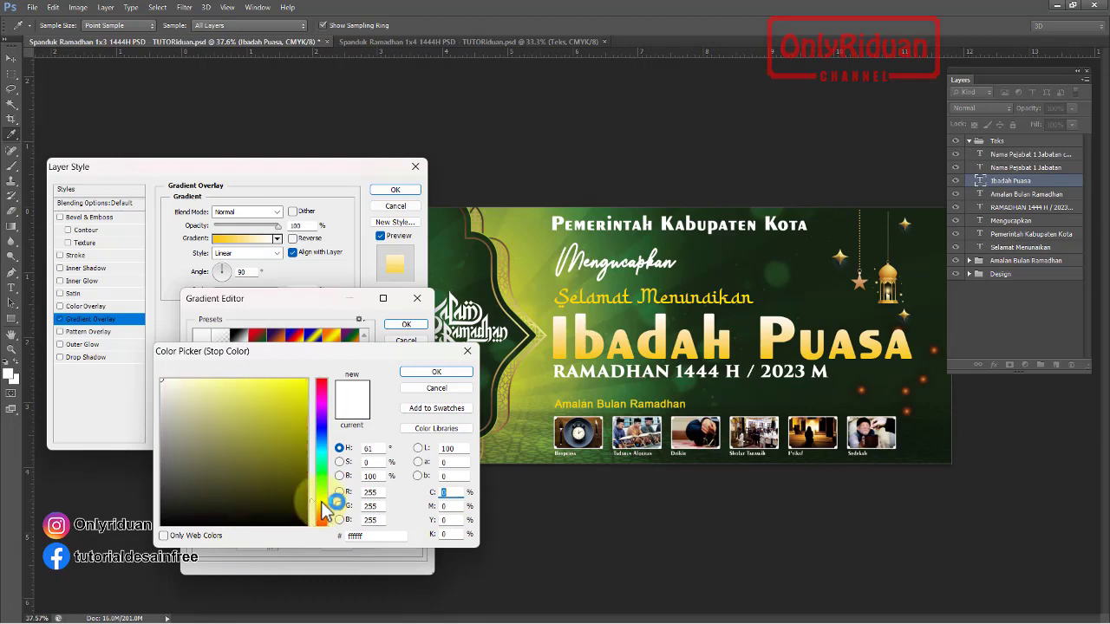
pyautogui.click(303, 384)
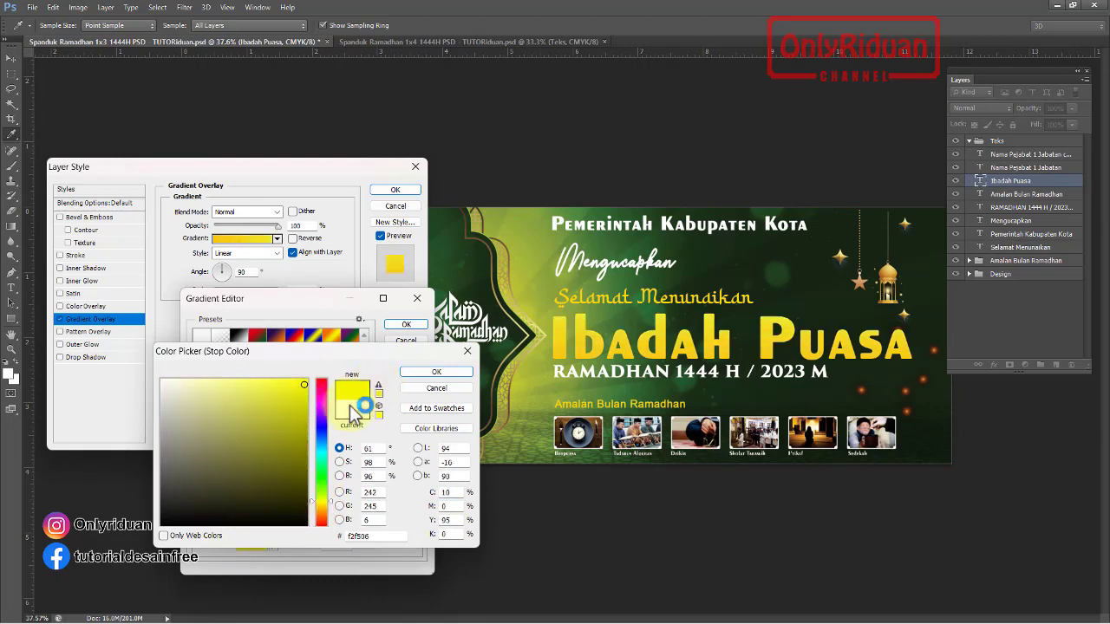
pyautogui.click(436, 371)
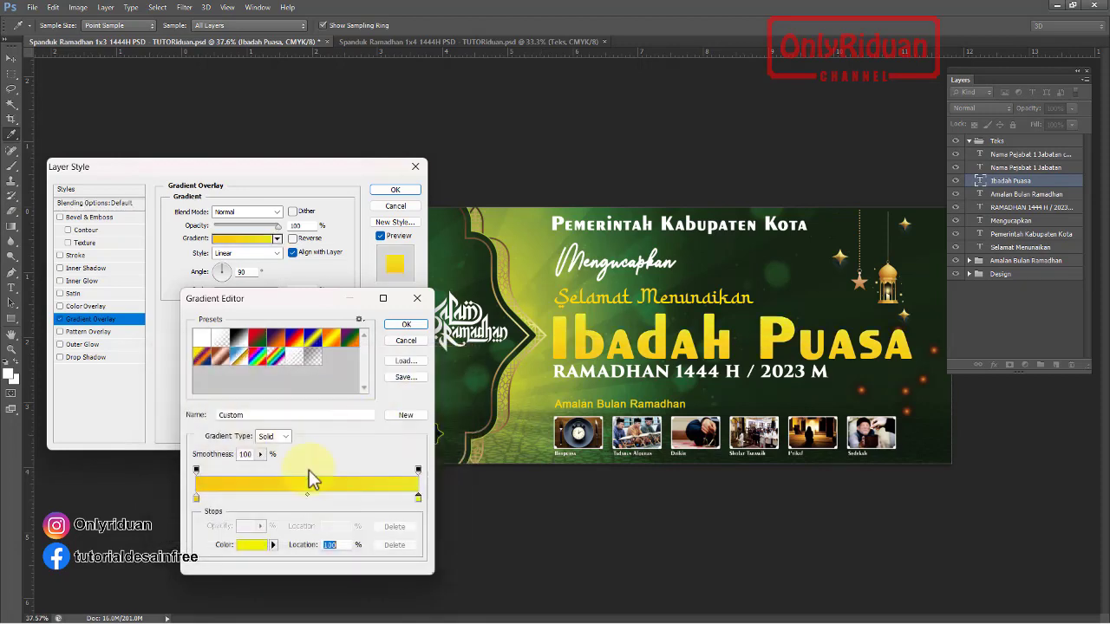
# Shift the starting stop to orange and apply the orange-to-yellow gradient overlay.
pyautogui.click(196, 500)
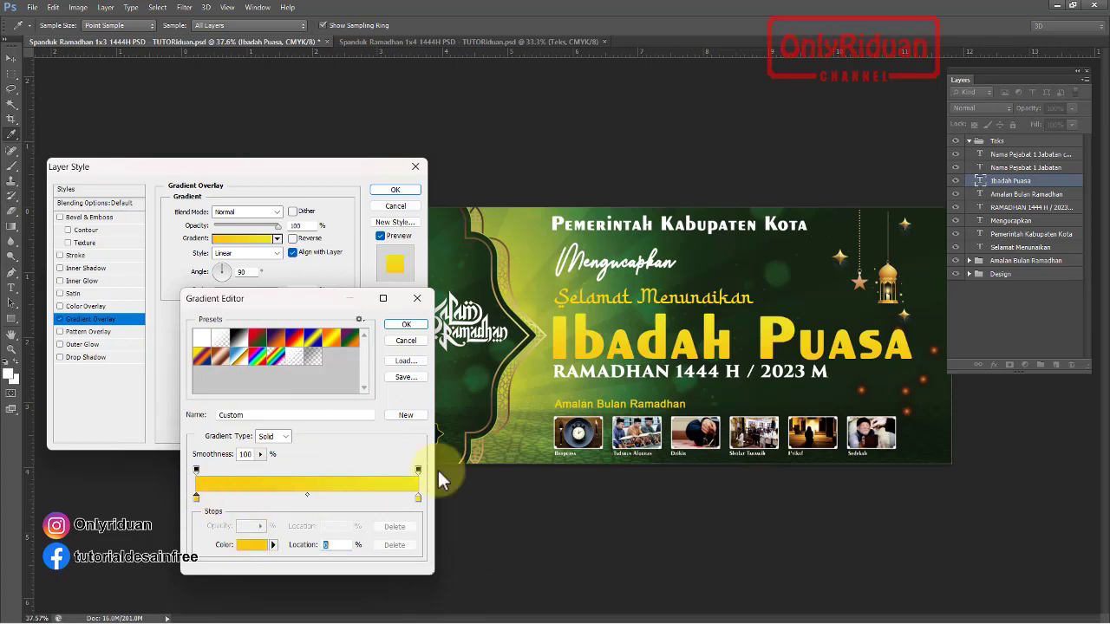
pyautogui.click(260, 546)
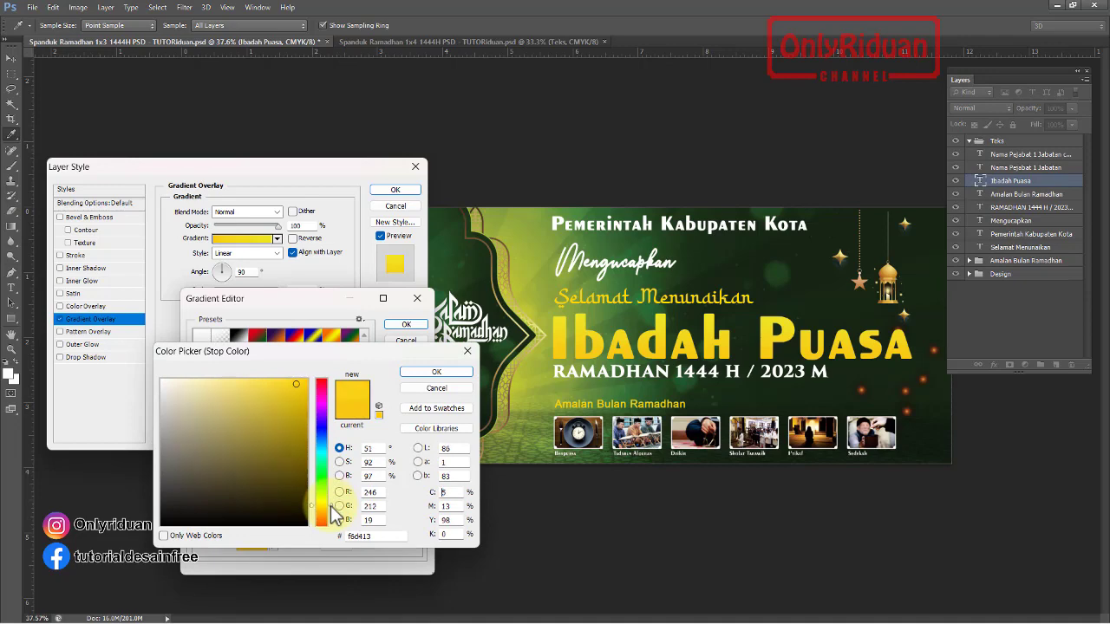
pyautogui.moveTo(333, 512); pyautogui.dragTo(334, 517)
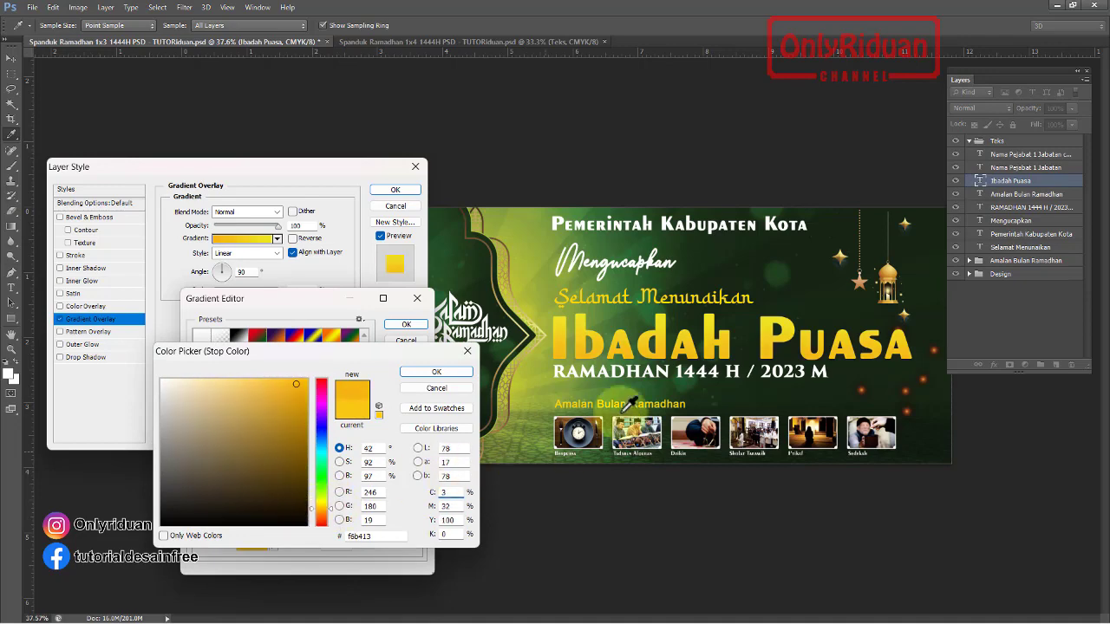
pyautogui.click(436, 372)
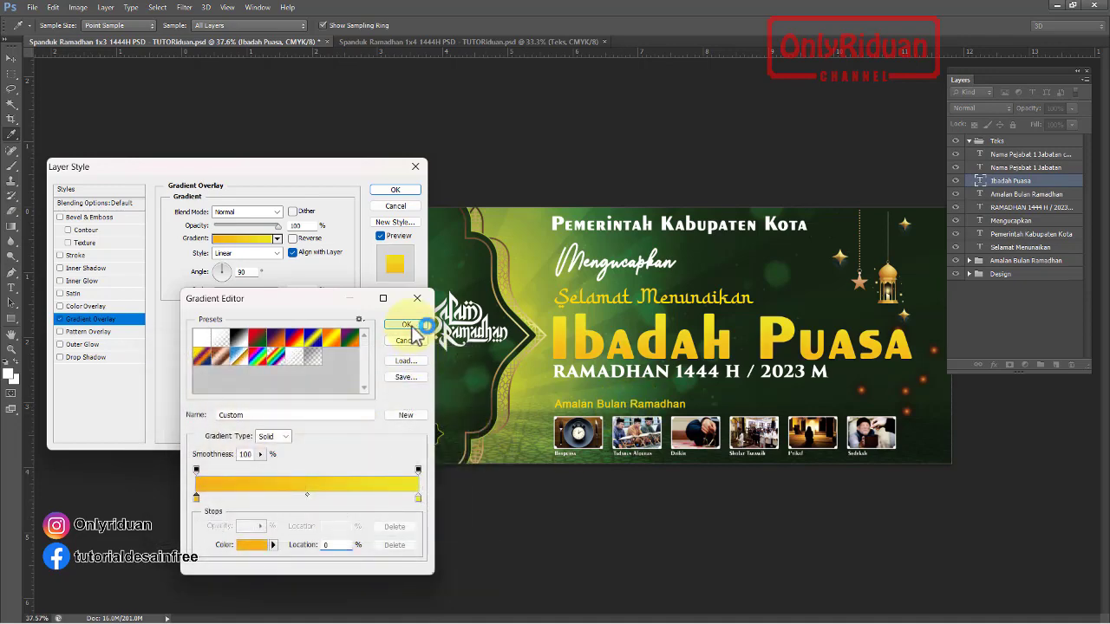
pyautogui.click(407, 325)
pyautogui.click(396, 191)
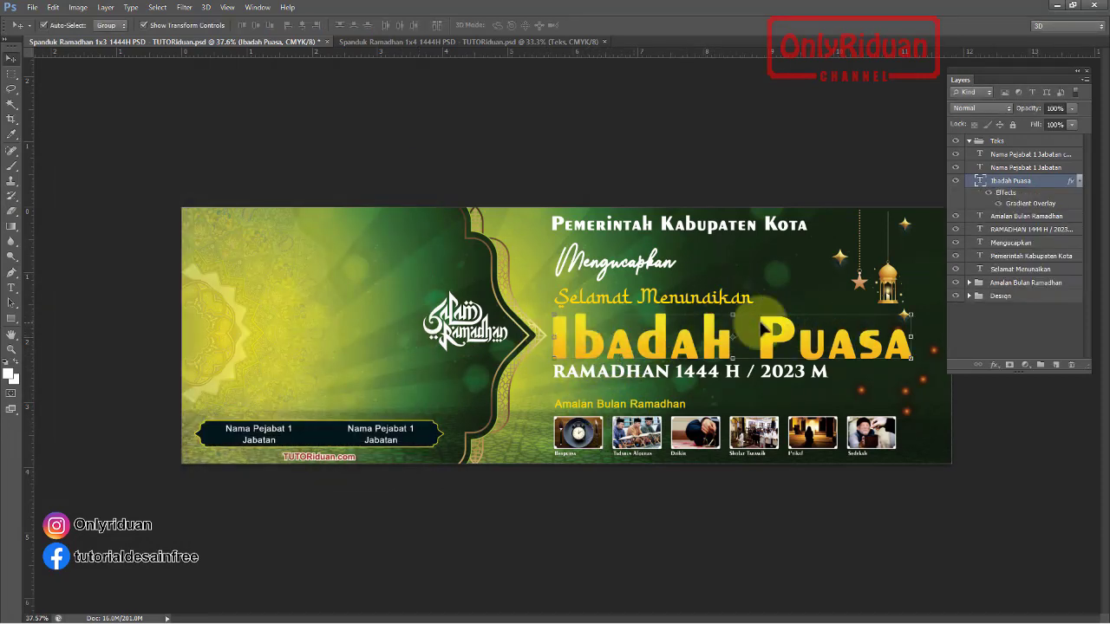
# Add a white (#ffffff) Stroke layer effect to the Ibadah Puasa headline.
pyautogui.click(996, 368)
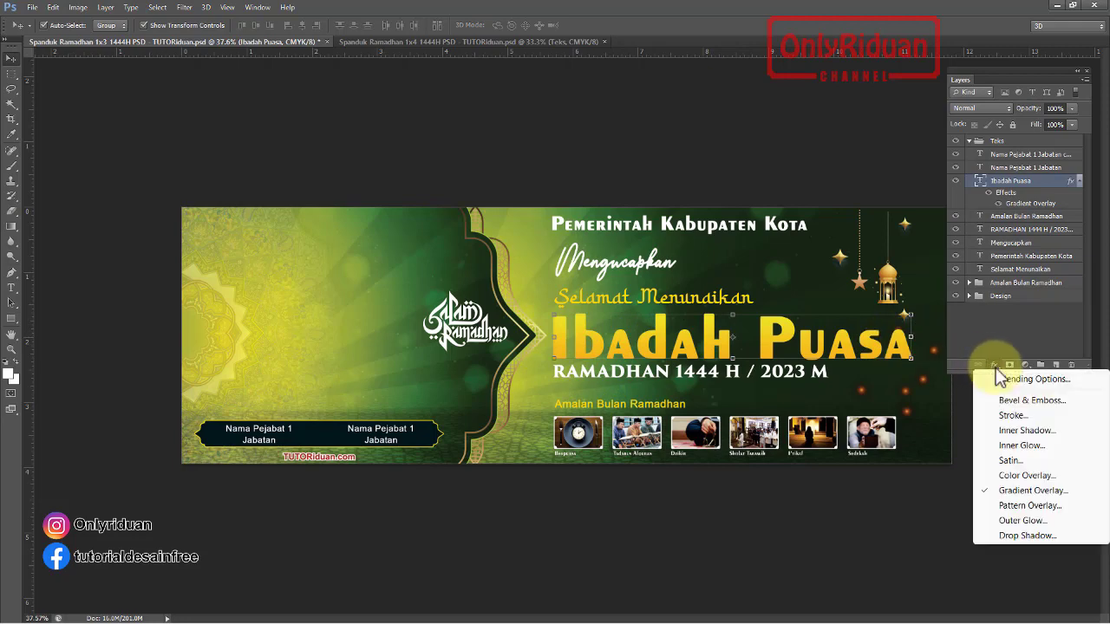
pyautogui.click(1013, 415)
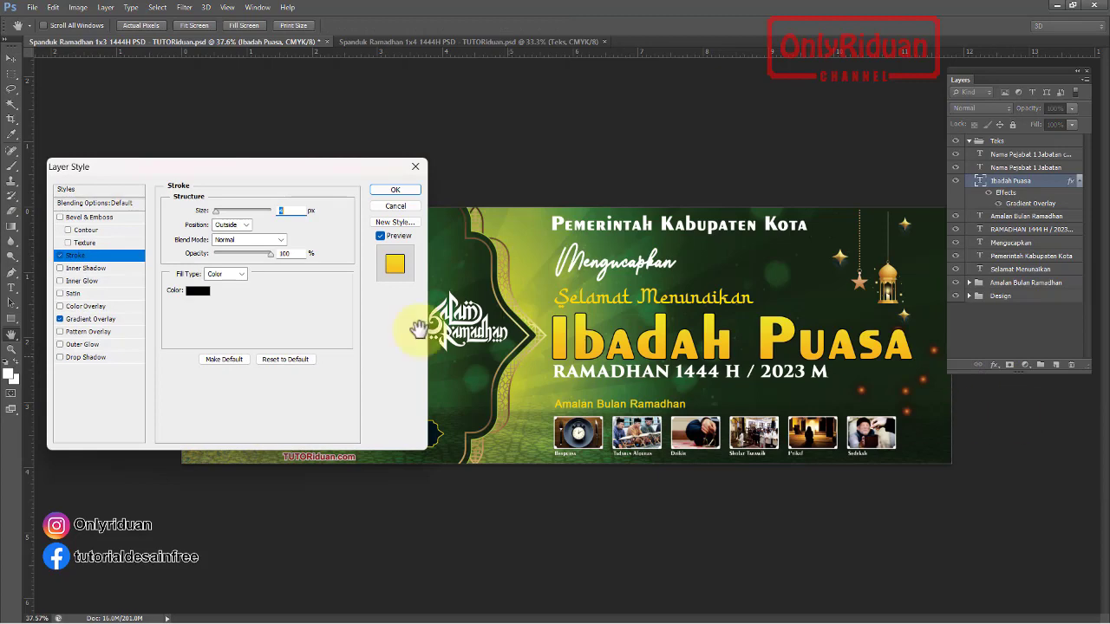
pyautogui.click(197, 292)
pyautogui.moveTo(185, 404); pyautogui.dragTo(162, 379)
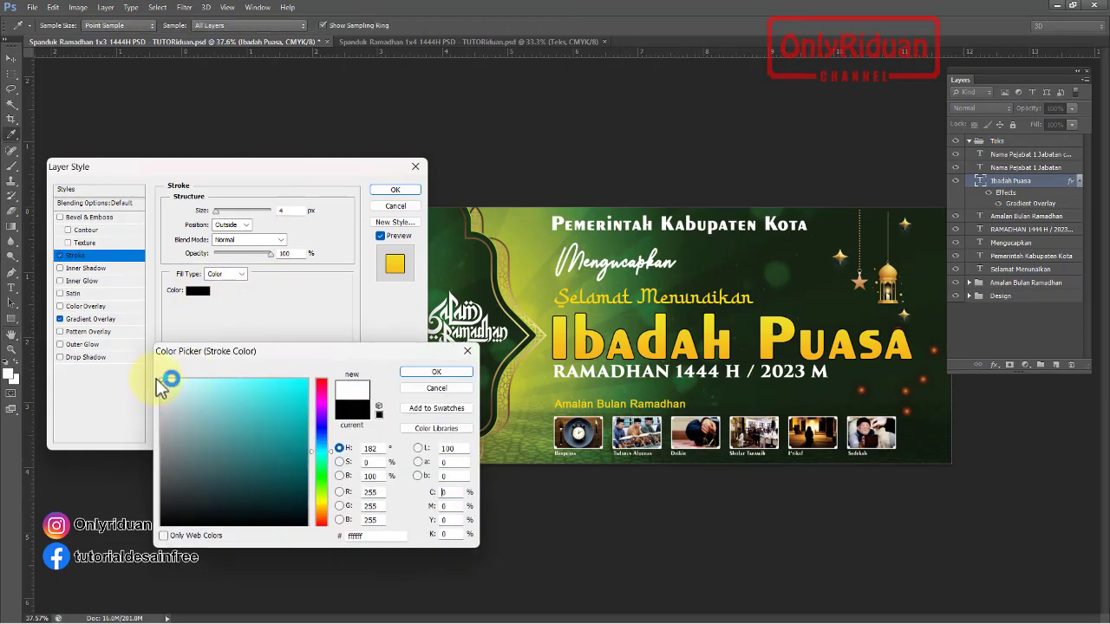
pyautogui.click(430, 374)
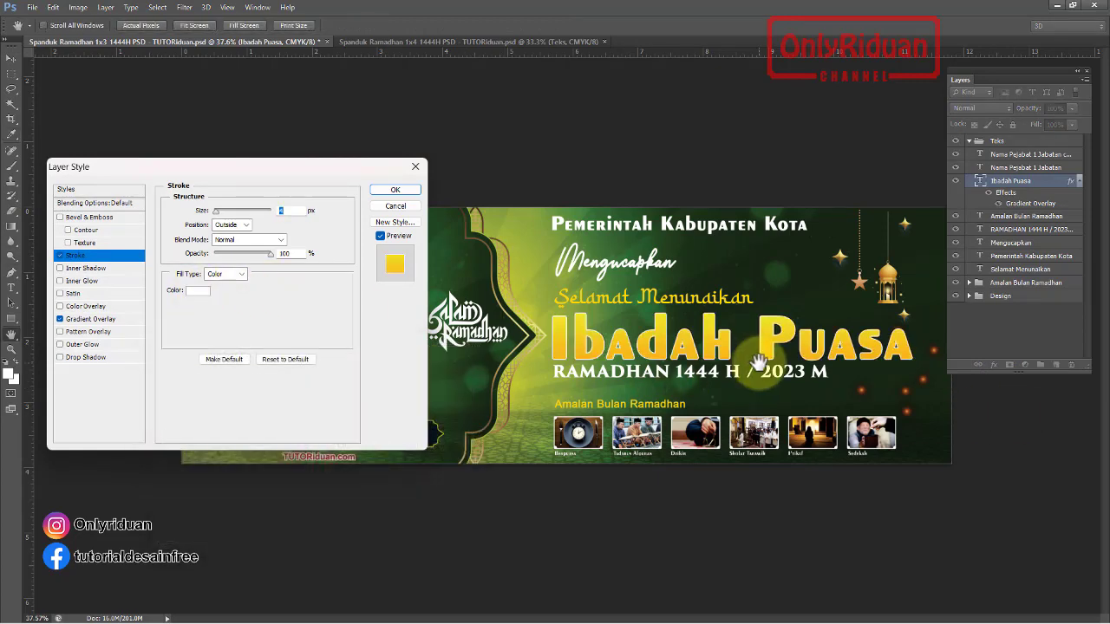
pyautogui.click(395, 190)
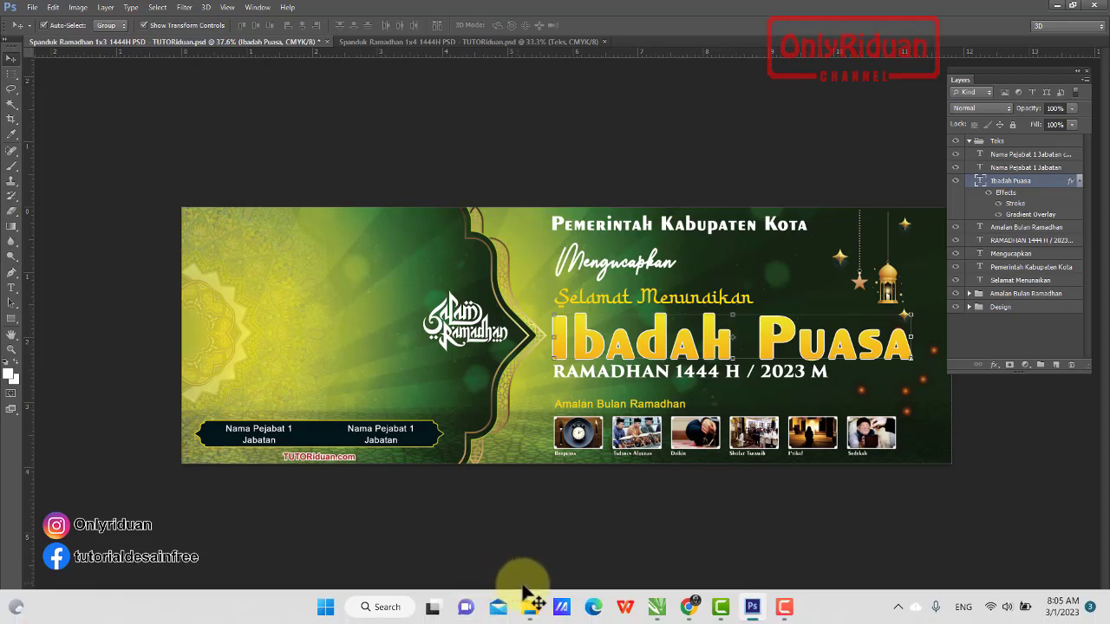
# Export the selected officials' photo from the 1x3 banner as PNG 'Foto Pejabat' at 300 dpi.
pyautogui.moveTo(656, 607)
pyautogui.click(618, 555)
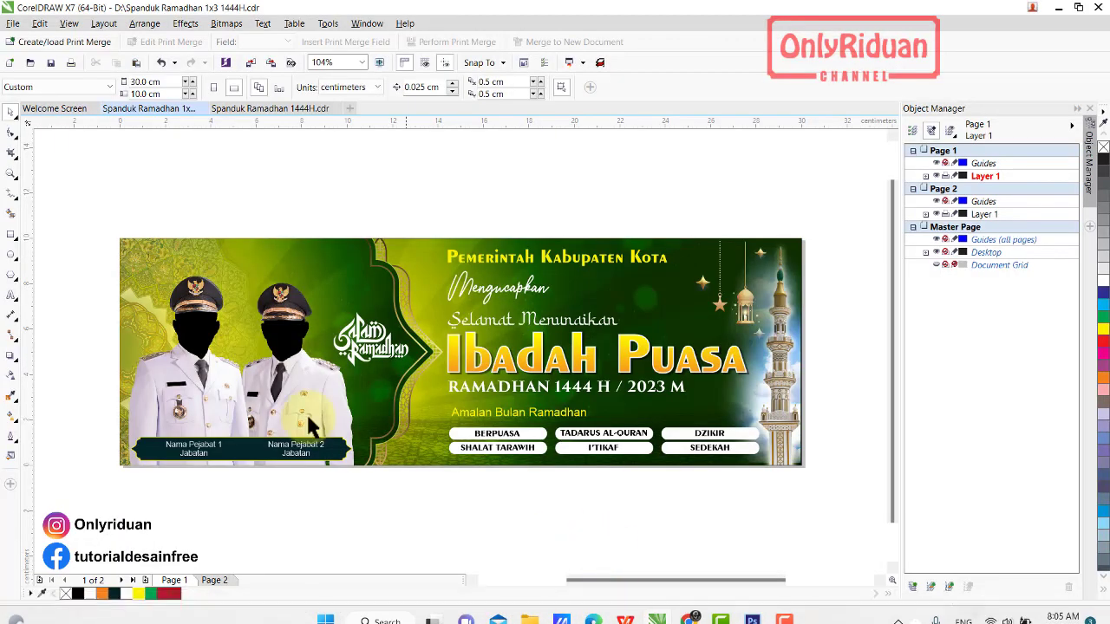
pyautogui.keyDown('shift'); pyautogui.click(202, 377); pyautogui.keyUp('shift')
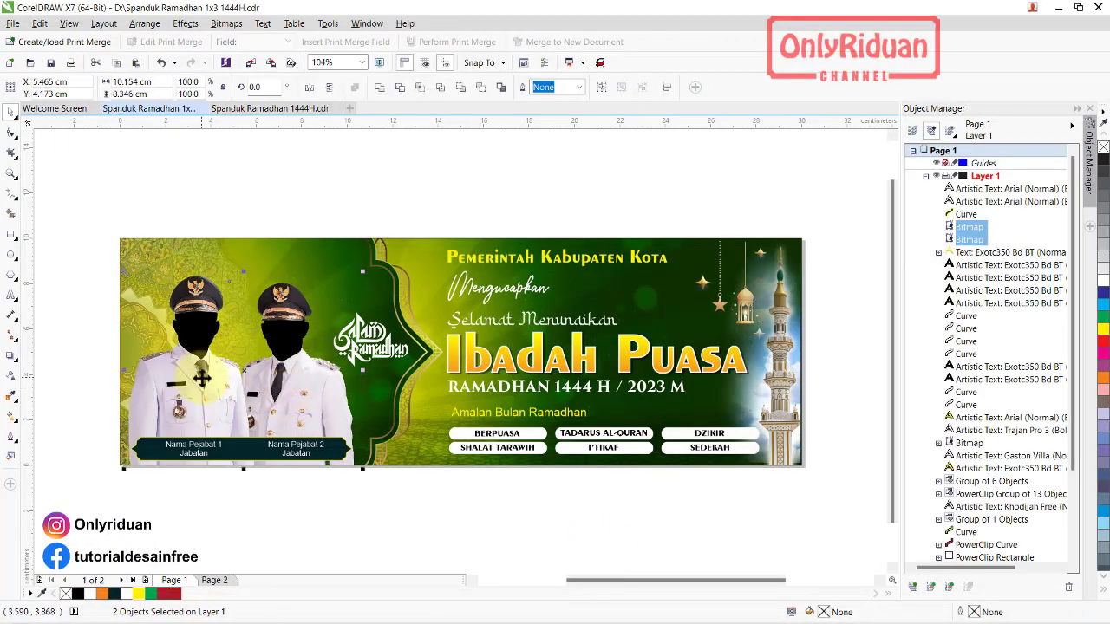
pyautogui.click(14, 26)
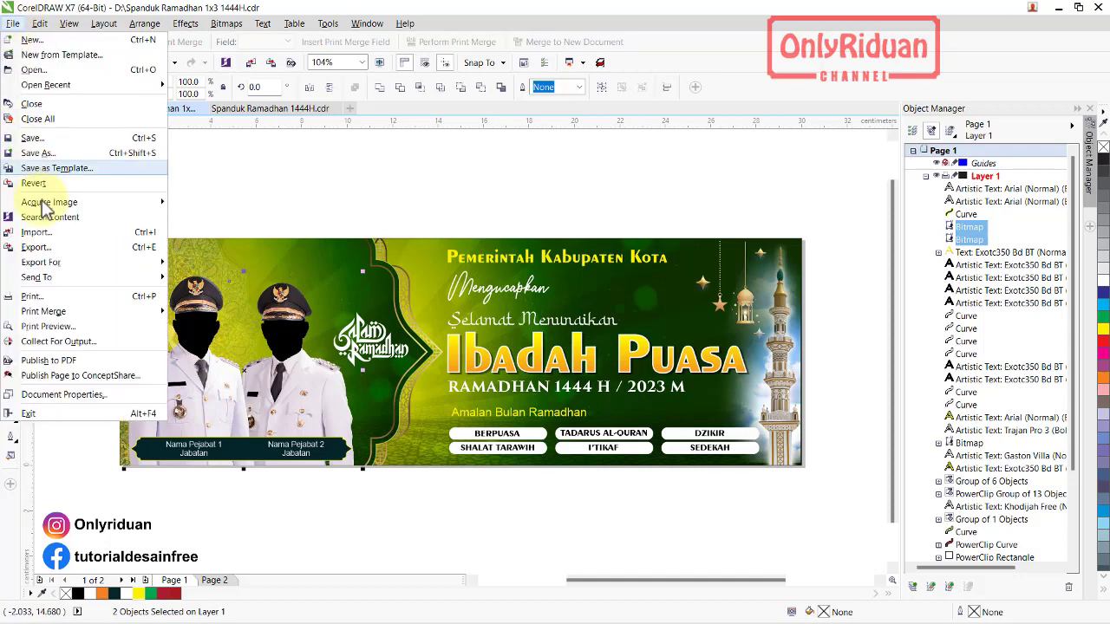
pyautogui.click(44, 247)
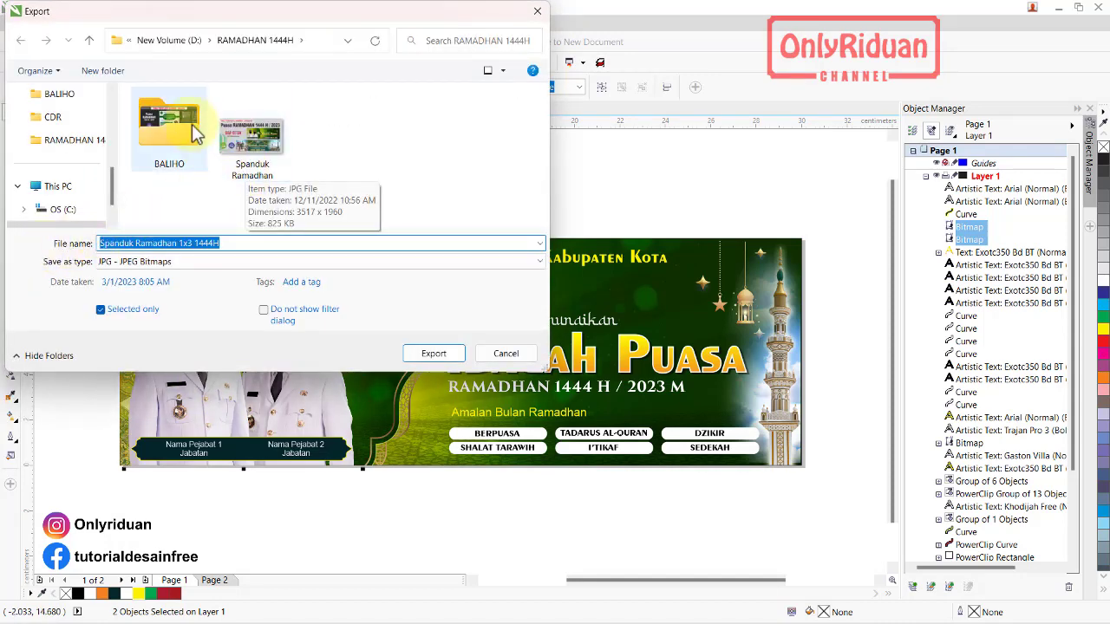
pyautogui.click(174, 261)
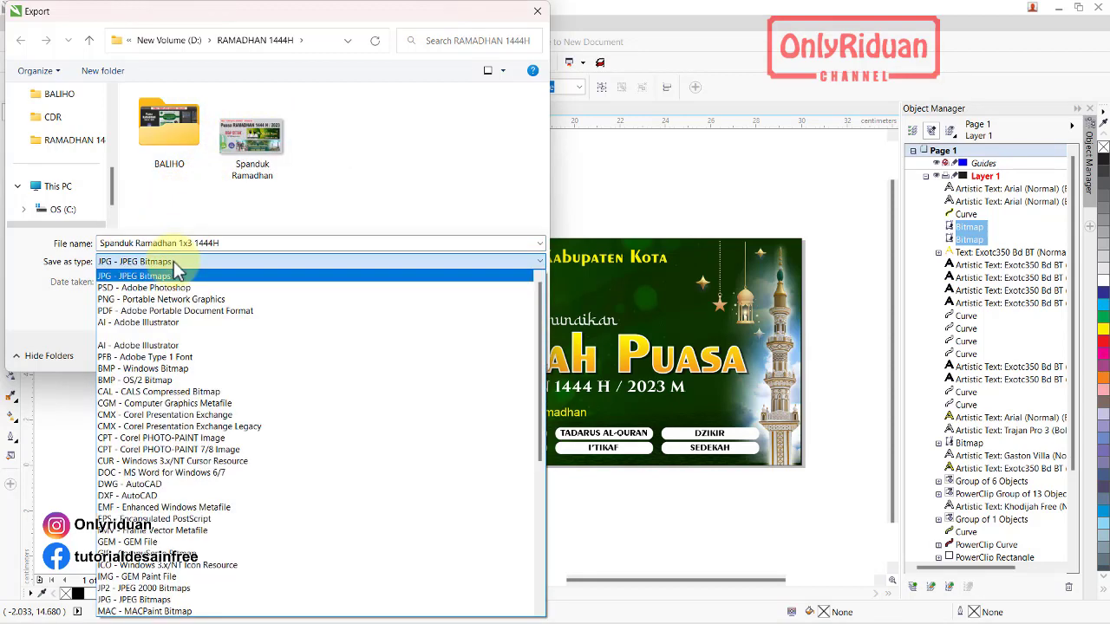
pyautogui.click(164, 299)
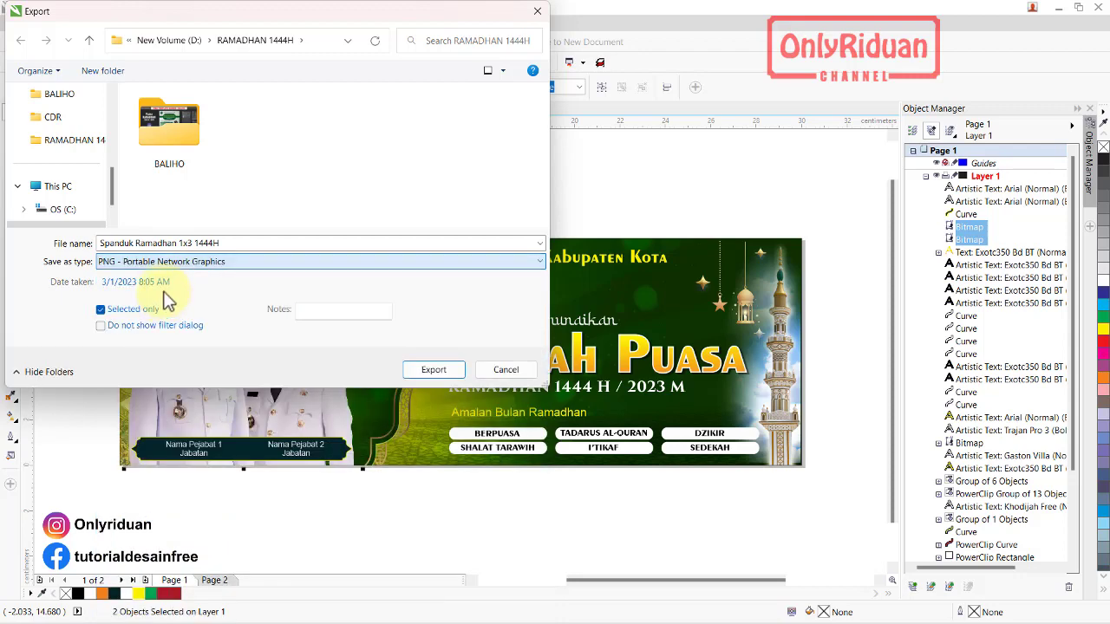
pyautogui.tripleClick(227, 243)
pyautogui.write('Foto Pejabat')
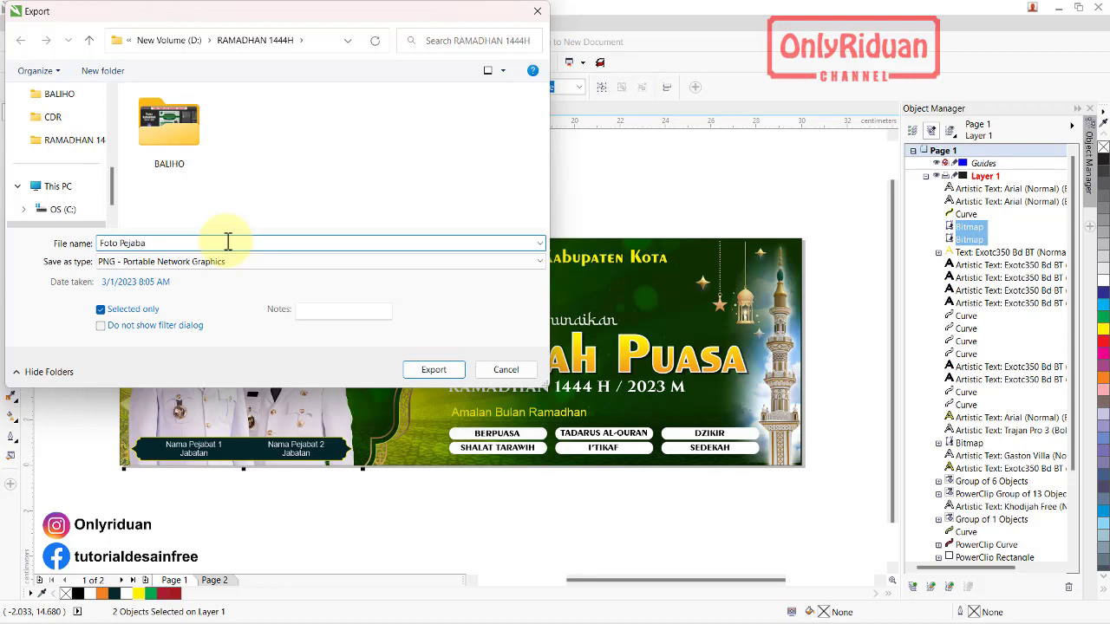
pyautogui.click(438, 371)
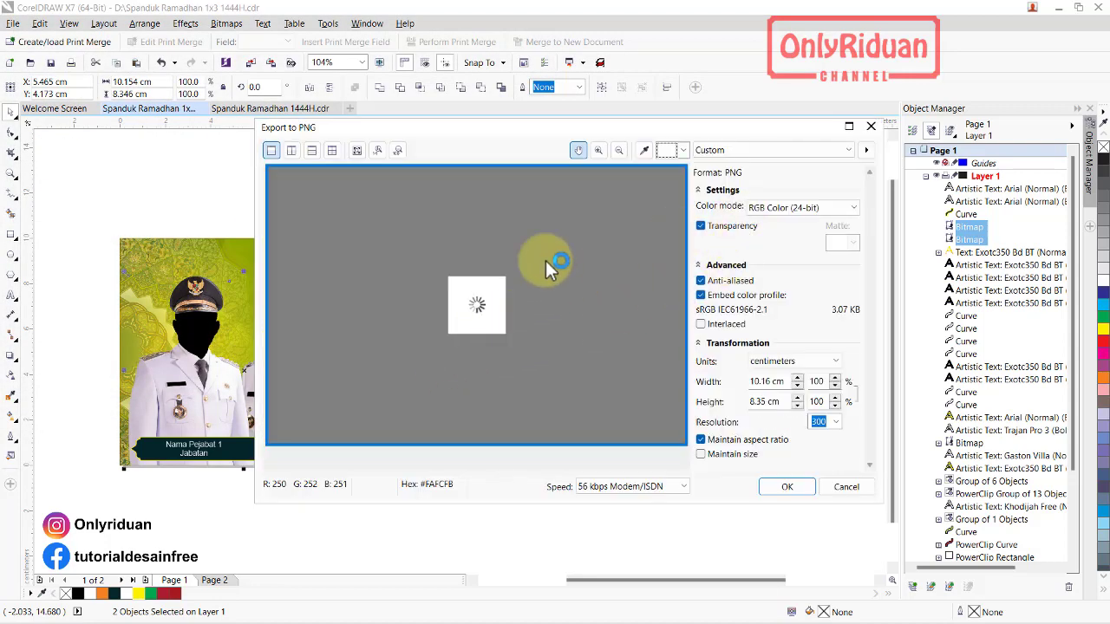
pyautogui.click(785, 487)
# Place the Foto Pejabat photo on the banner's left side and move its layer lower in the stack.
pyautogui.click(750, 607)
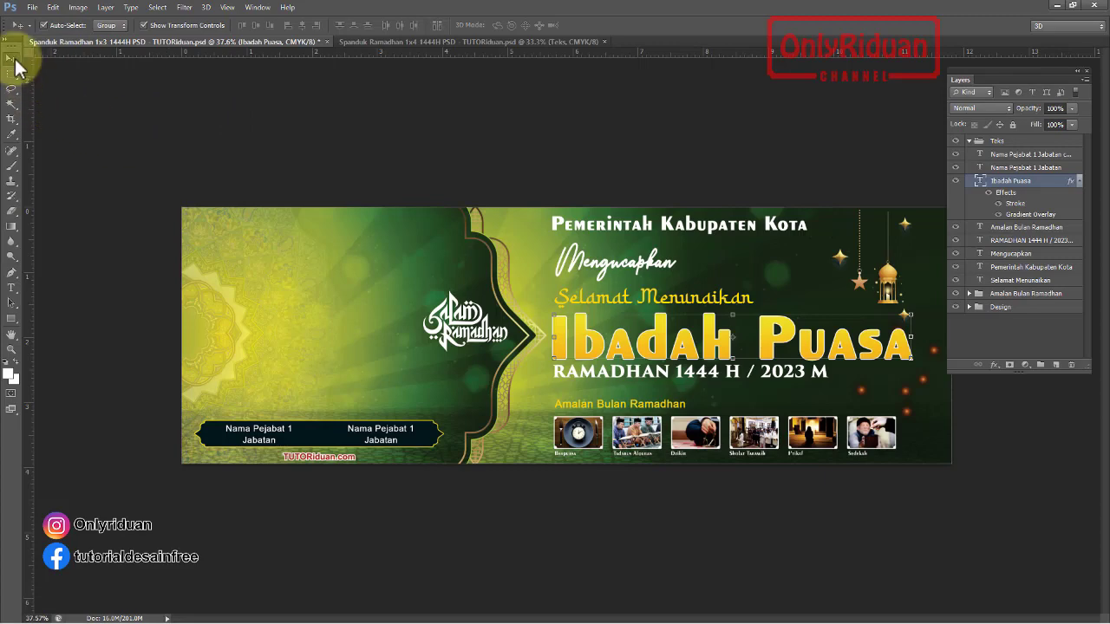
pyautogui.click(32, 7)
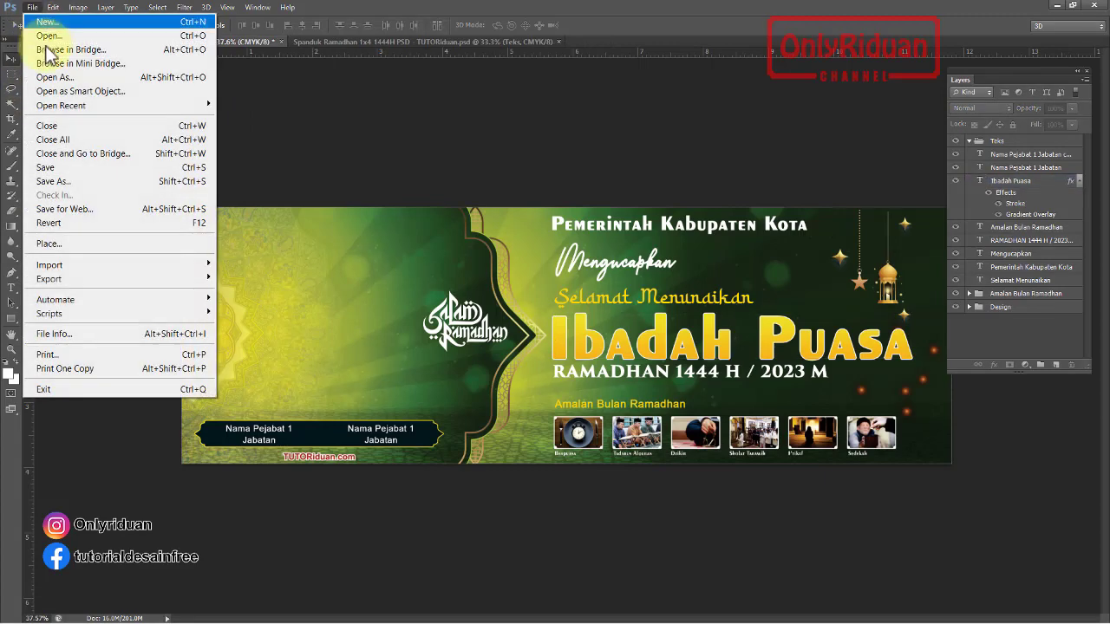
pyautogui.click(86, 242)
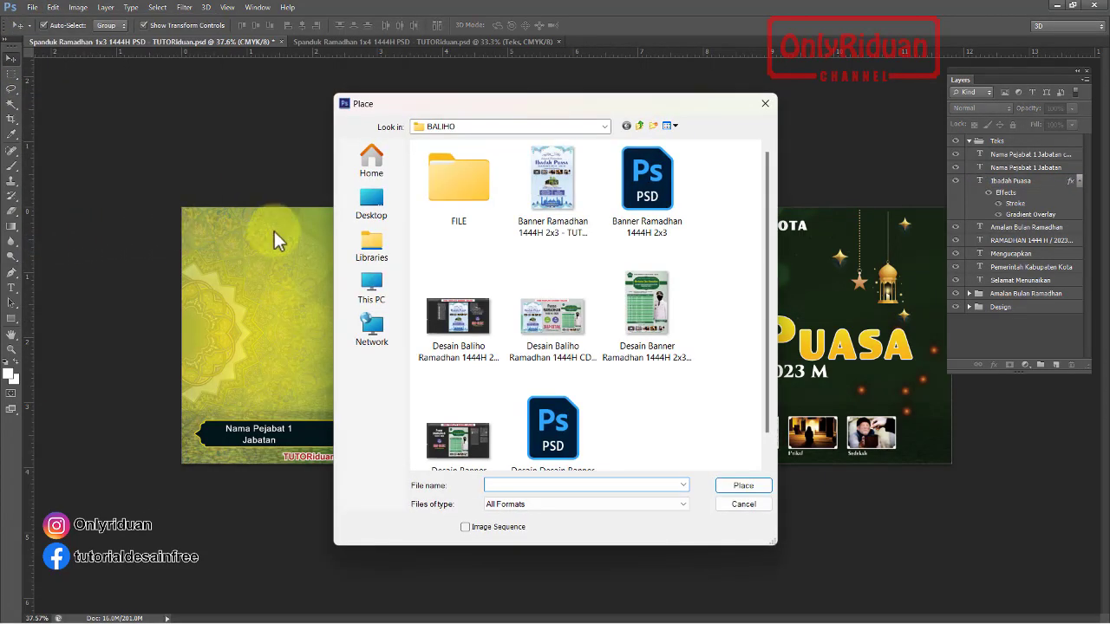
pyautogui.click(639, 126)
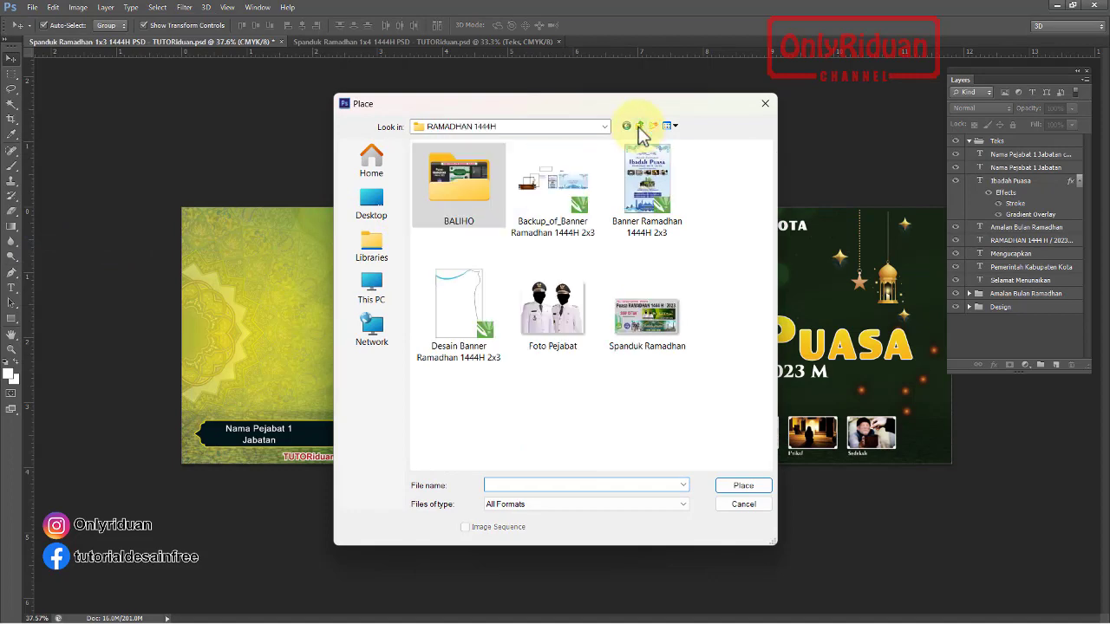
pyautogui.click(546, 312)
pyautogui.click(722, 484)
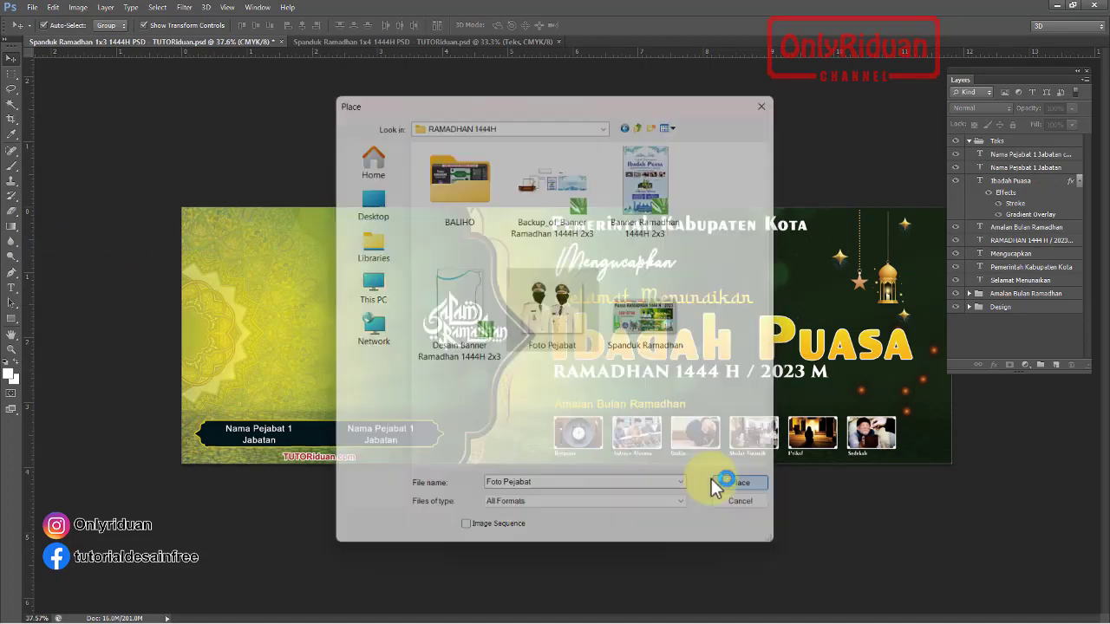
pyautogui.moveTo(561, 368)
pyautogui.mouseDown()
pyautogui.moveTo(318, 373)
pyautogui.moveTo(319, 389)
pyautogui.mouseUp()
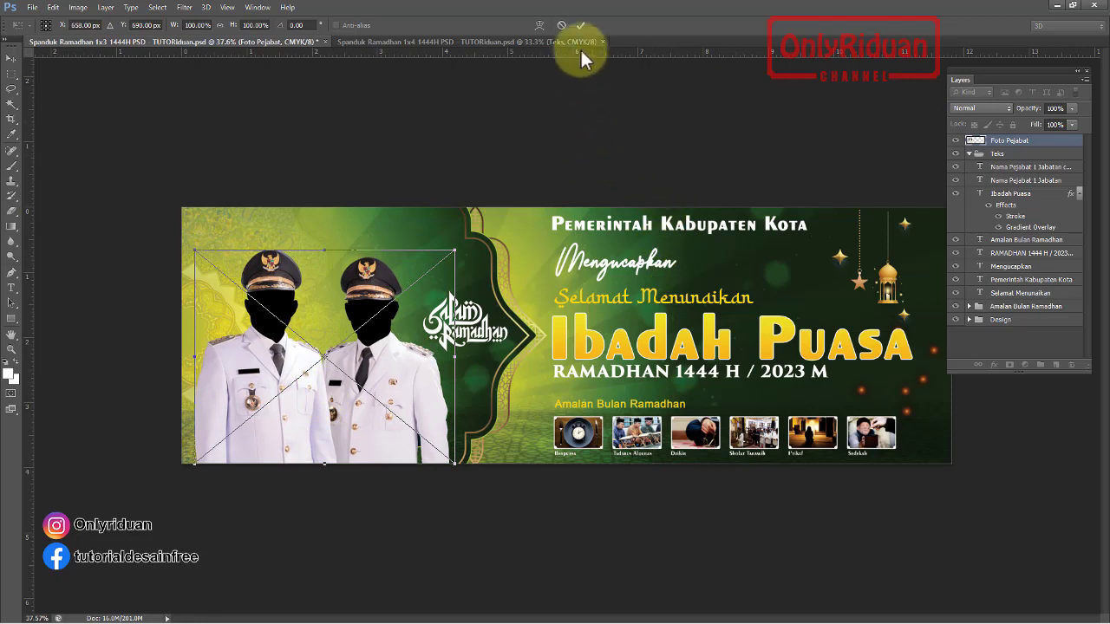
pyautogui.click(580, 25)
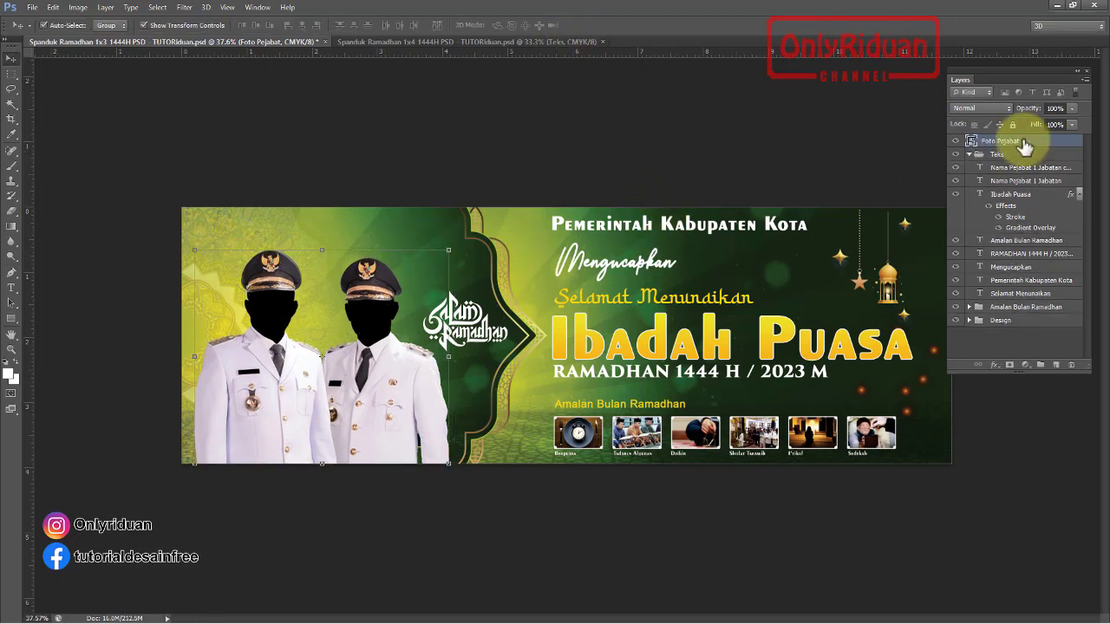
pyautogui.moveTo(1025, 148); pyautogui.dragTo(1024, 311)
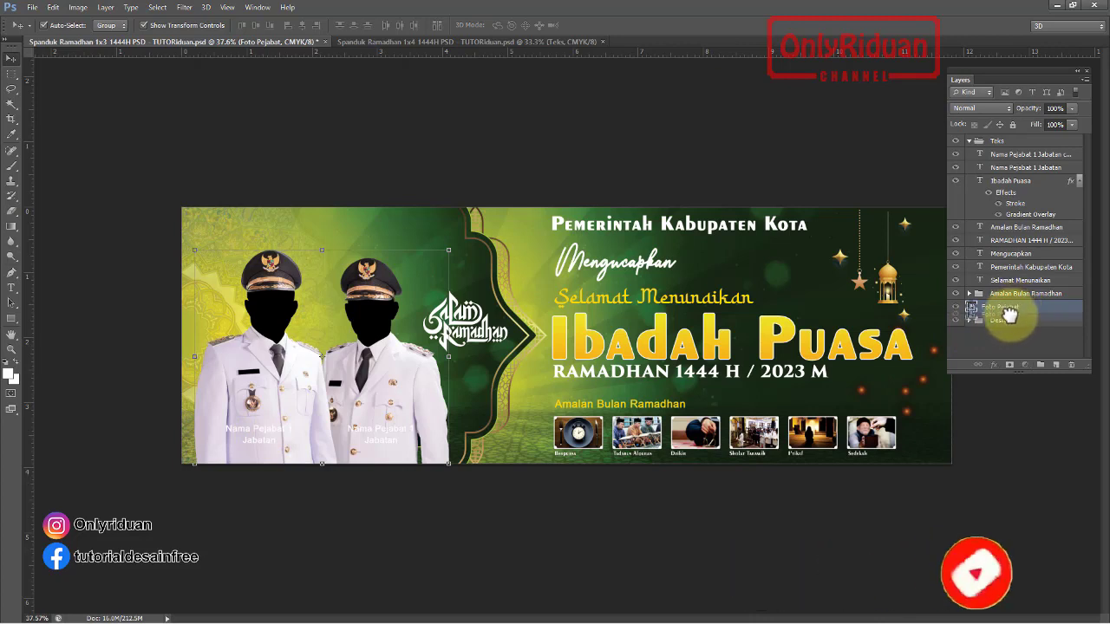
# Move the Foto Pejabat layer into the Design group, just above Layer-3.
pyautogui.press('Delete')
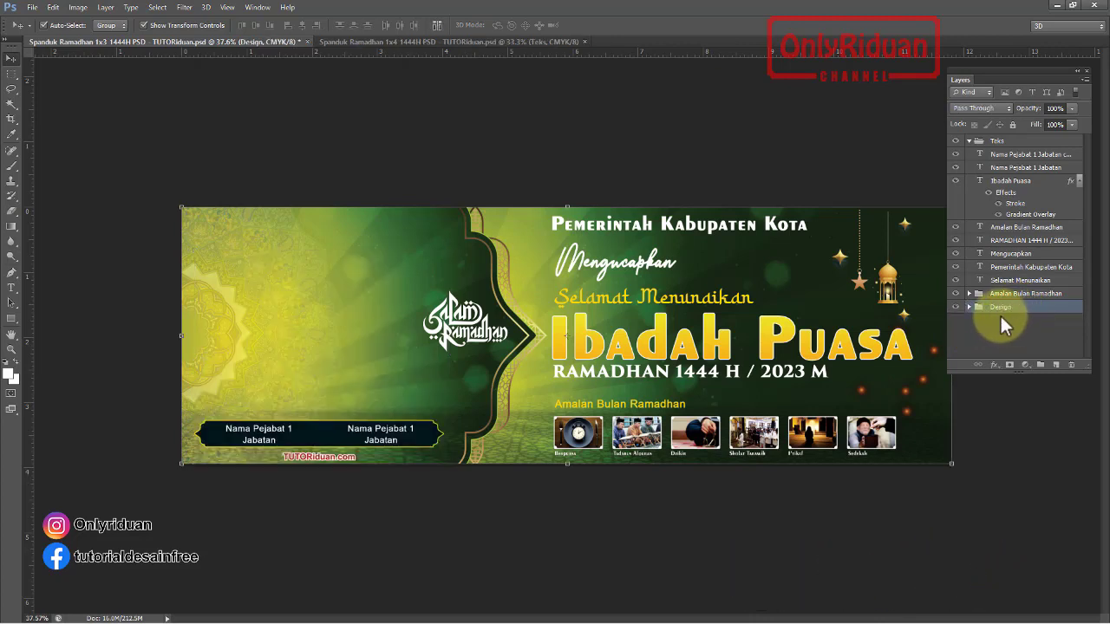
pyautogui.click(970, 308)
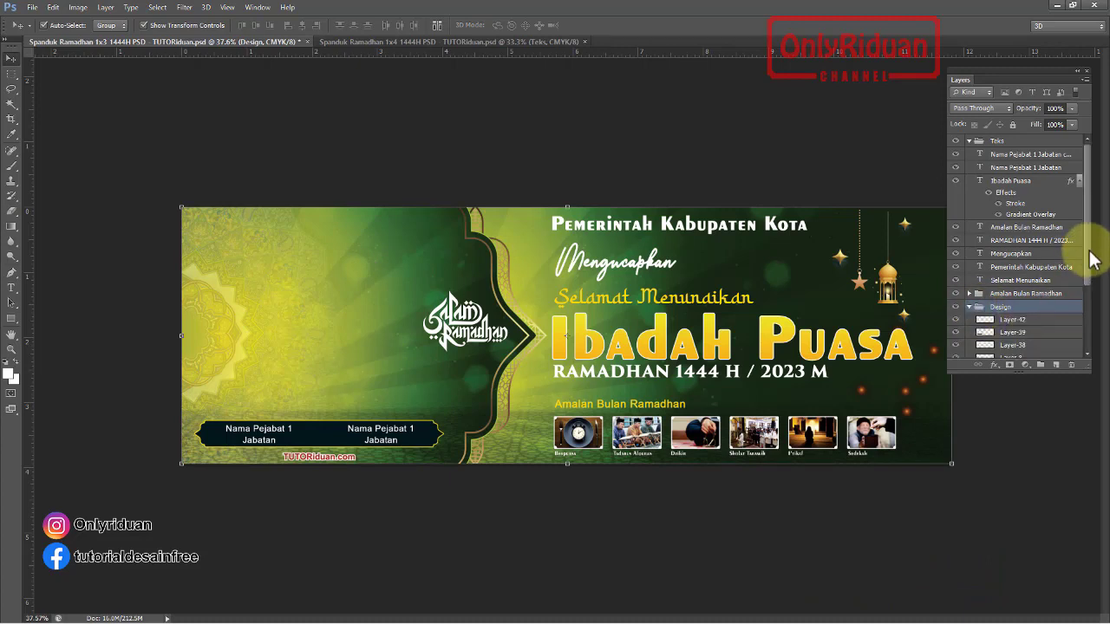
pyautogui.moveTo(1088, 248); pyautogui.dragTo(1087, 341)
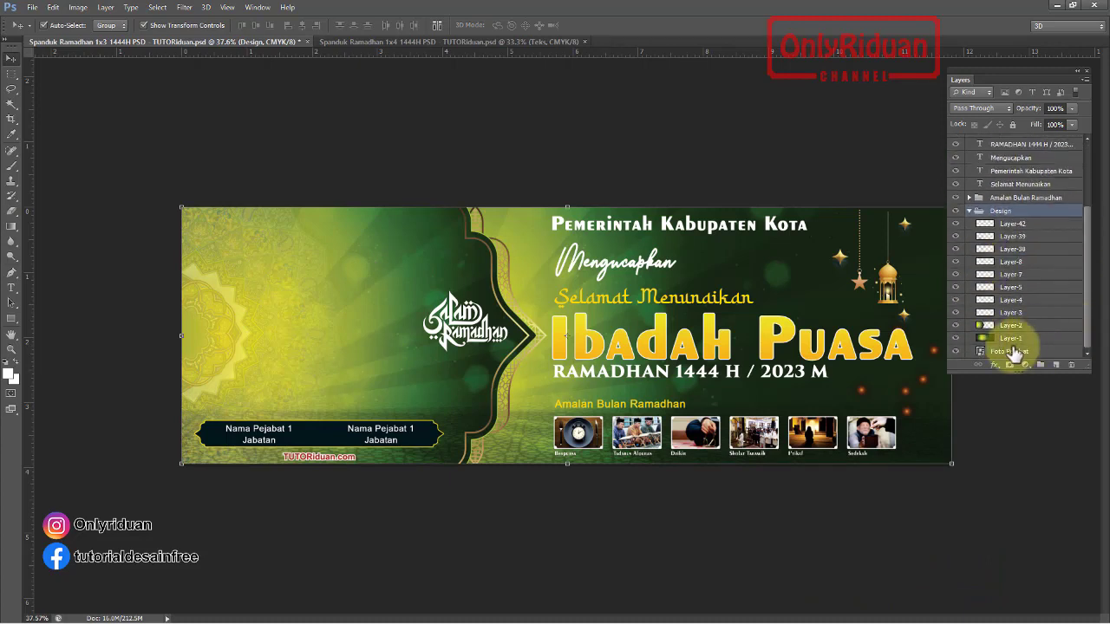
pyautogui.moveTo(1011, 357); pyautogui.dragTo(1009, 326)
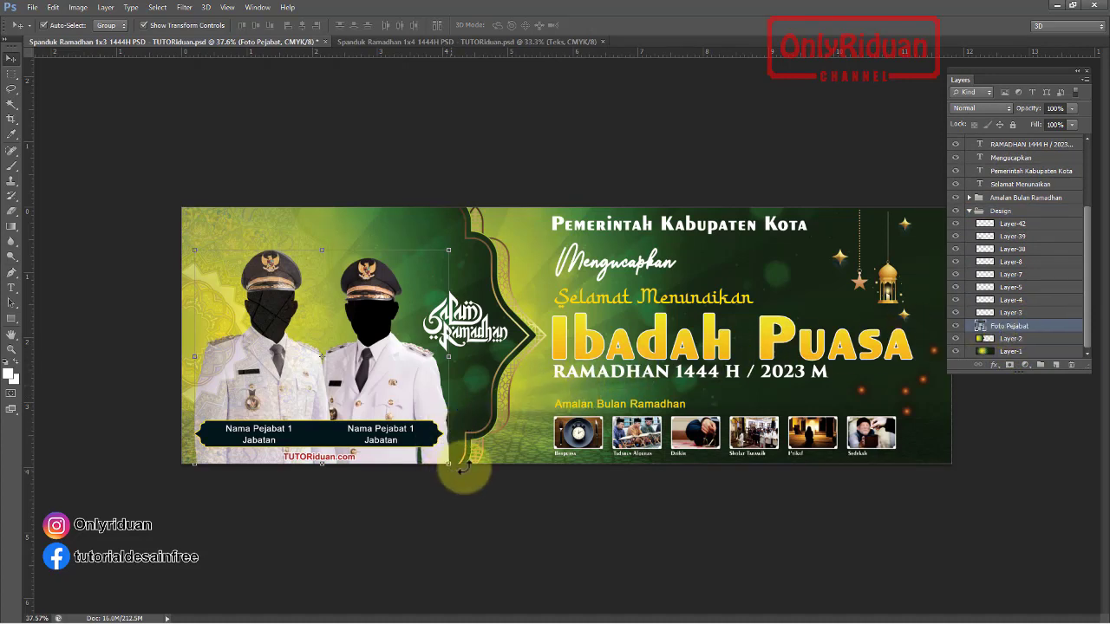
pyautogui.moveTo(1009, 326); pyautogui.dragTo(1013, 310)
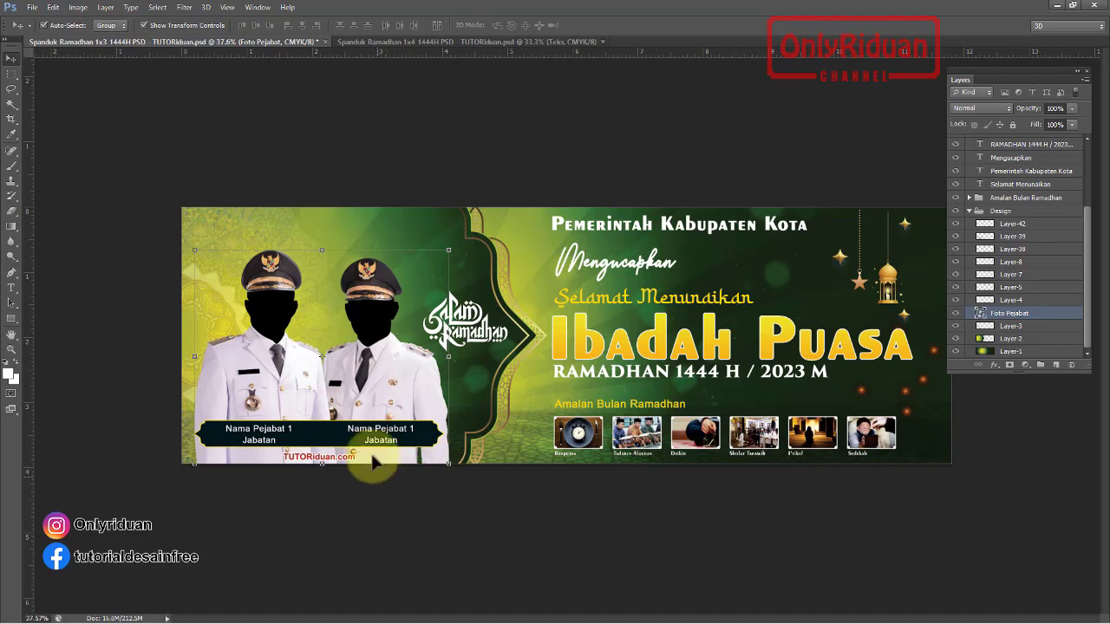
pyautogui.click(149, 130)
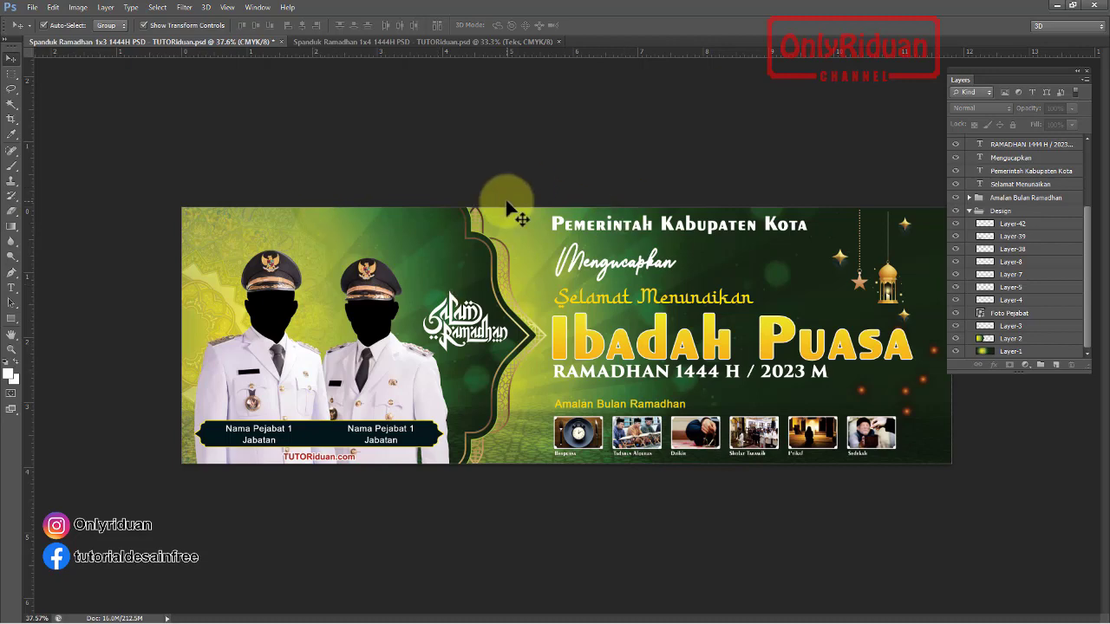
# Switch to the Spanduk Ramadhan 1x4 1444H document and clear the layer selection.
pyautogui.click(428, 45)
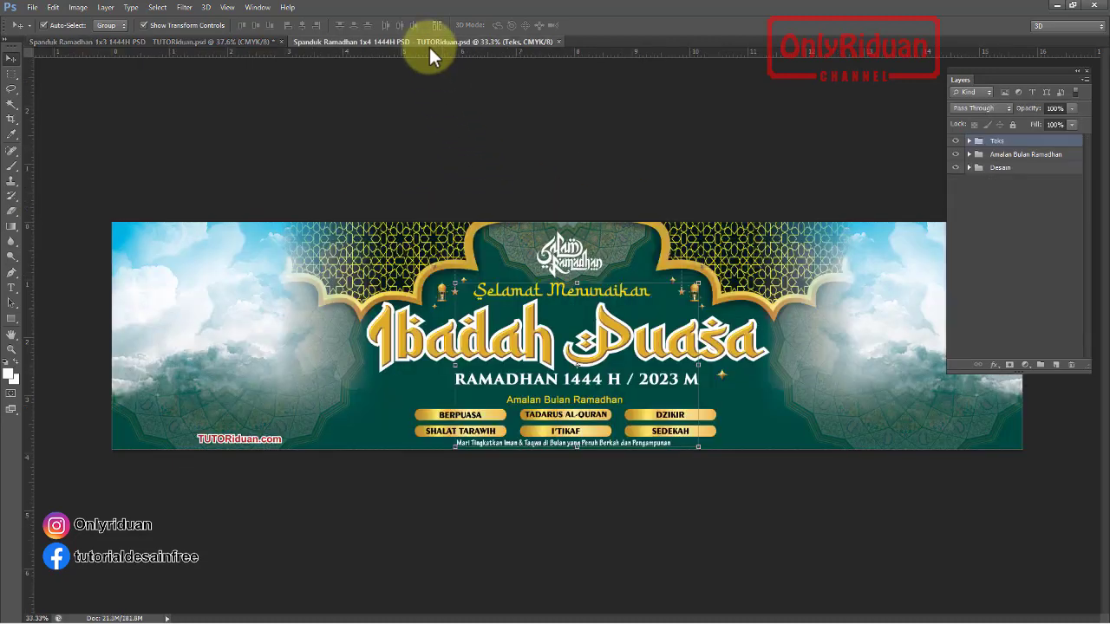
pyautogui.click(543, 512)
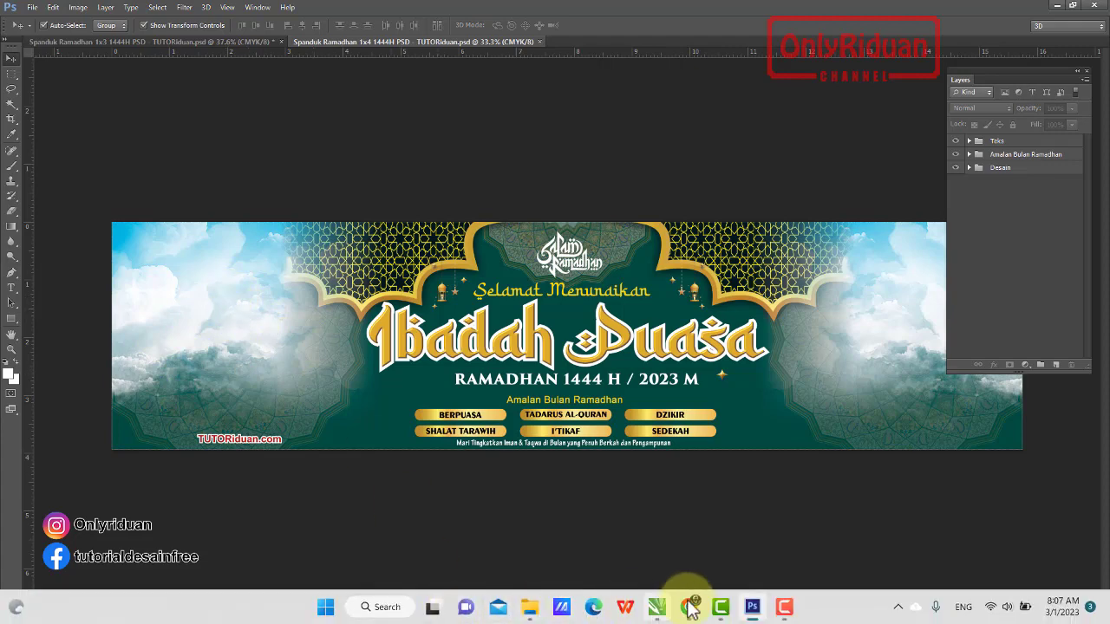
# Export both mosque image pieces from CorelDRAW as a PNG named Masjid.
pyautogui.moveTo(688, 607)
pyautogui.click(688, 551)
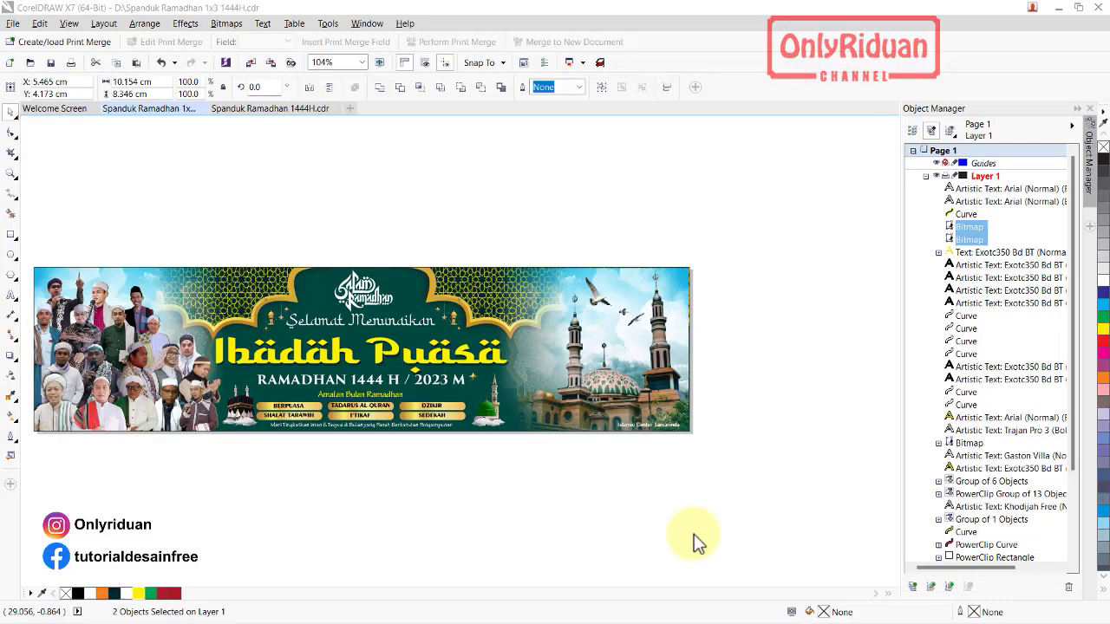
pyautogui.click(630, 401)
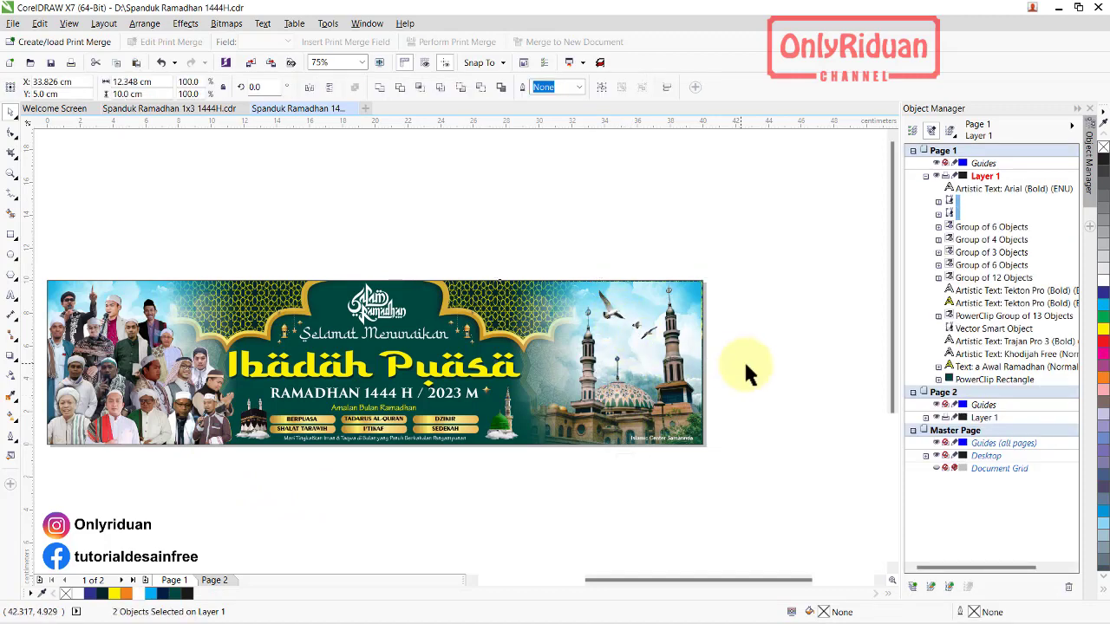
pyautogui.moveTo(746, 366); pyautogui.dragTo(520, 236)
pyautogui.keyDown('shift'); pyautogui.click(590, 363); pyautogui.keyUp('shift')
pyautogui.click(13, 23)
pyautogui.click(45, 247)
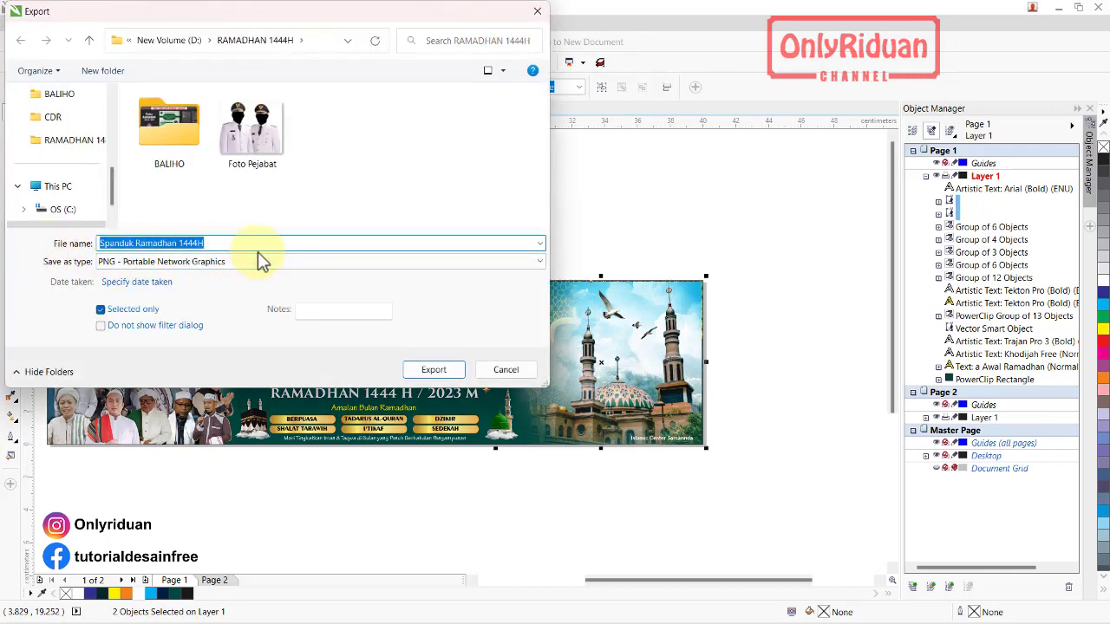
pyautogui.write('Masjid')
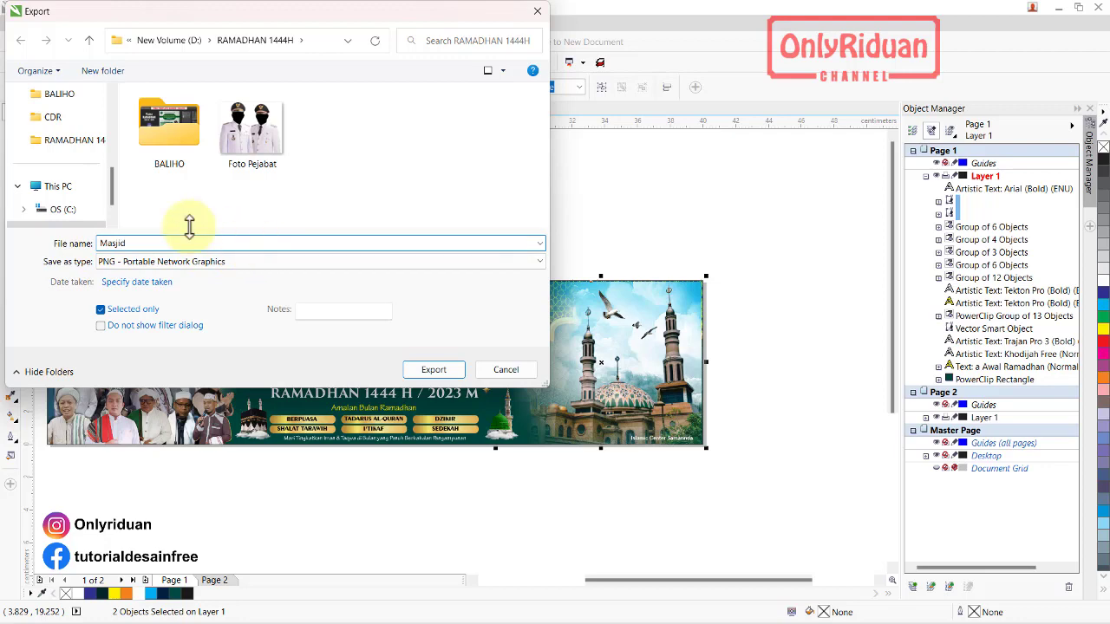
pyautogui.click(425, 369)
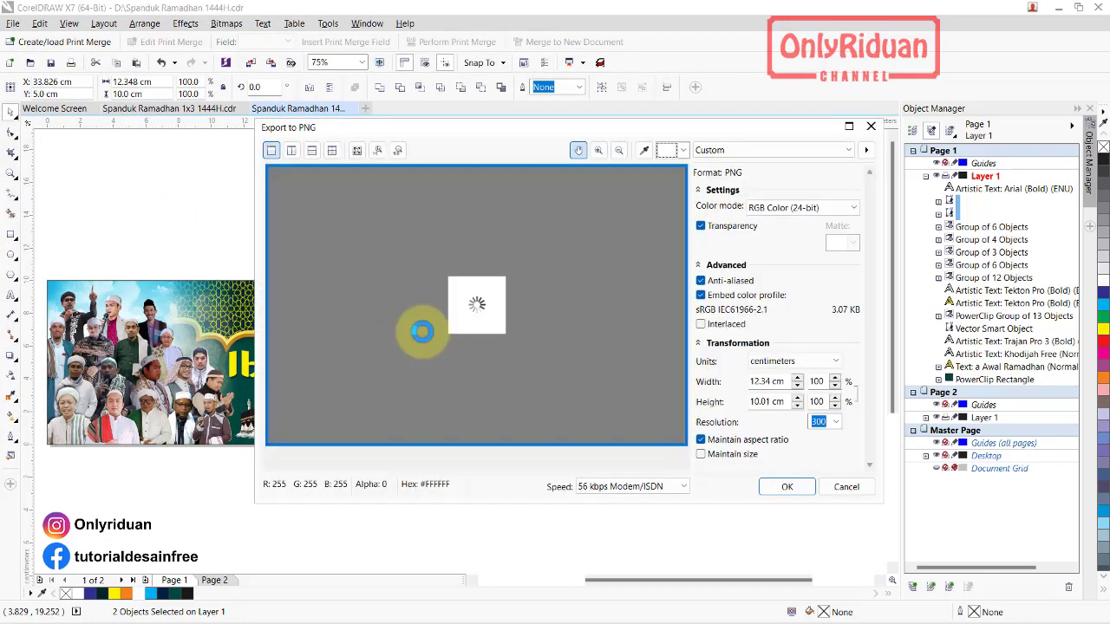
pyautogui.click(785, 486)
# Inside the banner's PowerClip, export the preachers' photo group as a transparent PNG.
pyautogui.rightClick(124, 365)
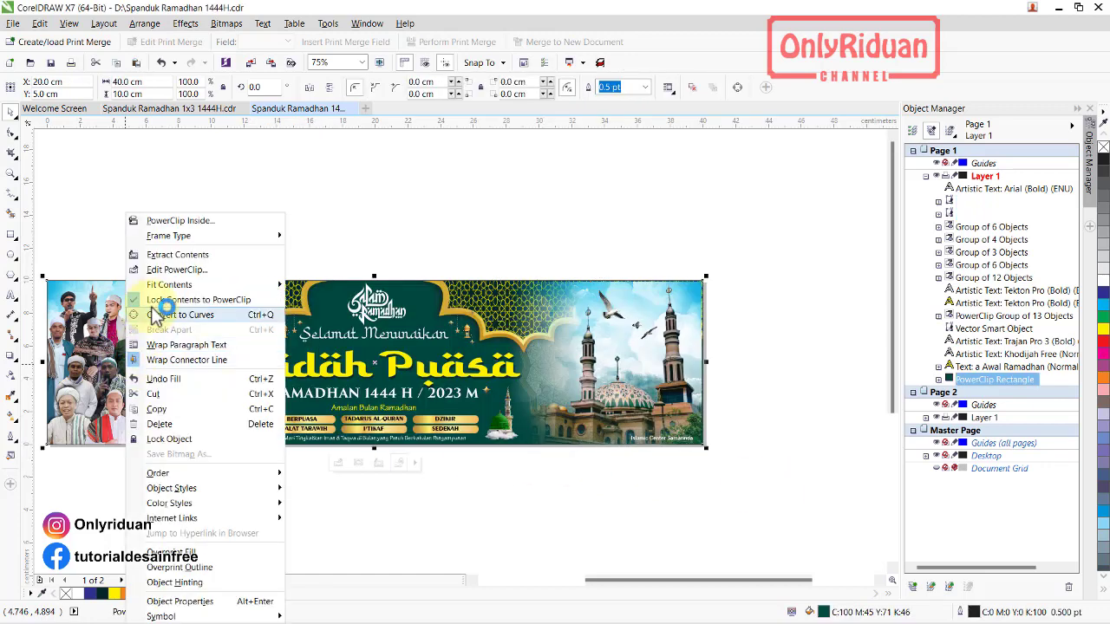
pyautogui.click(163, 270)
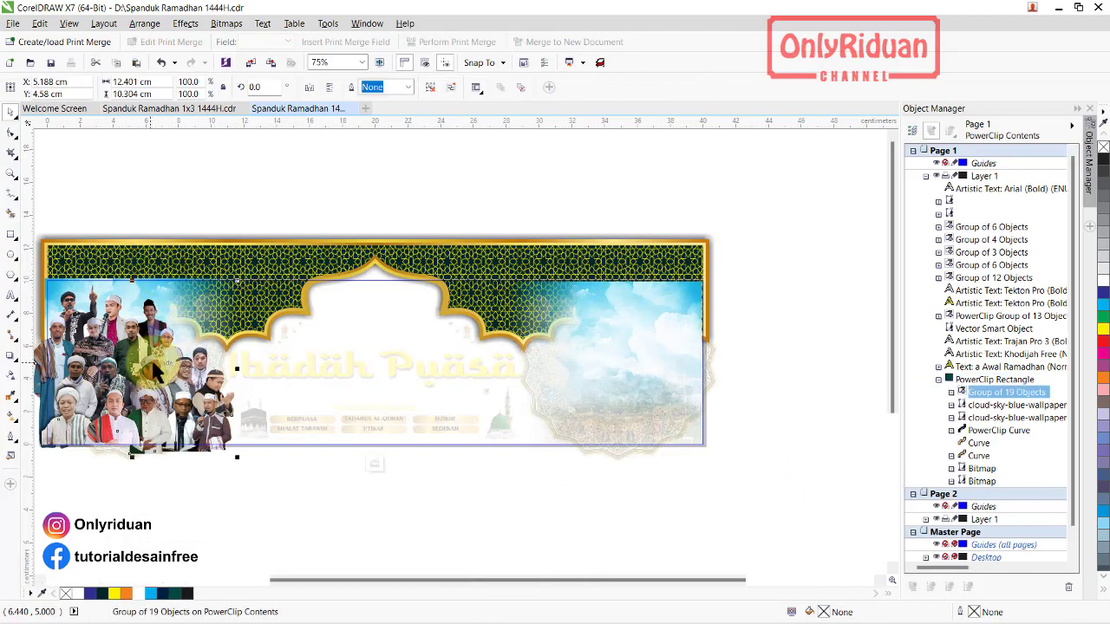
pyautogui.click(13, 24)
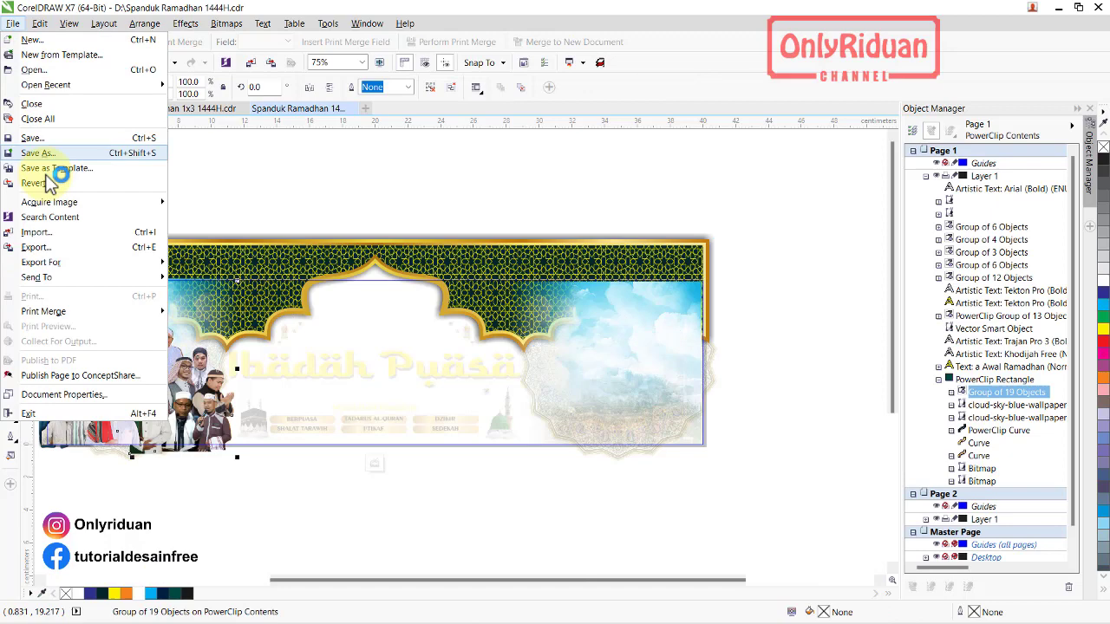
pyautogui.click(35, 248)
pyautogui.press('Return')
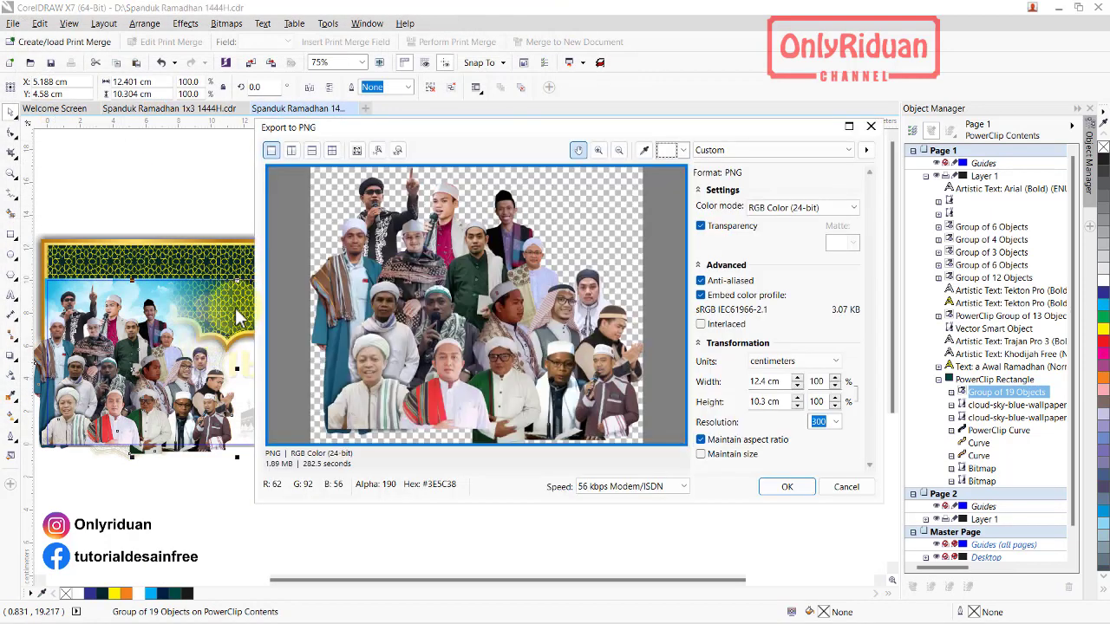
pyautogui.click(785, 487)
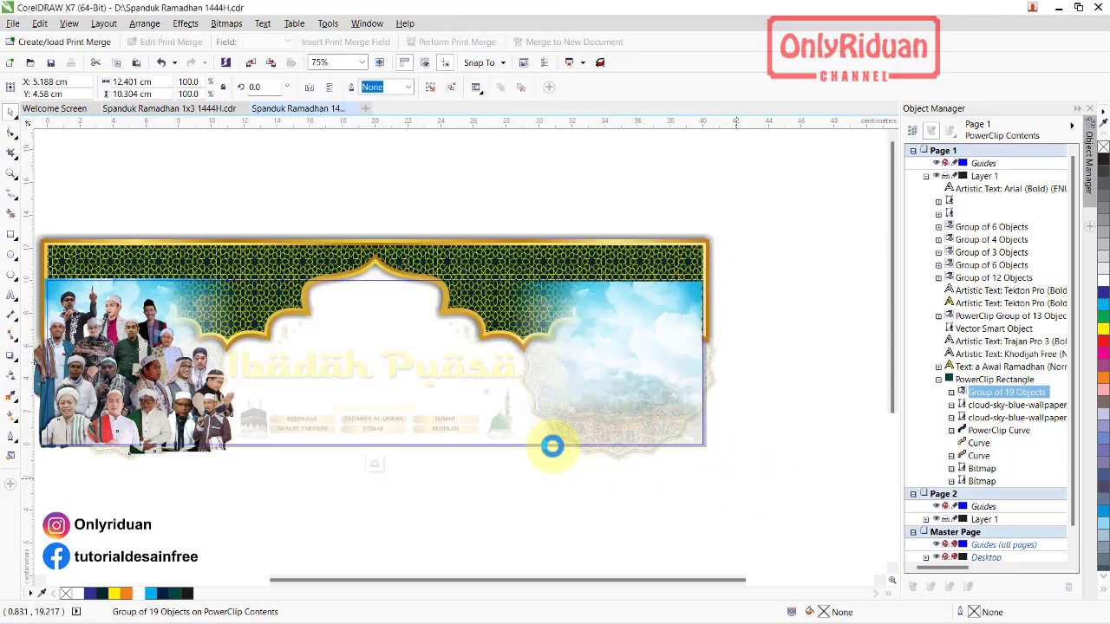
# Finish editing the PowerClip contents and return to Photoshop.
pyautogui.rightClick(141, 368)
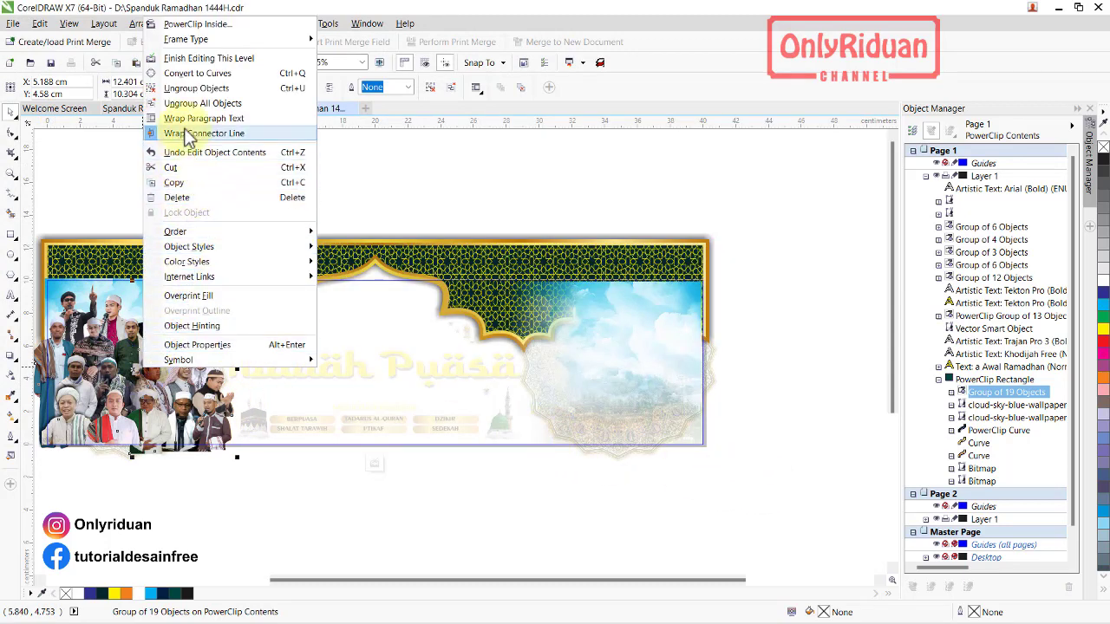
pyautogui.click(184, 61)
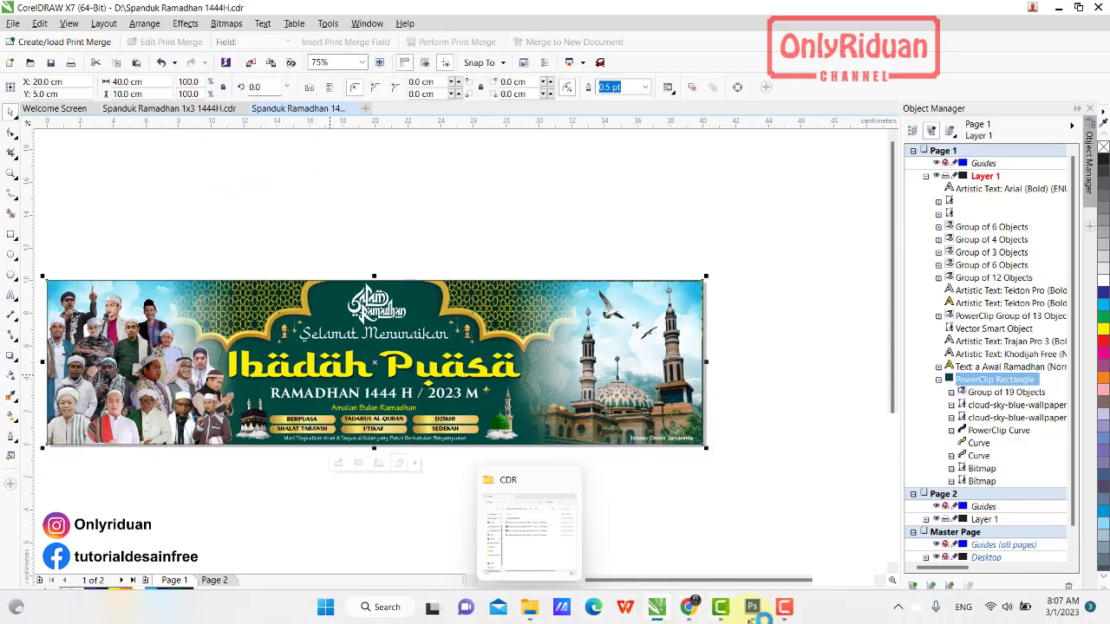
pyautogui.click(753, 608)
# Place the Masjid mosque image on the right side of the 1x4 banner.
pyautogui.click(32, 7)
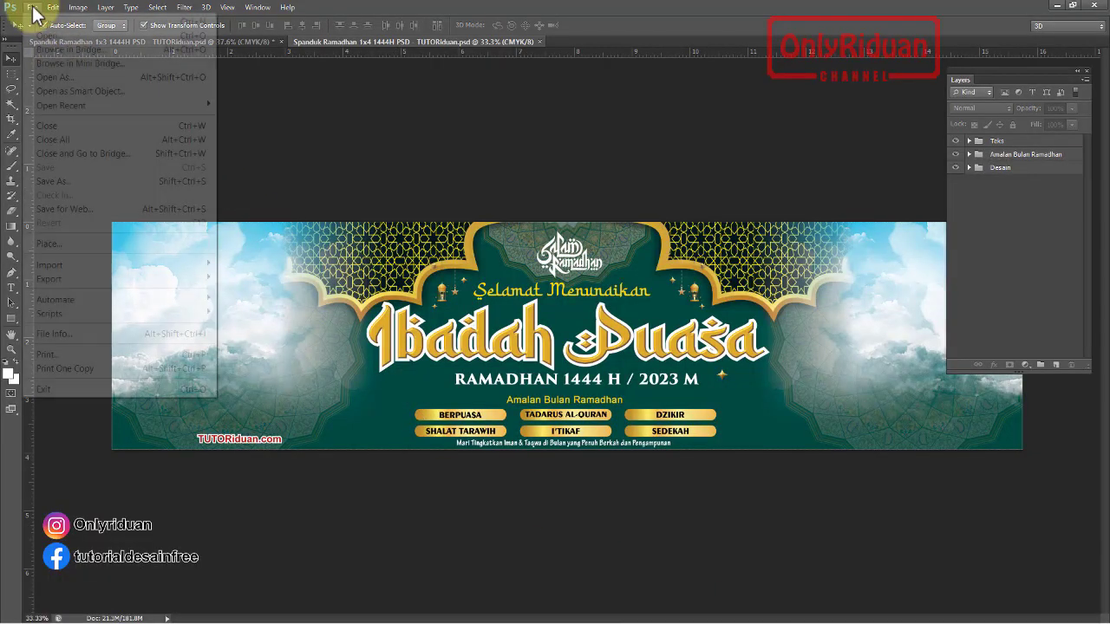
pyautogui.click(71, 243)
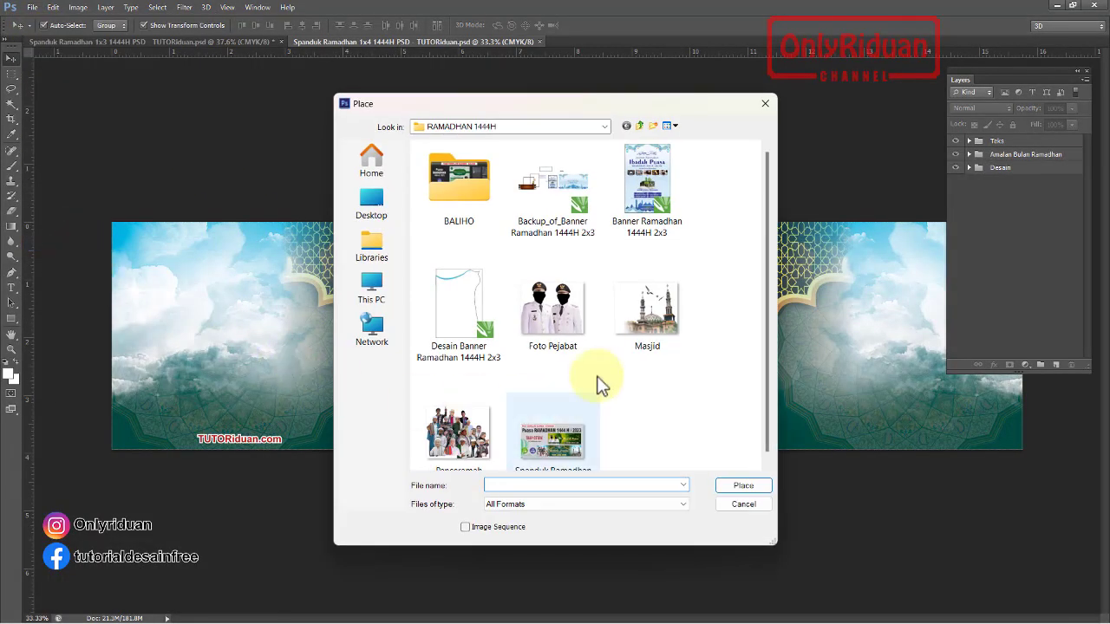
pyautogui.click(655, 319)
pyautogui.click(733, 486)
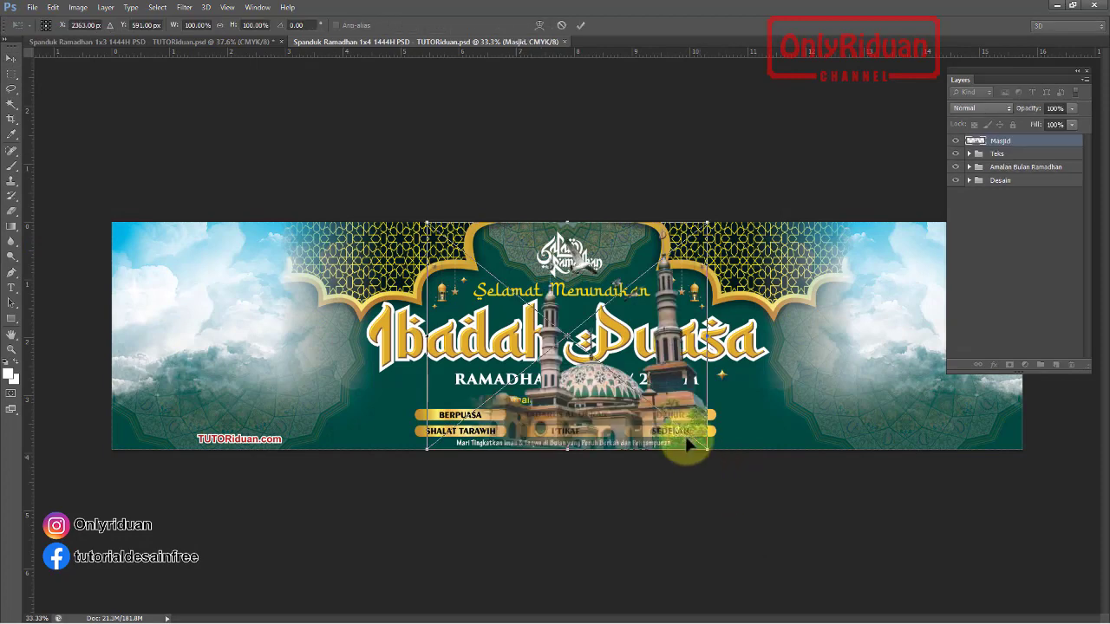
pyautogui.moveTo(598, 410); pyautogui.dragTo(912, 406)
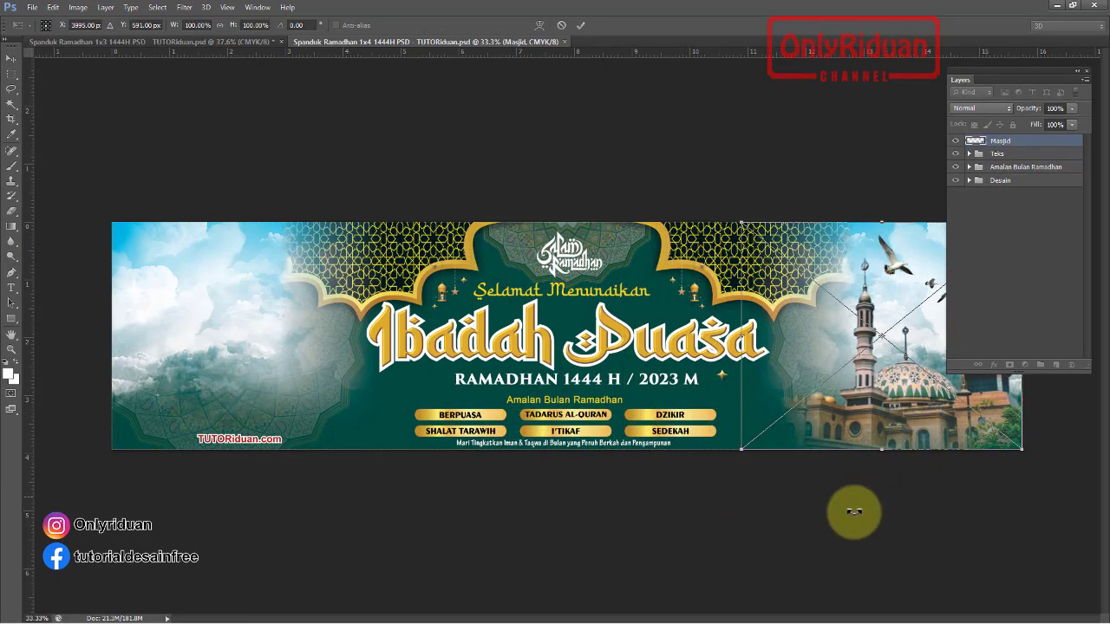
pyautogui.click(580, 26)
# Place the Penceramah preachers photo on the left side of the banner.
pyautogui.click(31, 7)
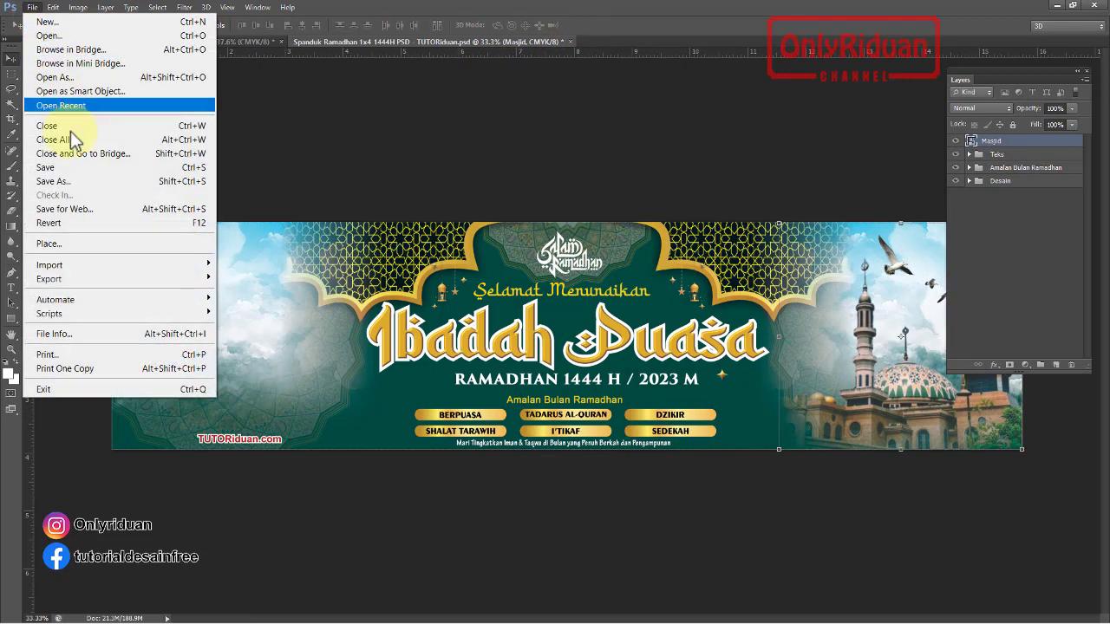
pyautogui.click(69, 243)
pyautogui.click(457, 425)
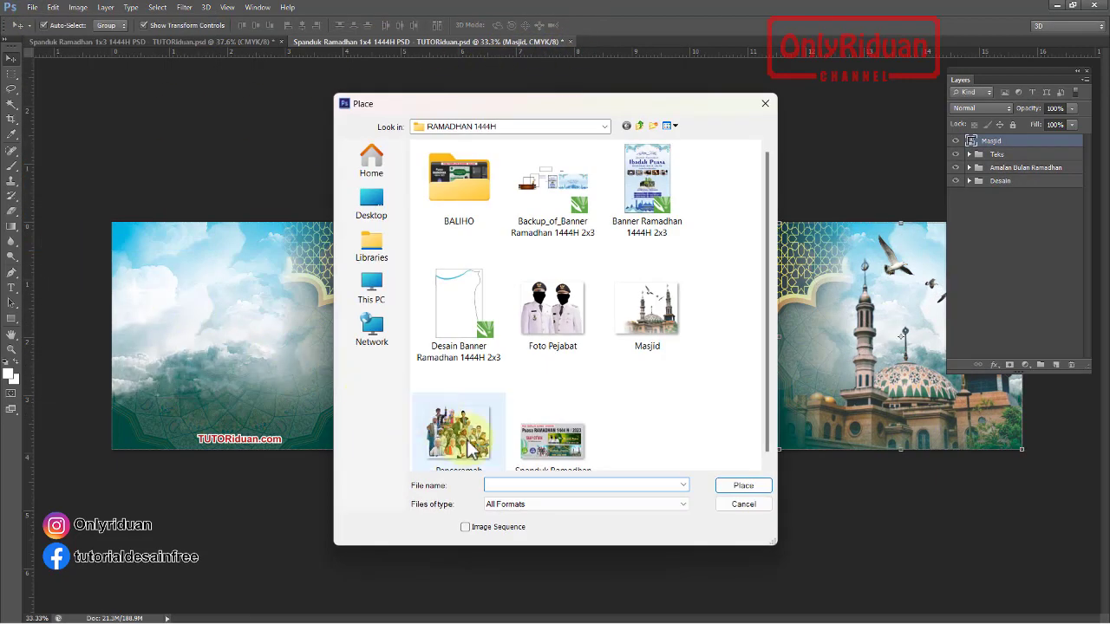
pyautogui.click(724, 486)
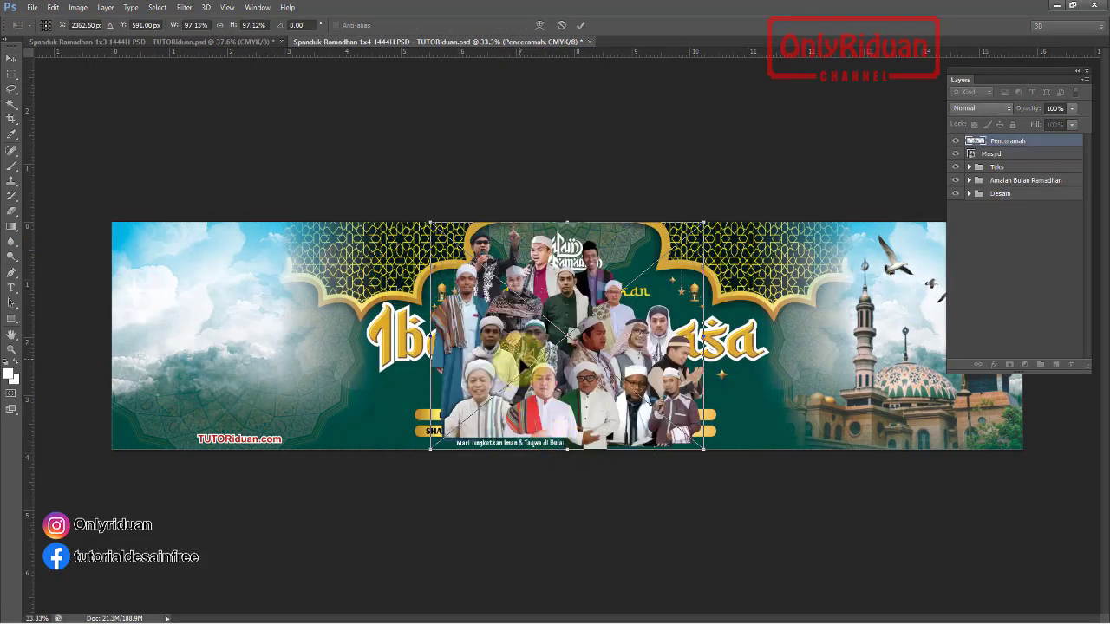
pyautogui.moveTo(438, 356)
pyautogui.mouseDown()
pyautogui.moveTo(293, 347)
pyautogui.moveTo(156, 362)
pyautogui.mouseUp()
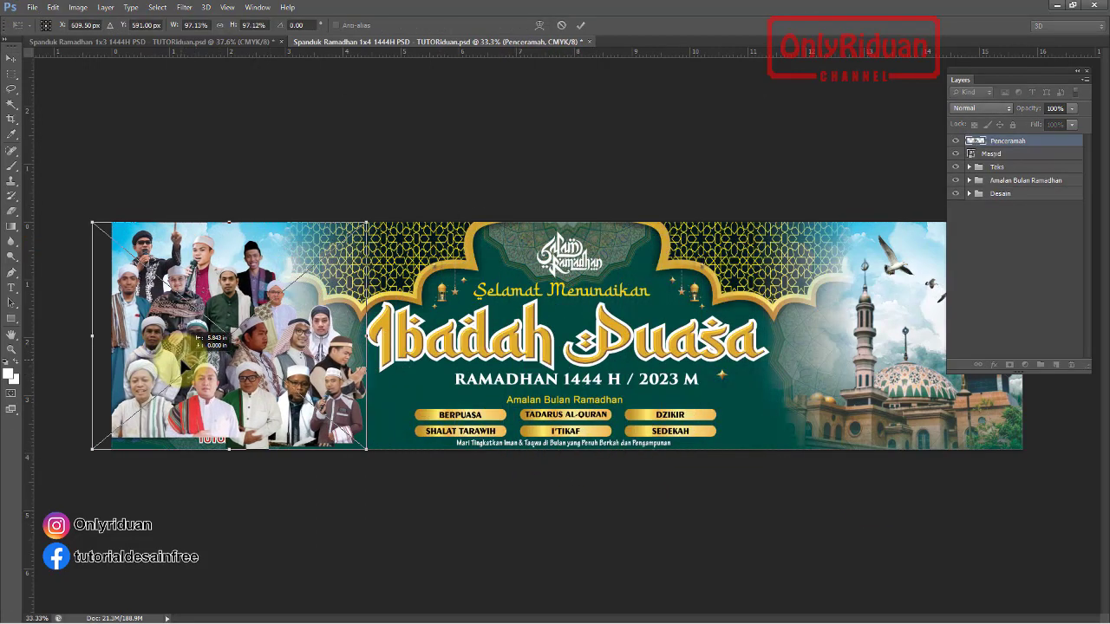
pyautogui.press('Return')
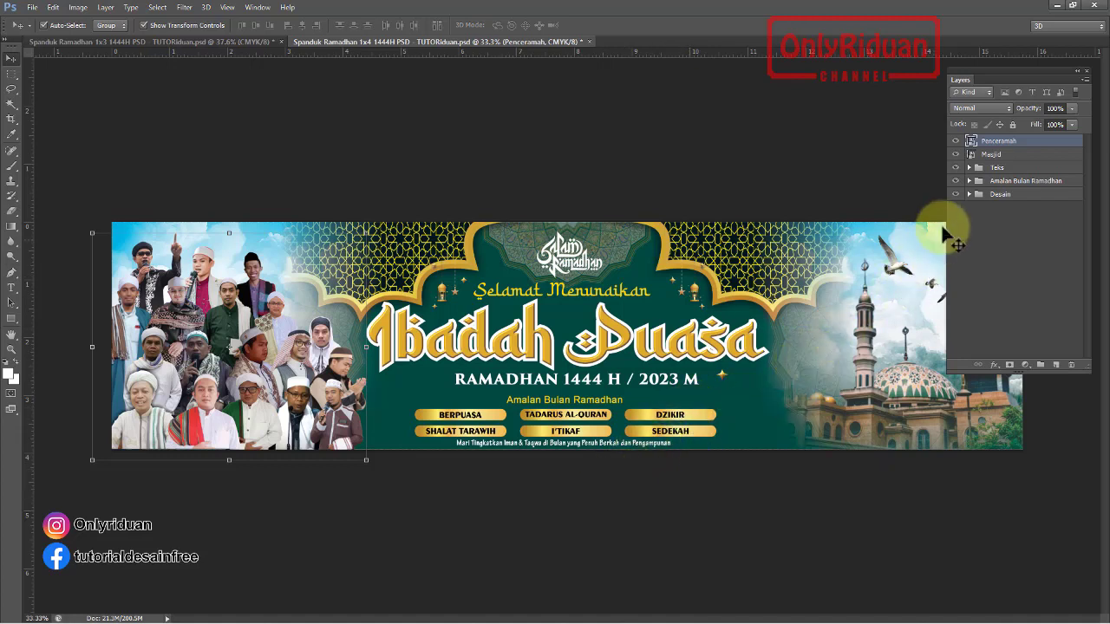
# Move the Penceramah and Masjid layers into the Desain group above Layer-3, then switch to the 1x3 banner.
pyautogui.click(993, 154)
pyautogui.moveTo(994, 149); pyautogui.dragTo(1000, 196)
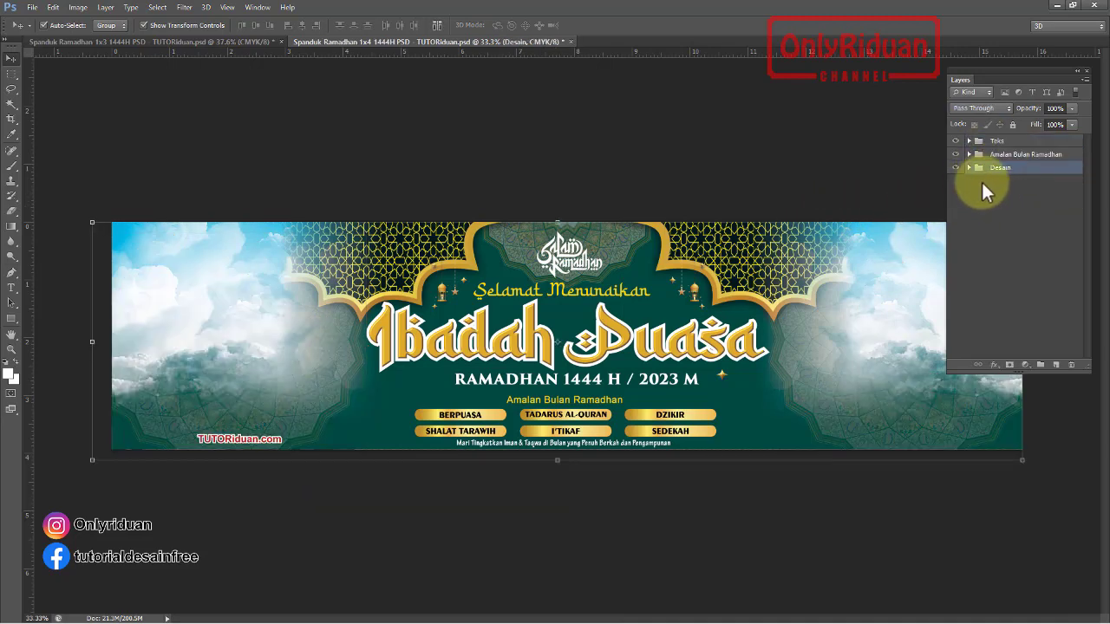
pyautogui.click(969, 168)
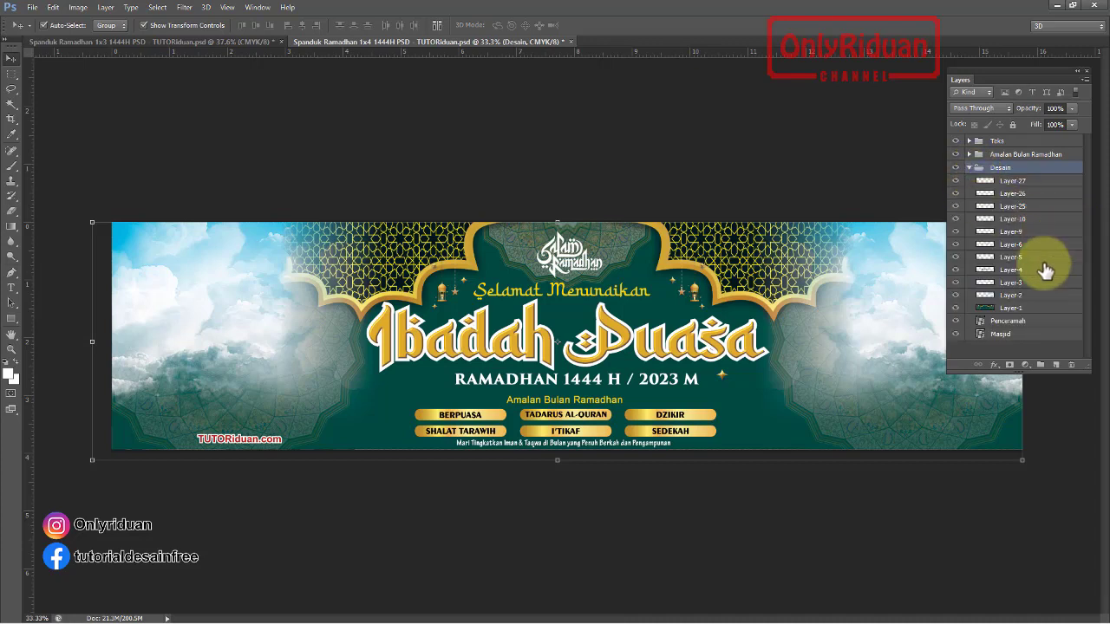
pyautogui.click(1013, 321)
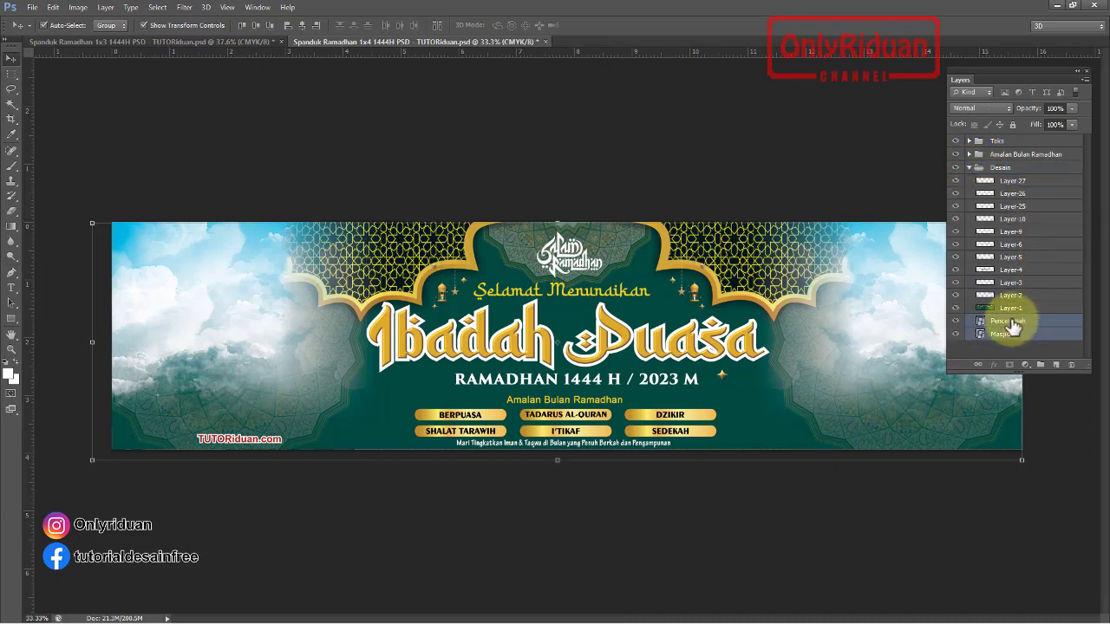
pyautogui.moveTo(1013, 326); pyautogui.dragTo(1006, 277)
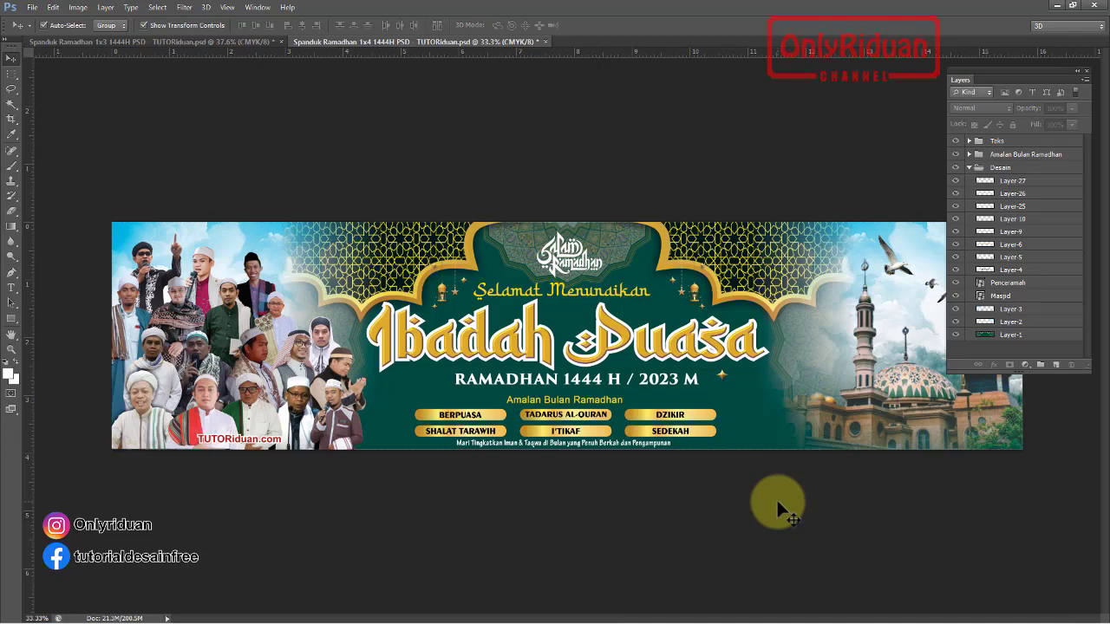
pyautogui.hotkey('ctrl', 'Tab')
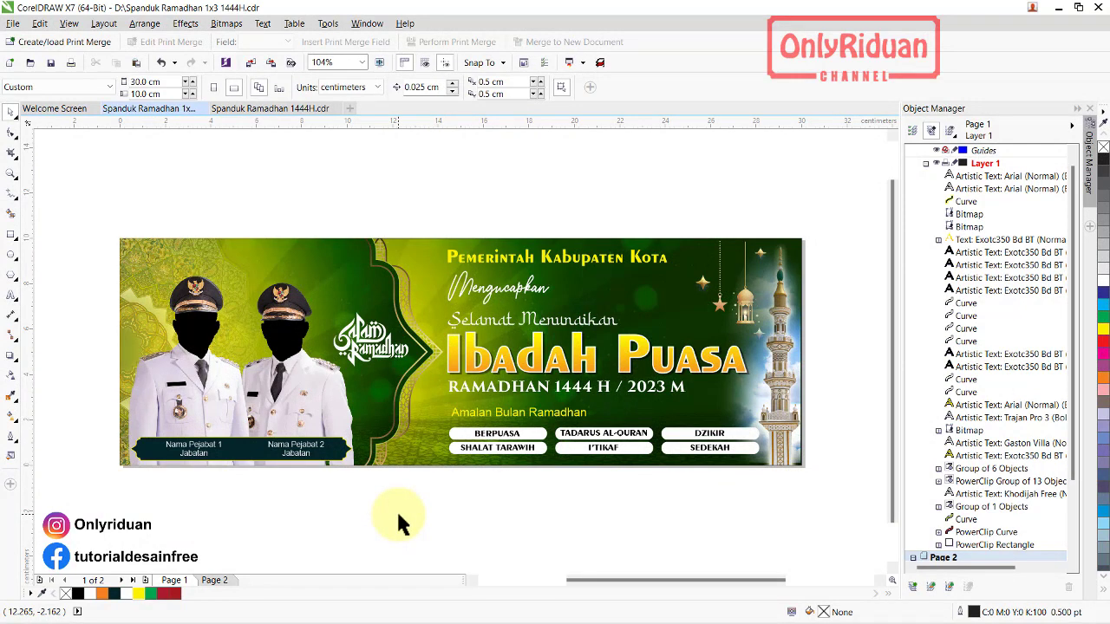
# Select all 1x3 banner objects and set up a JPG export named 'Spanduk 1x3M 1 Lembar MA' in CETAK.
pyautogui.moveTo(822, 515); pyautogui.dragTo(76, 174)
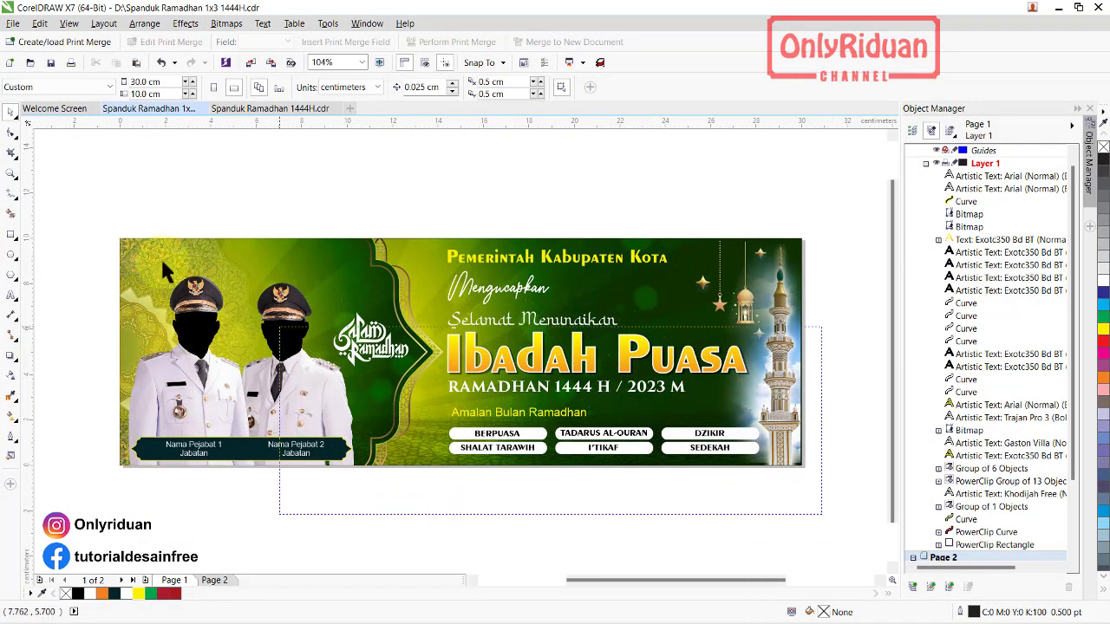
pyautogui.click(13, 23)
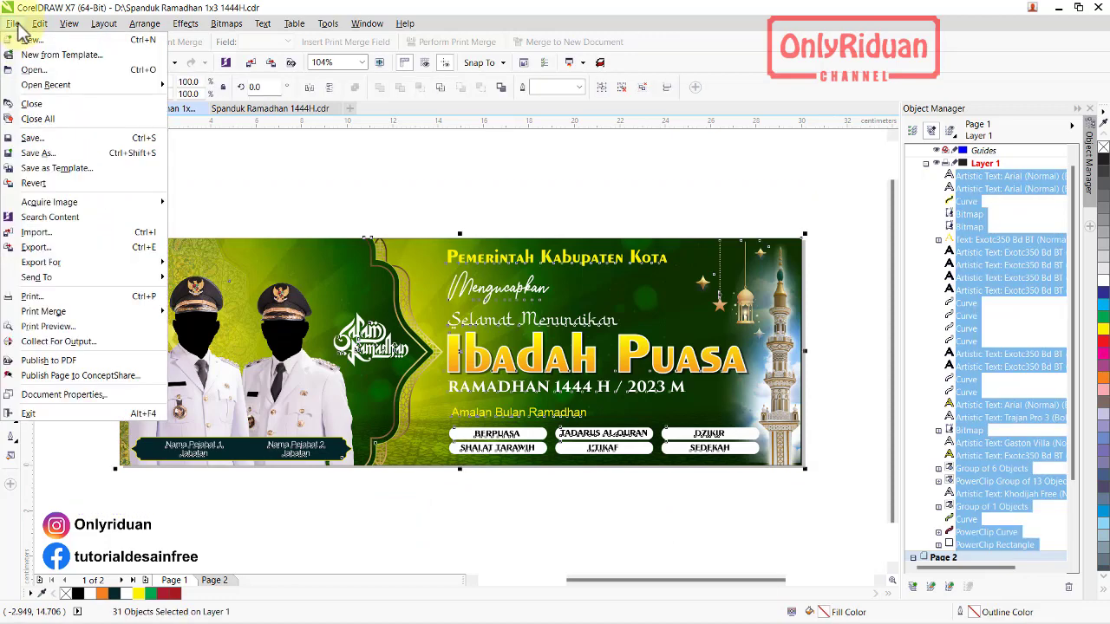
pyautogui.click(39, 247)
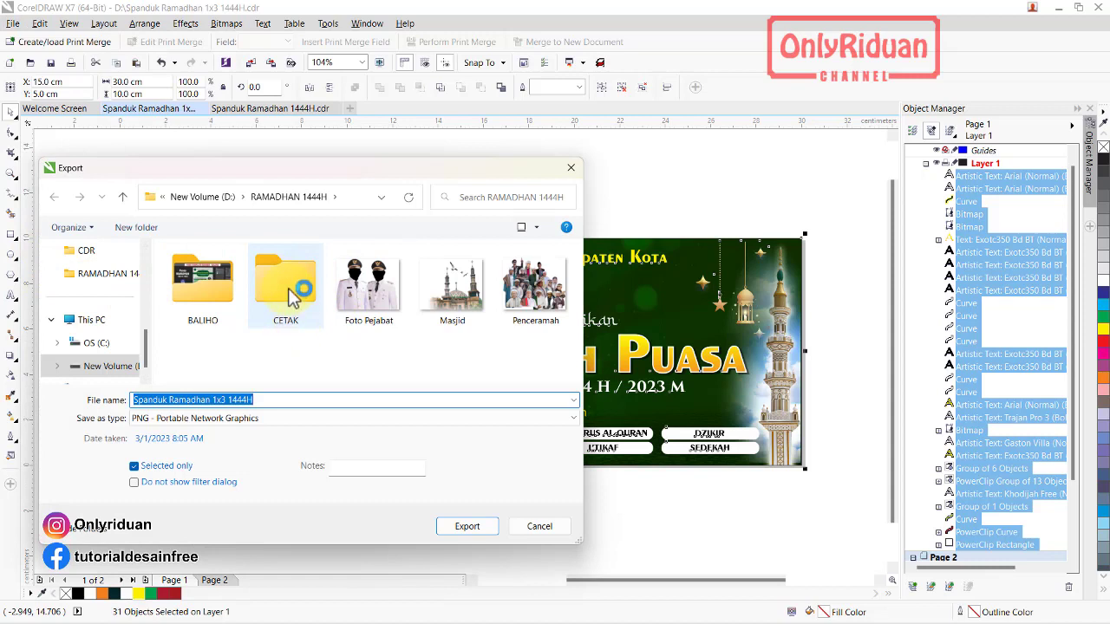
pyautogui.doubleClick(299, 291)
pyautogui.click(277, 400)
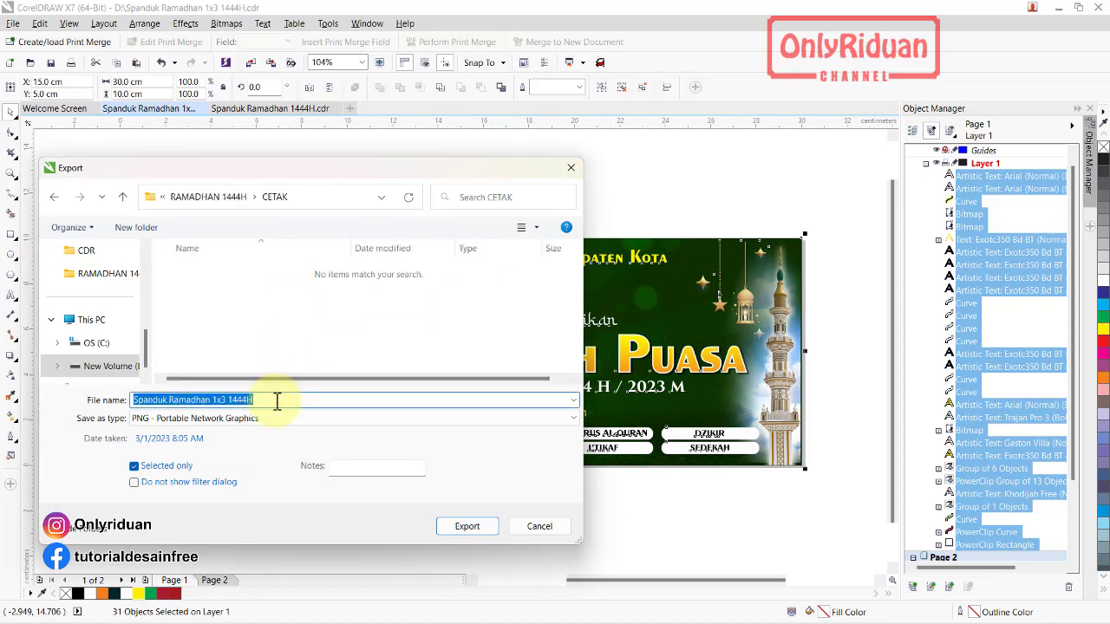
pyautogui.write('Spanduk 1x3M  1 Lembar MA')
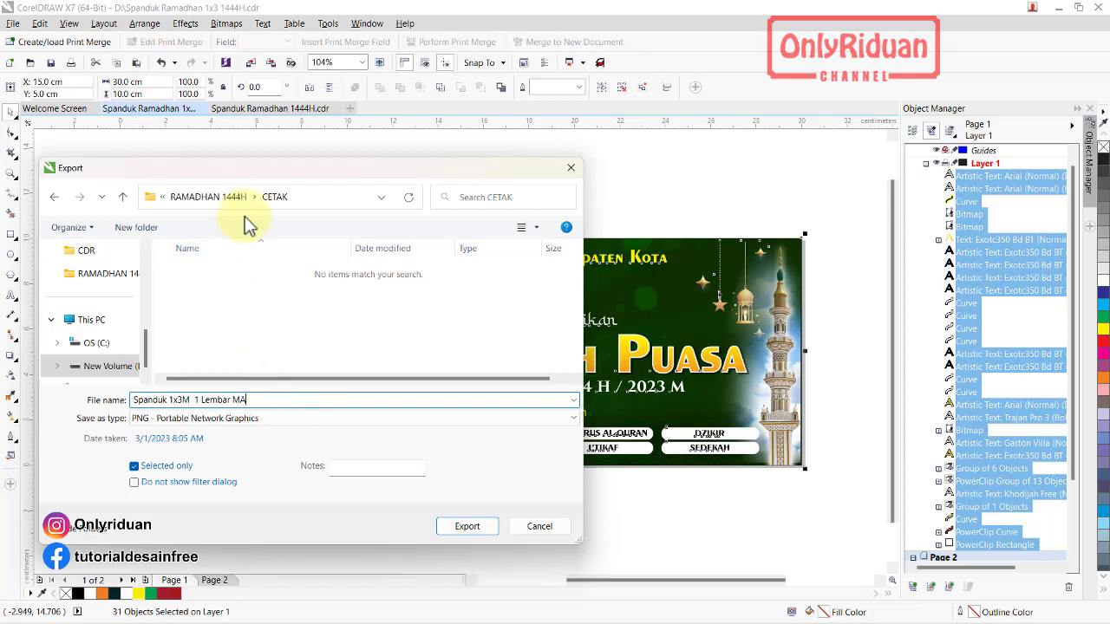
pyautogui.moveTo(241, 169); pyautogui.dragTo(277, 155)
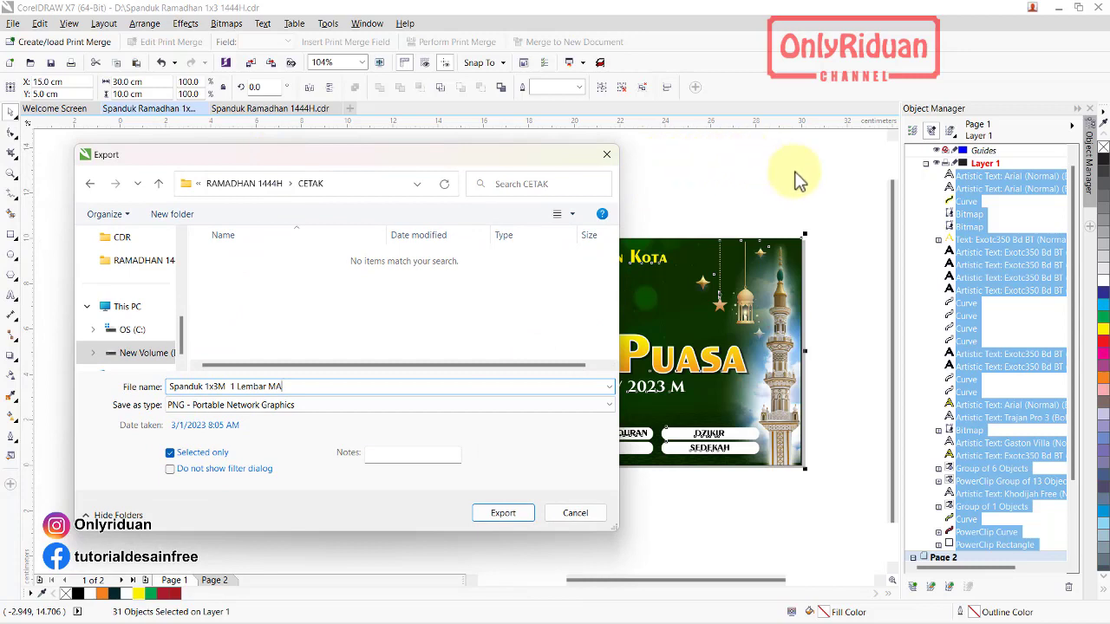
pyautogui.click(170, 453)
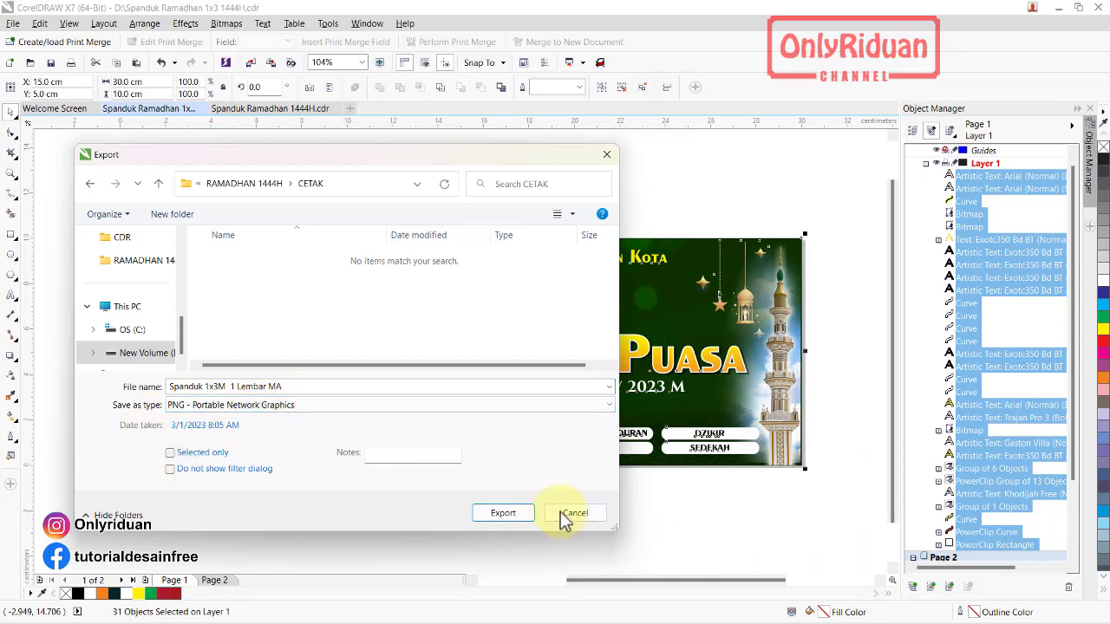
pyautogui.click(192, 406)
pyautogui.click(202, 66)
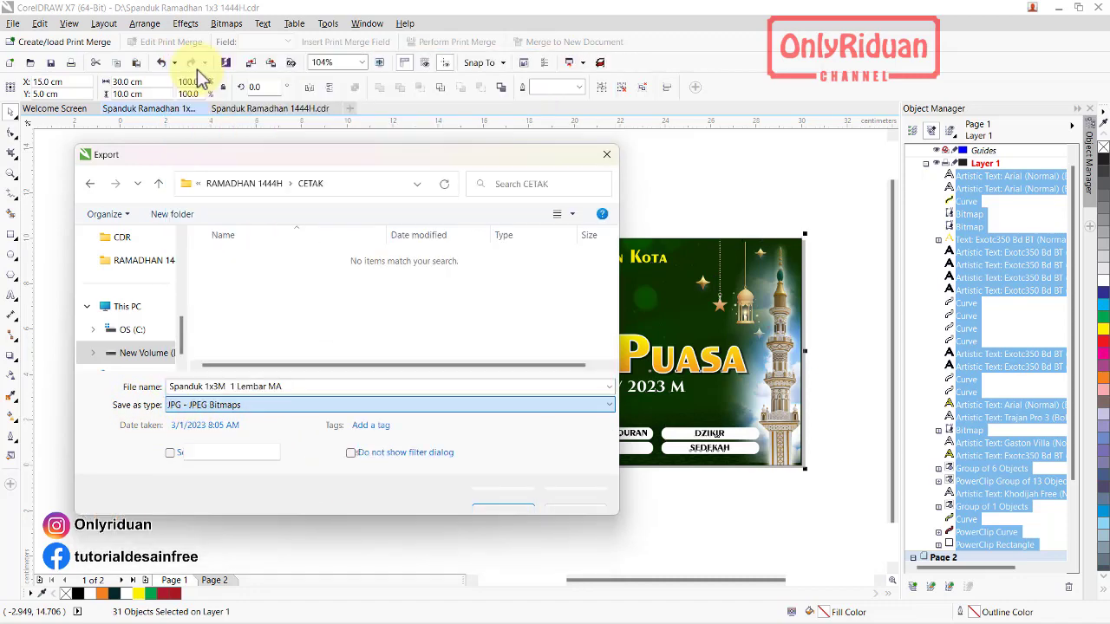
# Set the JPEG export resolution to 100 and the width to 300 cm.
pyautogui.click(494, 497)
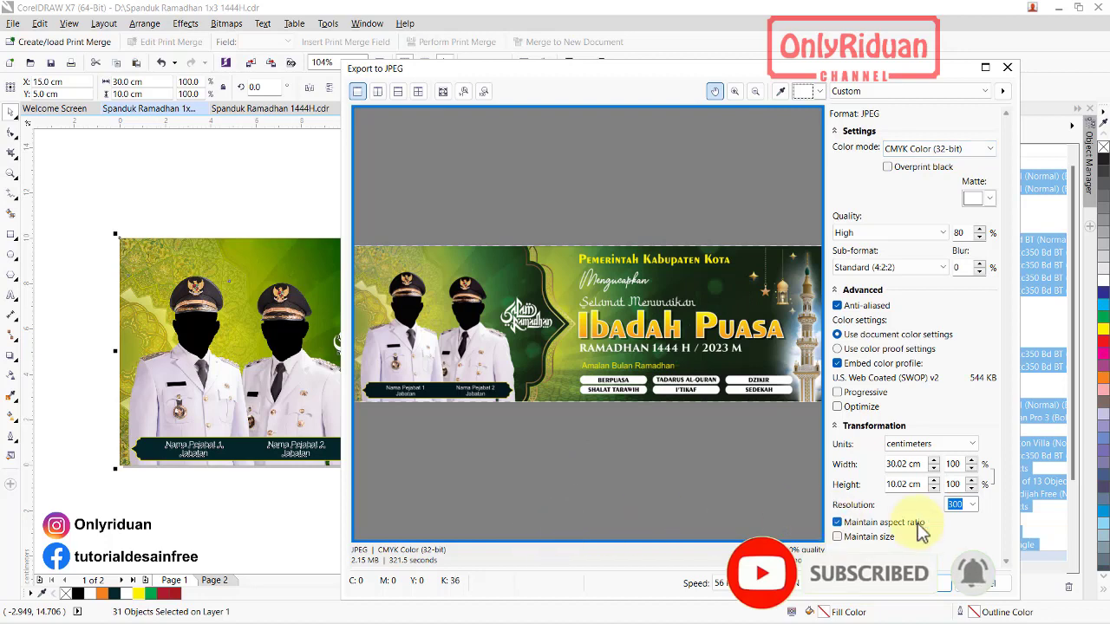
pyautogui.click(973, 506)
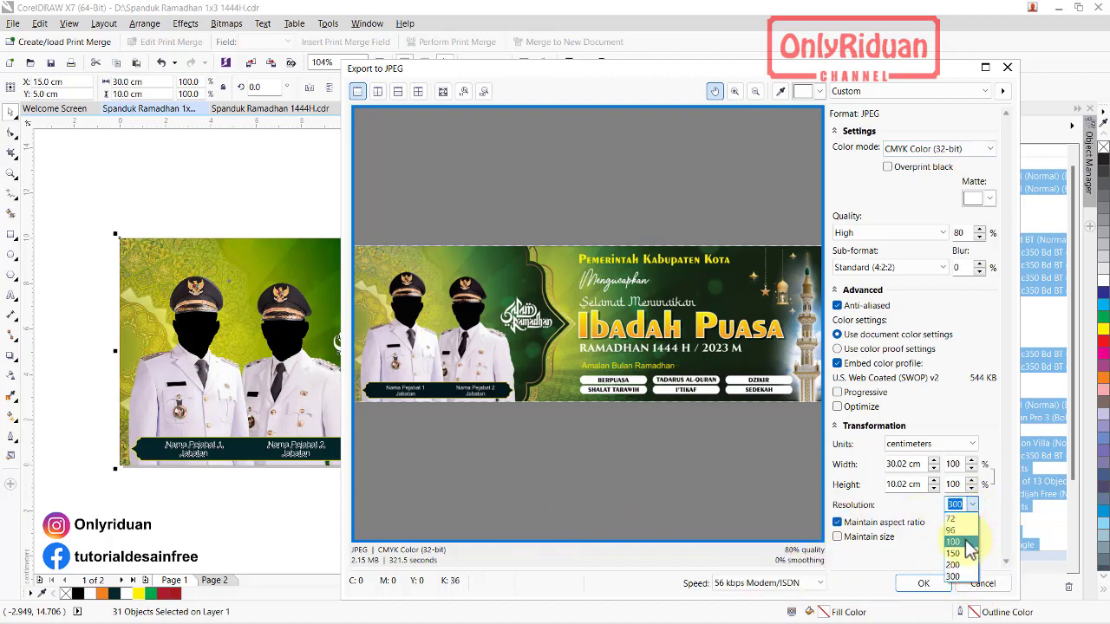
pyautogui.click(967, 543)
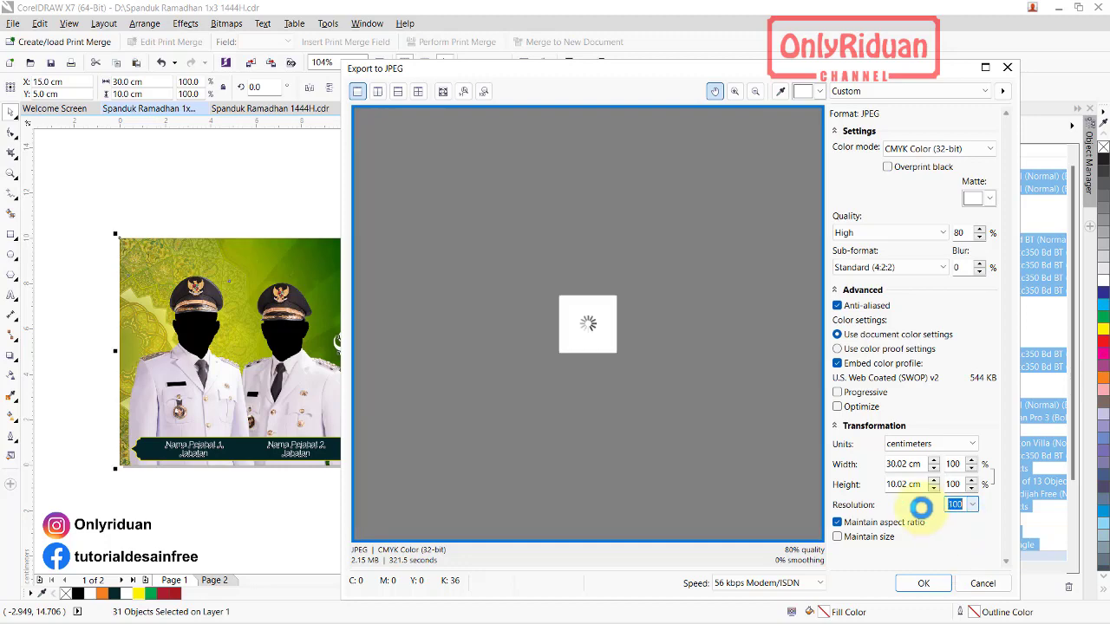
pyautogui.moveTo(908, 464); pyautogui.dragTo(849, 460)
pyautogui.write('300')
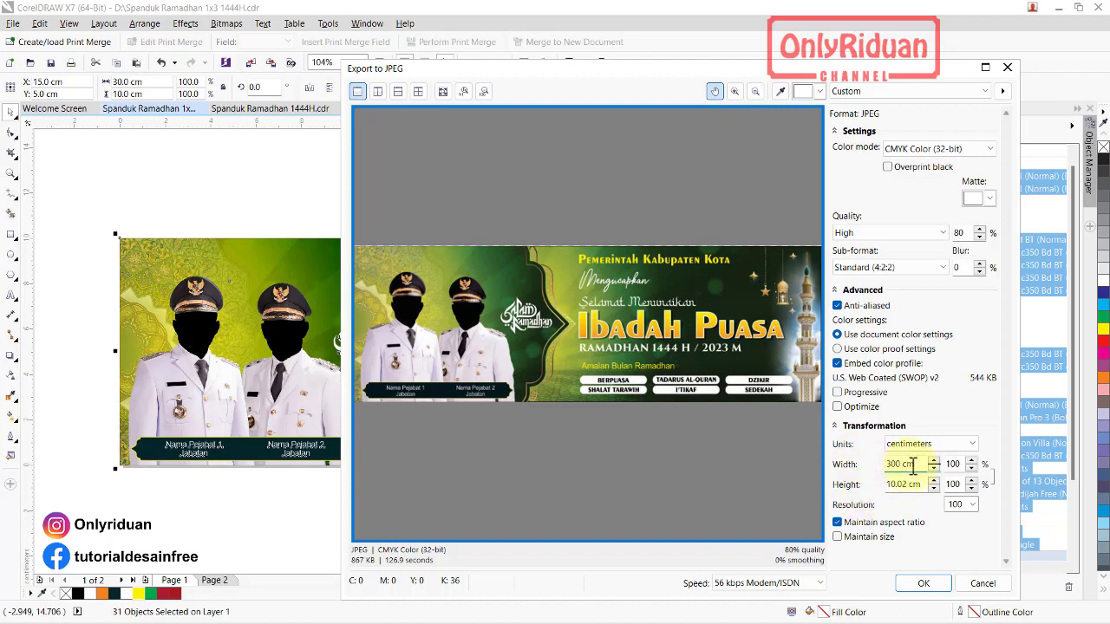
pyautogui.press('Tab')
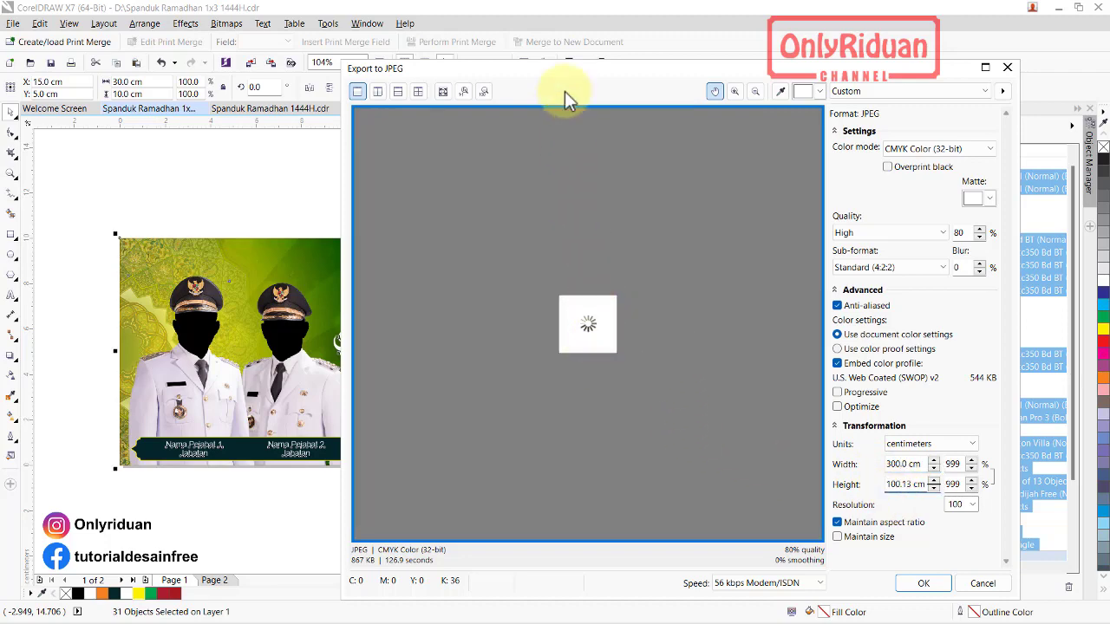
# Pan the export preview to check the officials and headings, then run the export.
pyautogui.moveTo(542, 72); pyautogui.dragTo(417, 99)
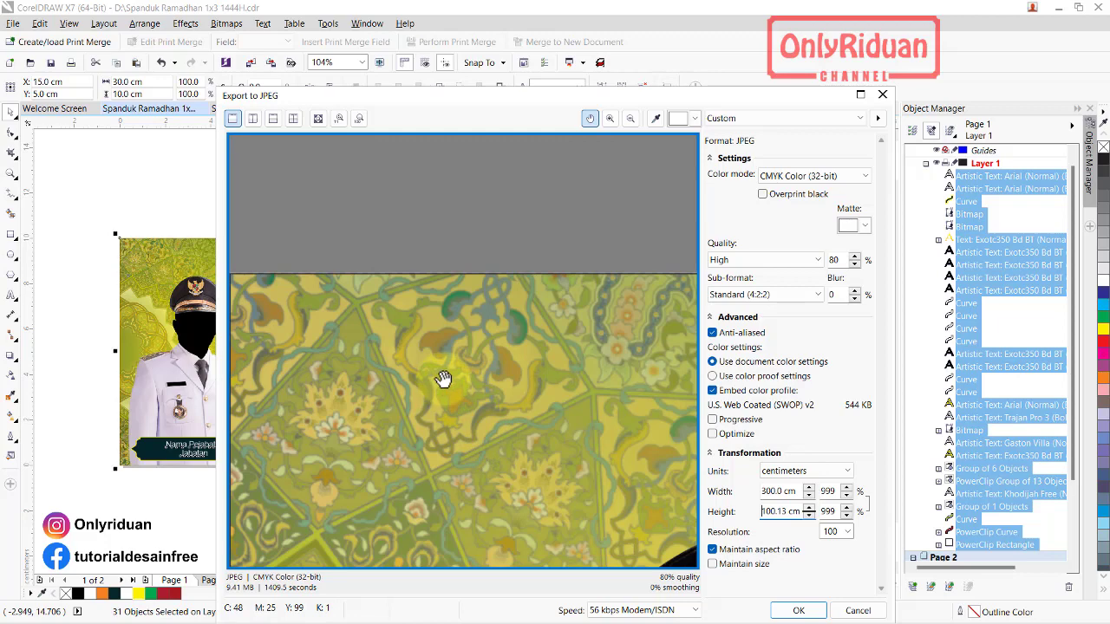
pyautogui.moveTo(443, 379); pyautogui.dragTo(357, 284)
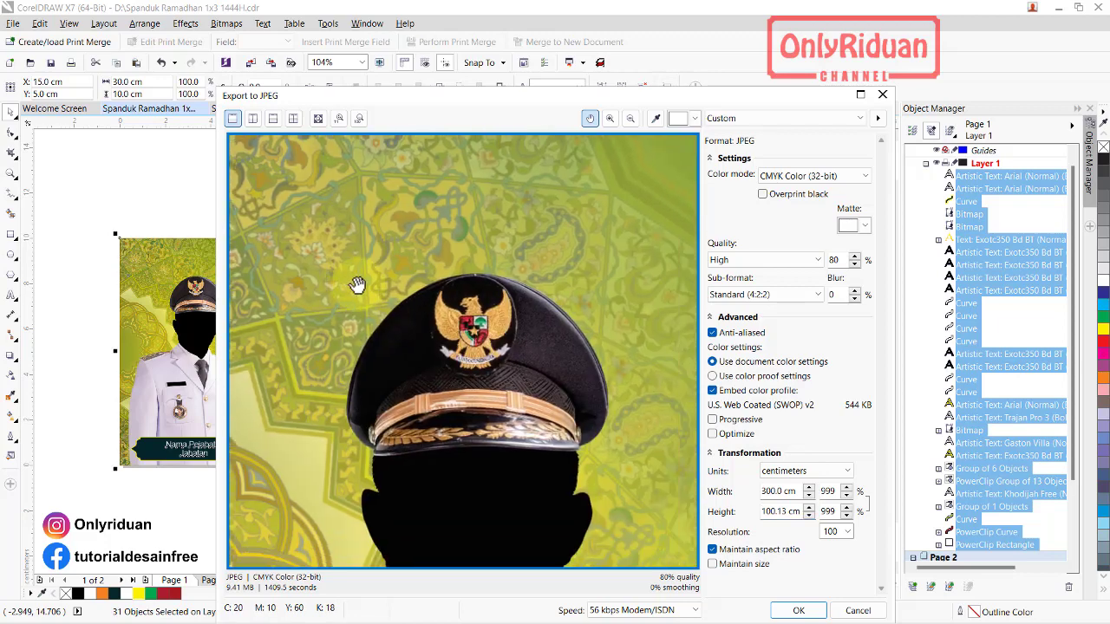
pyautogui.moveTo(478, 345); pyautogui.dragTo(312, 353)
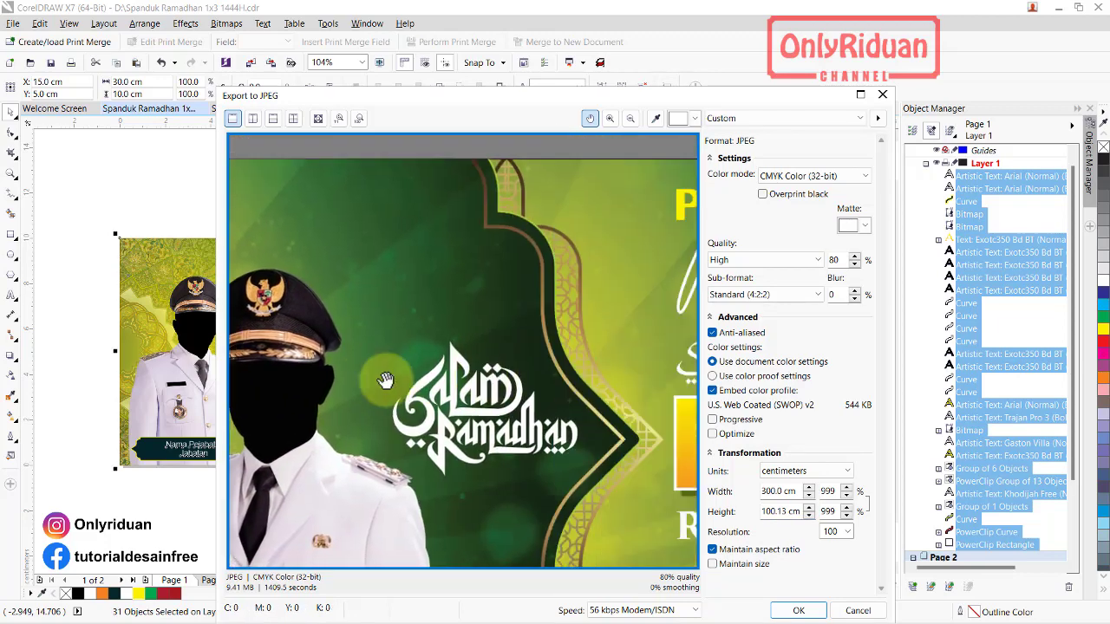
pyautogui.moveTo(386, 381)
pyautogui.mouseDown()
pyautogui.moveTo(466, 335)
pyautogui.moveTo(345, 338)
pyautogui.mouseUp()
pyautogui.moveTo(408, 332); pyautogui.dragTo(685, 347)
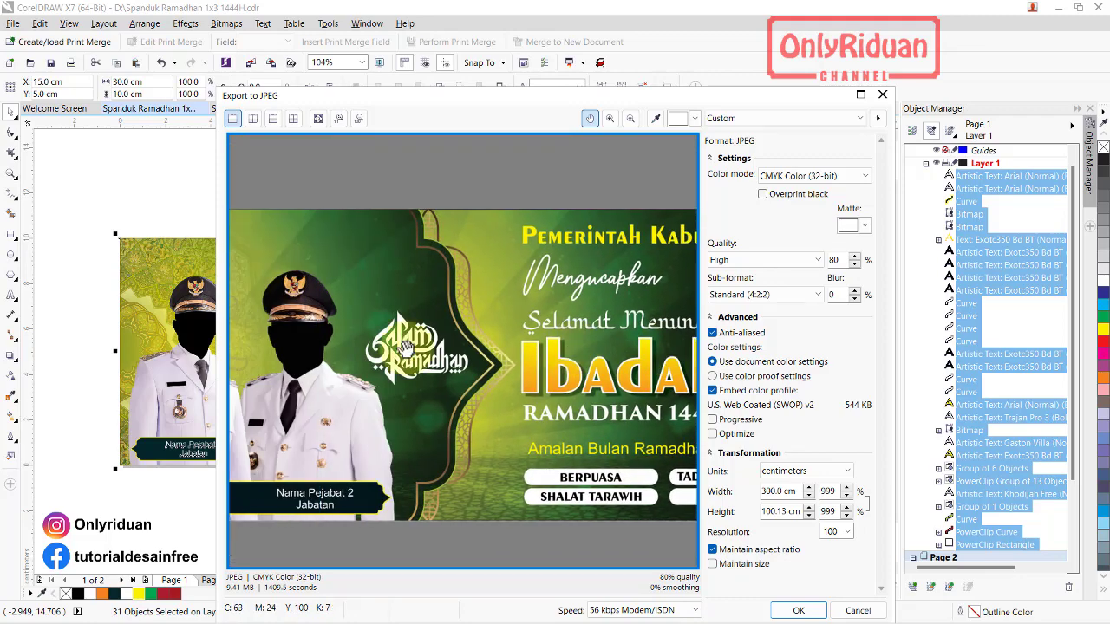
pyautogui.moveTo(347, 338); pyautogui.dragTo(477, 343)
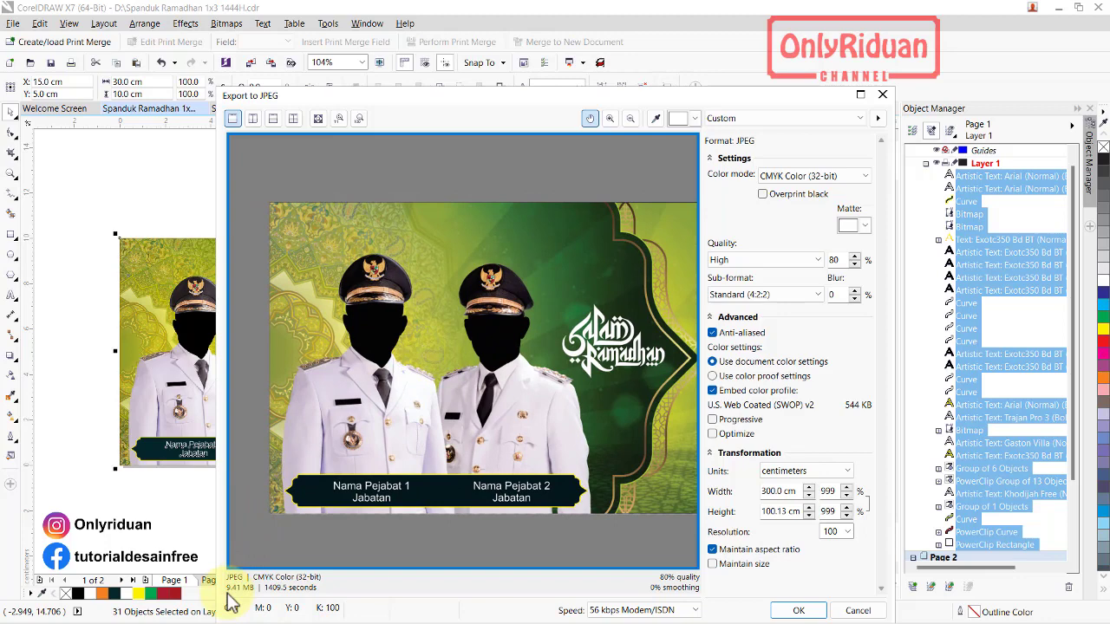
pyautogui.click(797, 611)
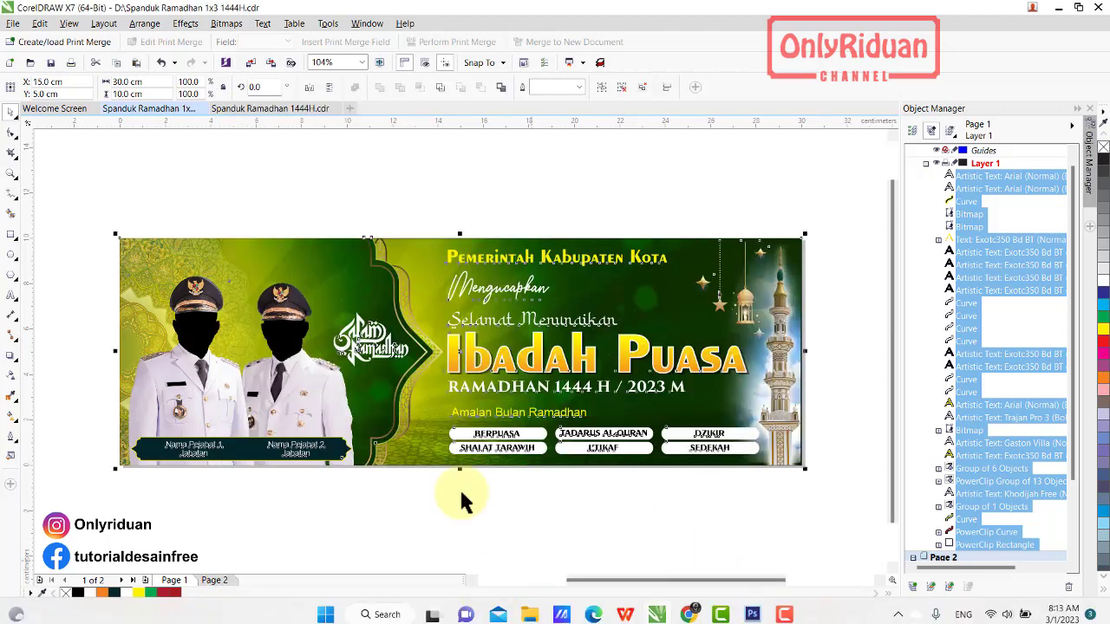
# Verify the Spanduk 1x3M 1 Lembar MA JPEG is in the CETAK folder, then return to Photoshop.
pyautogui.click(416, 503)
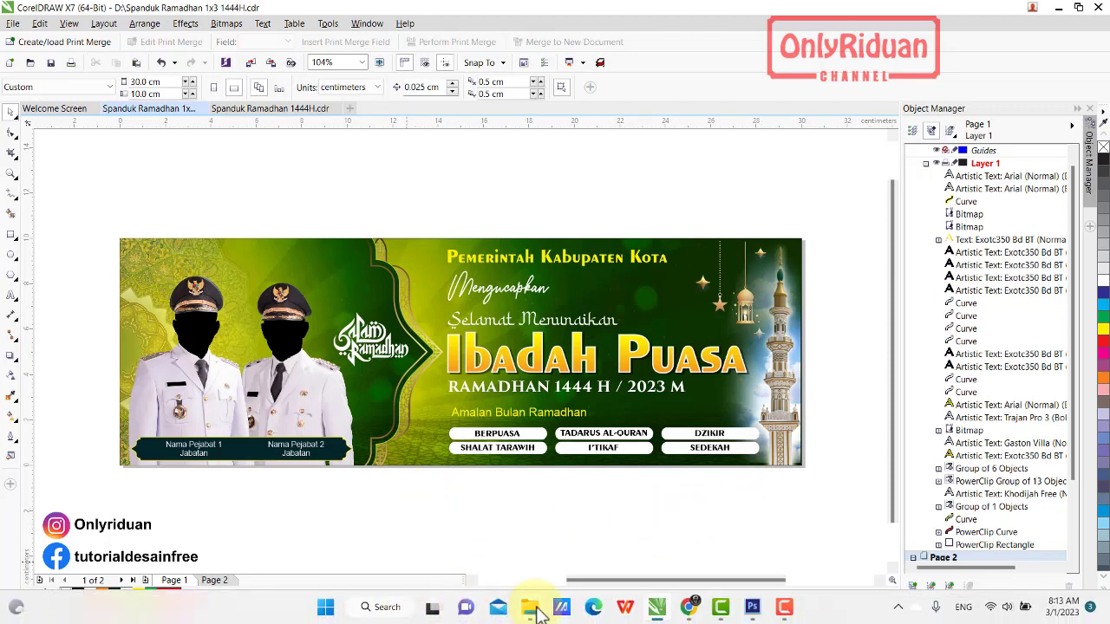
pyautogui.moveTo(530, 608)
pyautogui.click(527, 546)
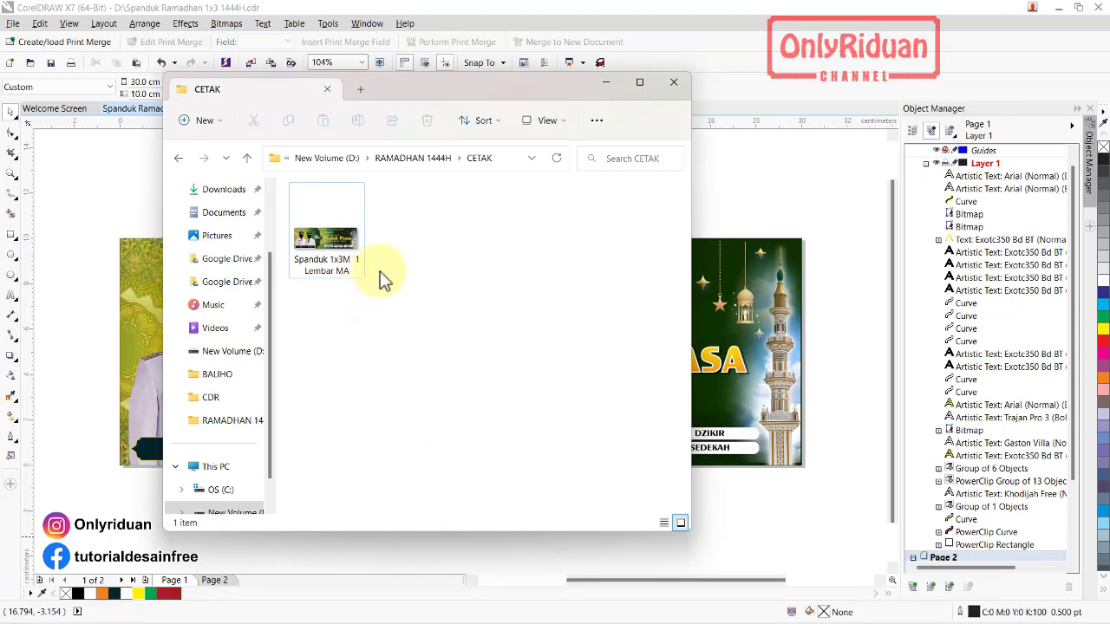
pyautogui.click(351, 266)
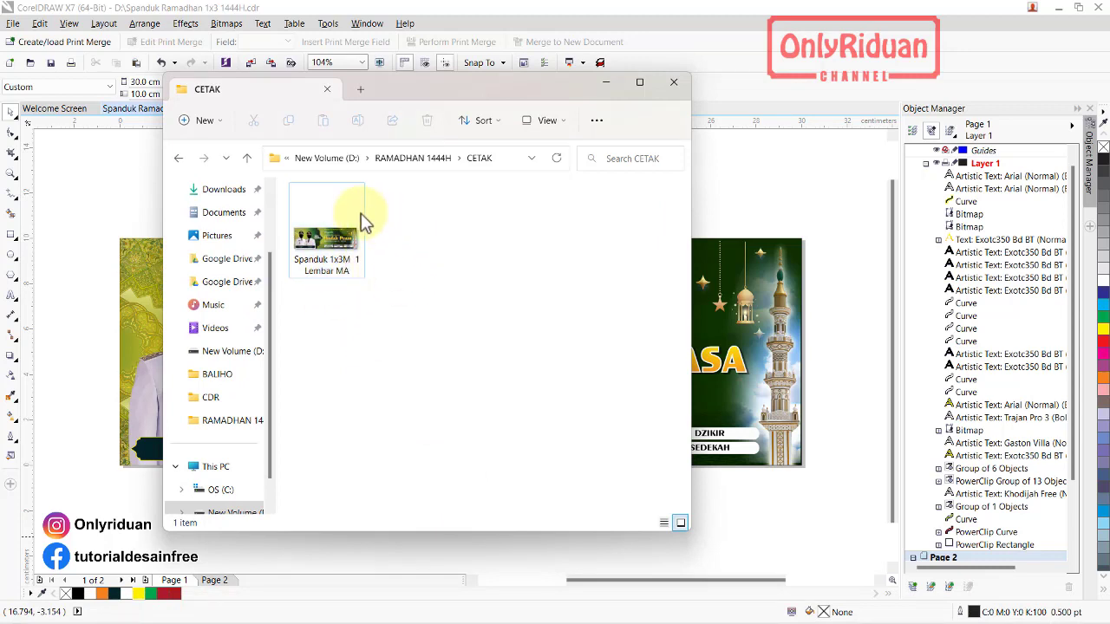
pyautogui.click(381, 314)
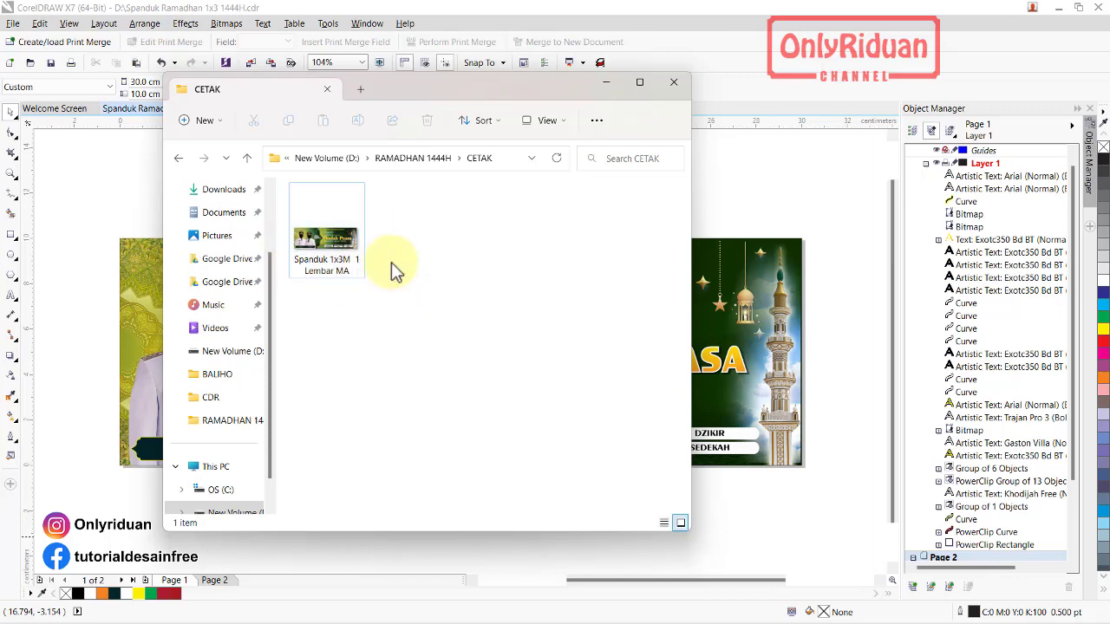
pyautogui.click(132, 195)
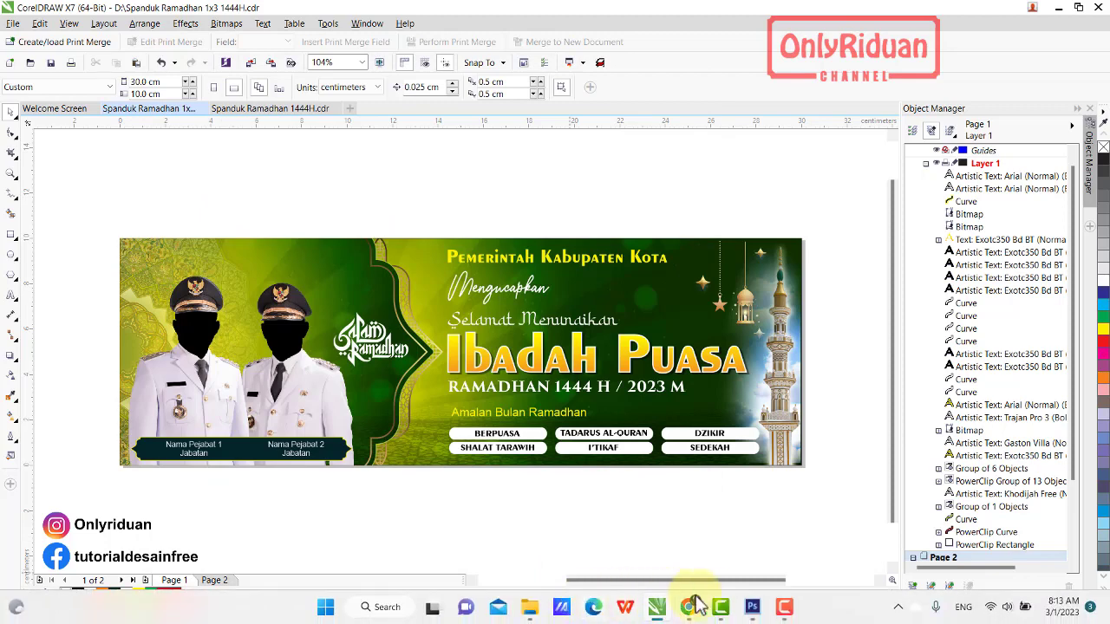
pyautogui.click(749, 610)
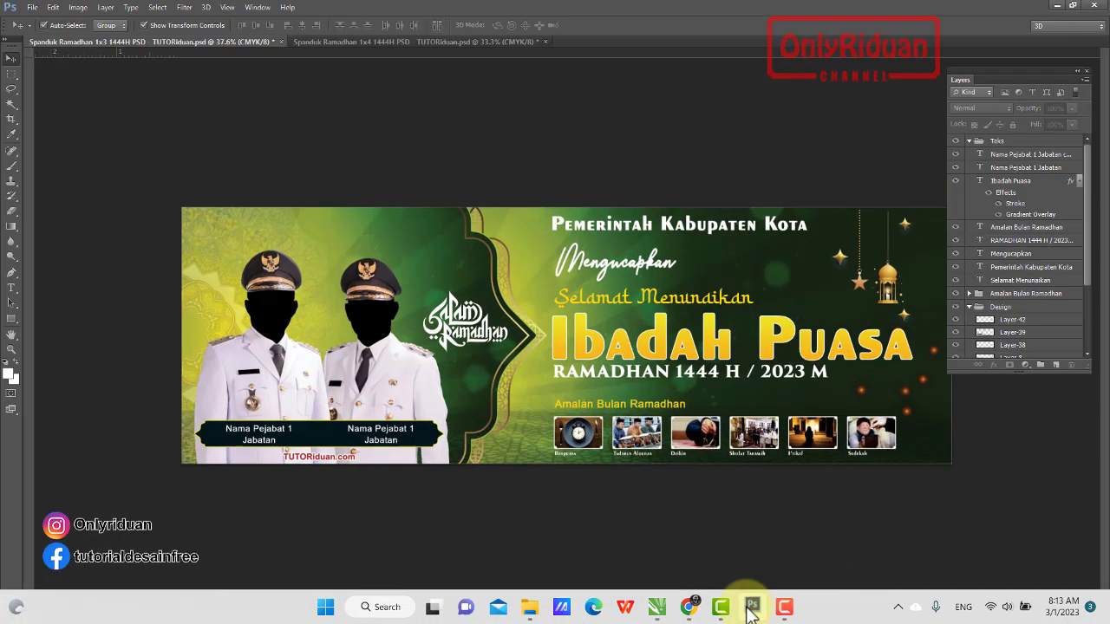
# Make Spanduk Ramadhan 1x4 1444H the active document and reposition the Layers panel to show all layers.
pyautogui.click(407, 41)
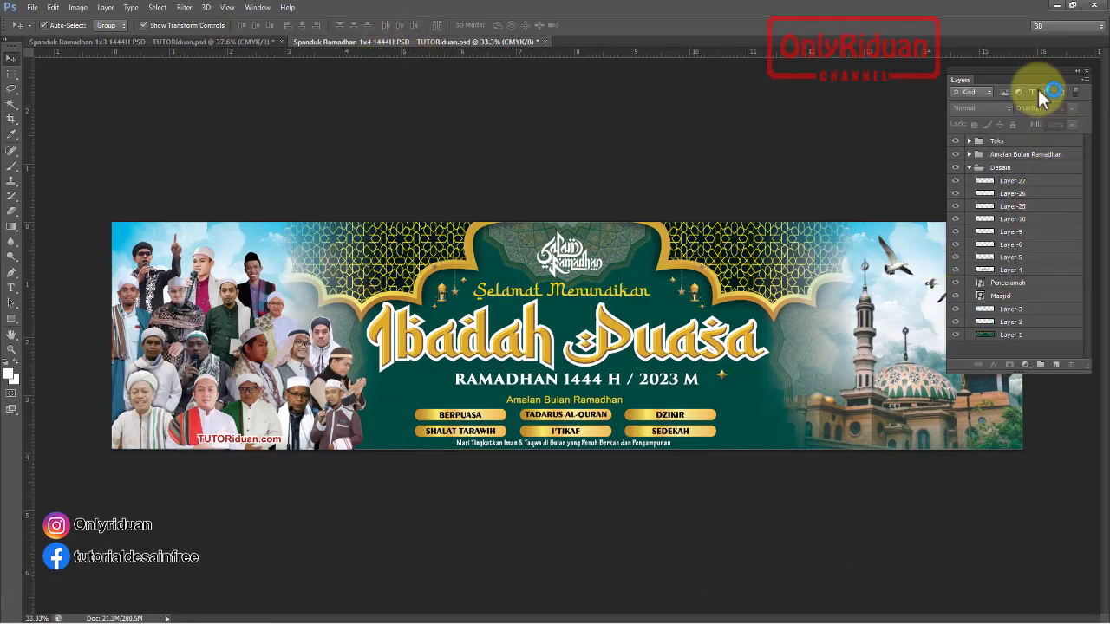
pyautogui.moveTo(1033, 71); pyautogui.dragTo(1036, 471)
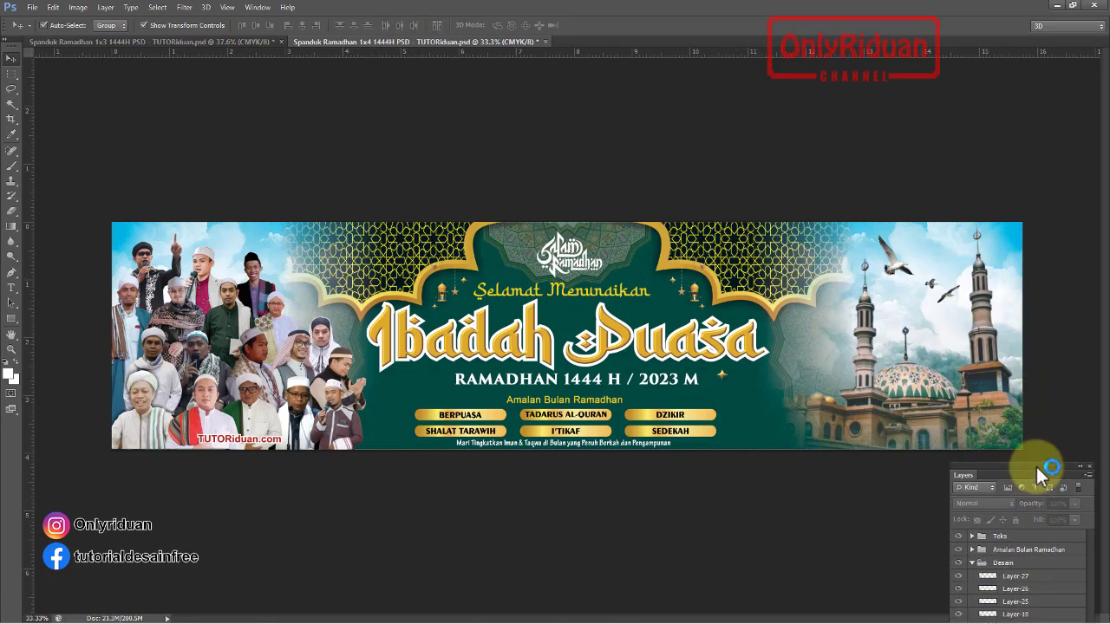
pyautogui.click(206, 42)
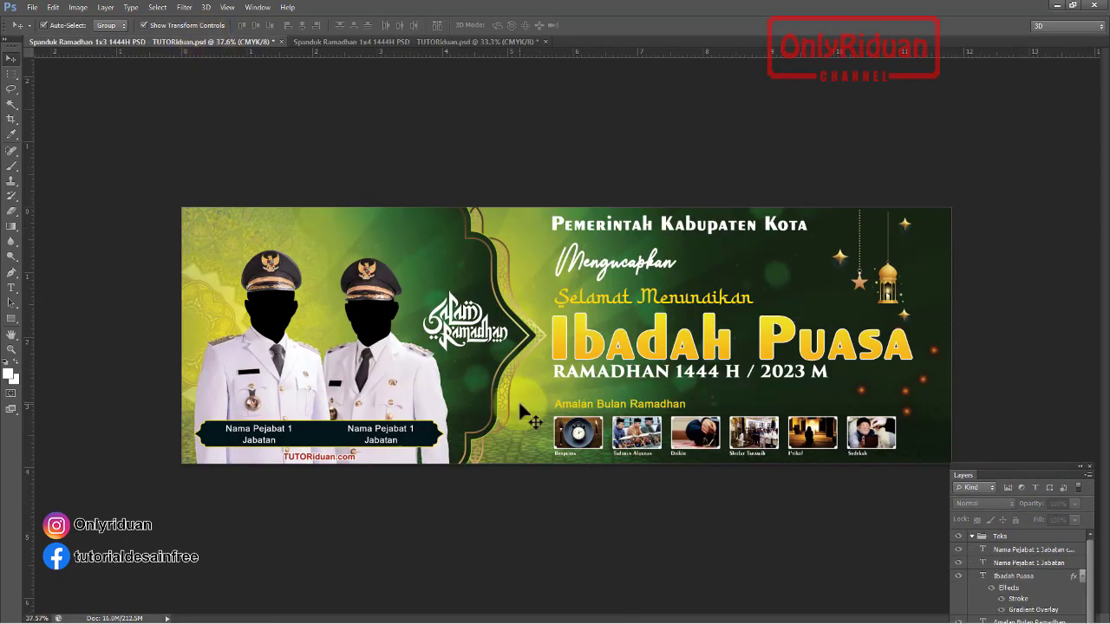
pyautogui.click(381, 43)
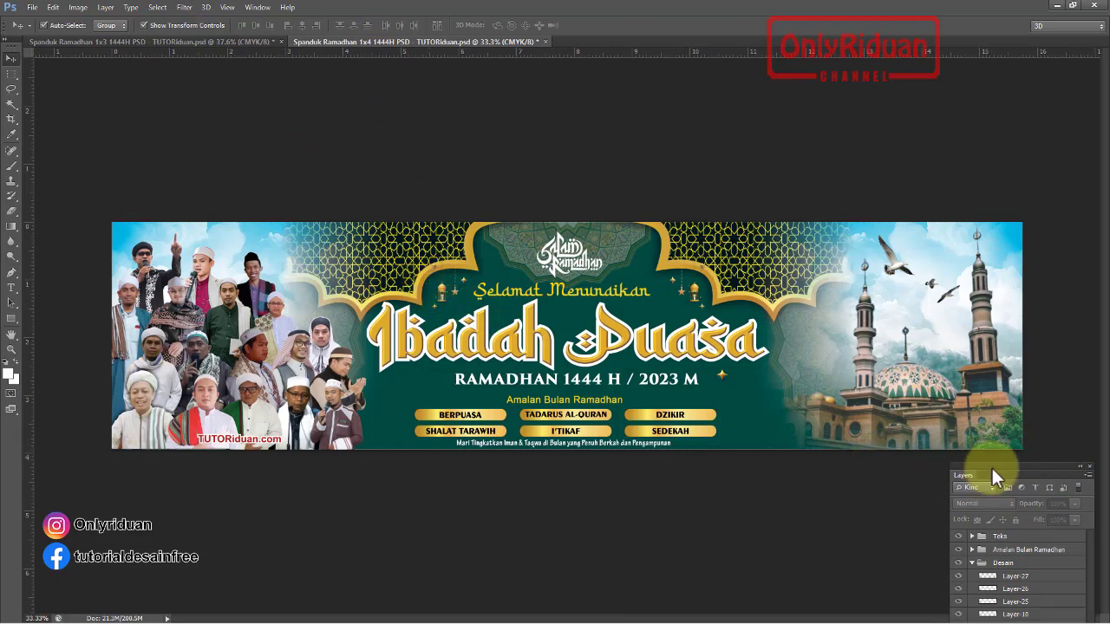
pyautogui.moveTo(993, 471); pyautogui.dragTo(959, 193)
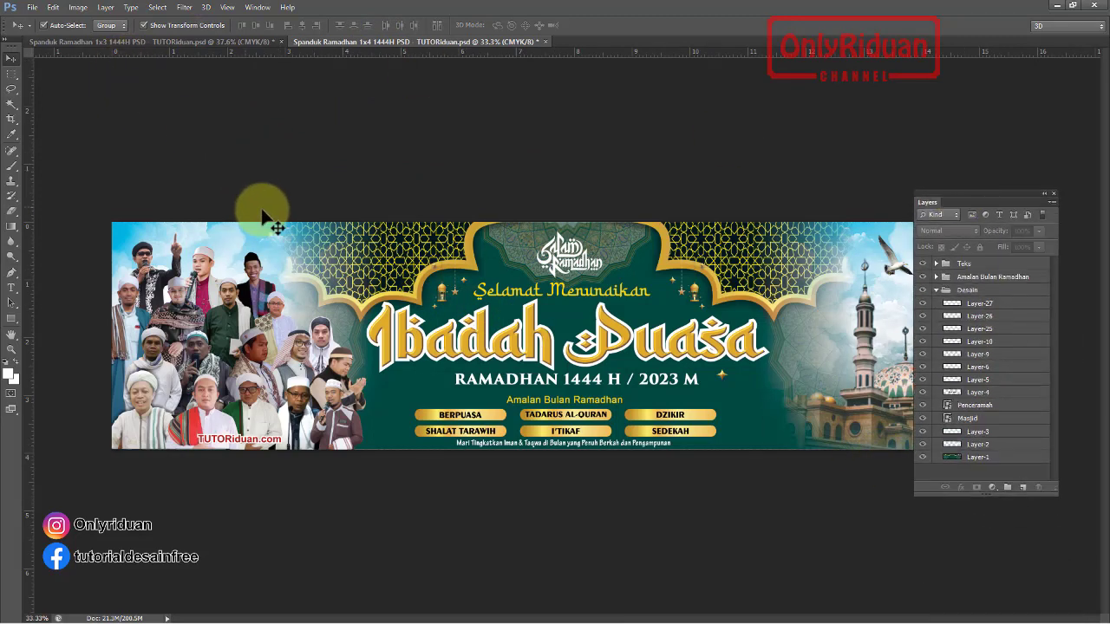
pyautogui.click(85, 8)
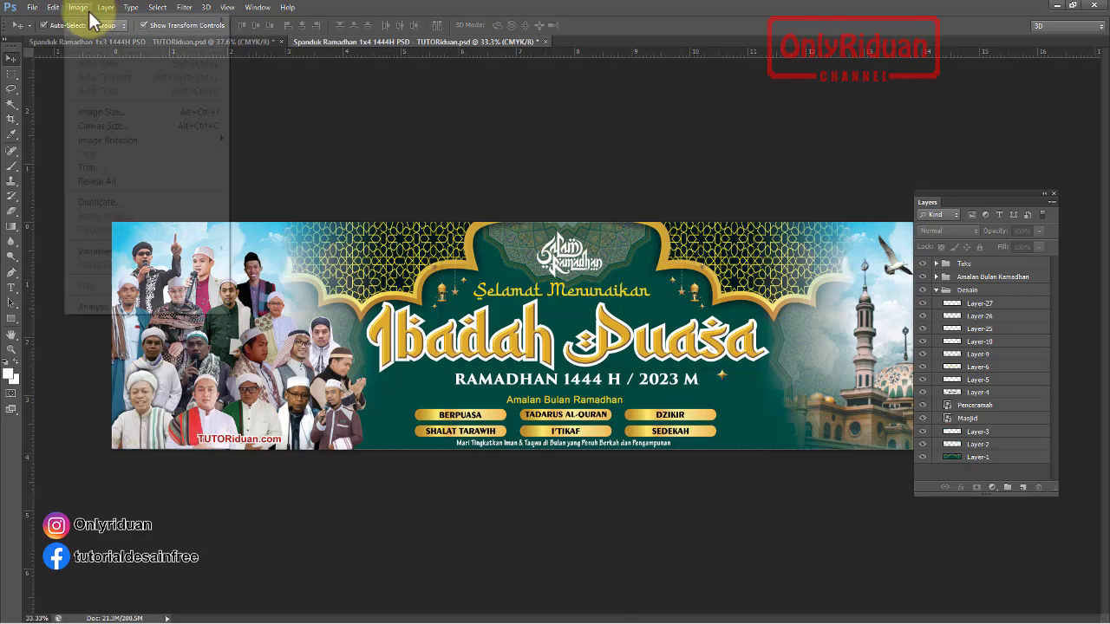
# Resize the 1x4 banner to 400 × 100.04 cm at 90 pixels per inch.
pyautogui.click(91, 112)
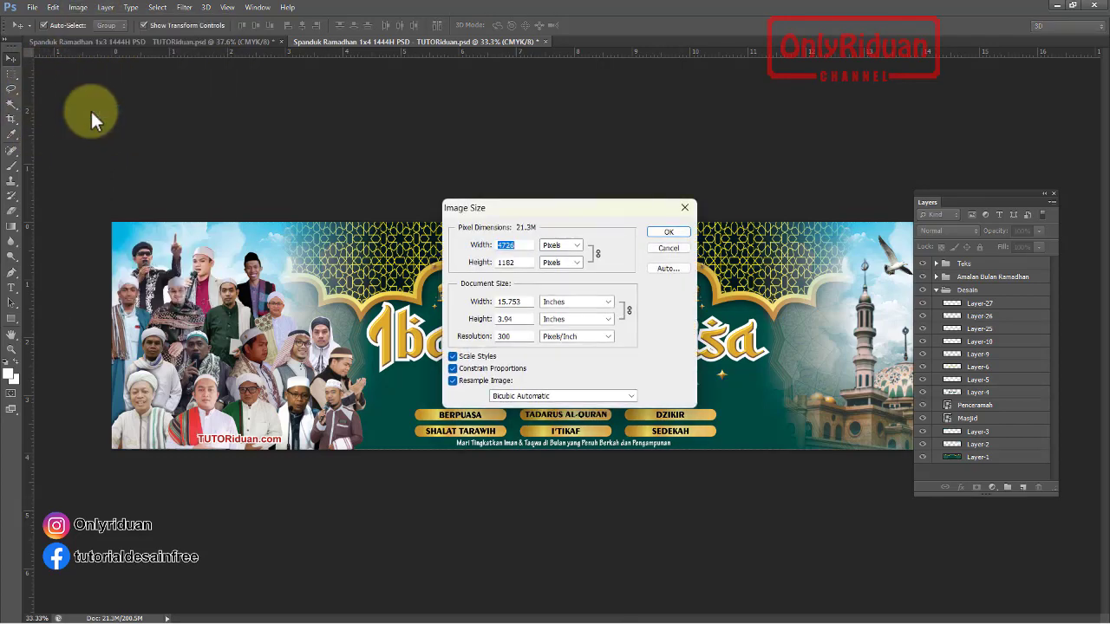
pyautogui.click(548, 303)
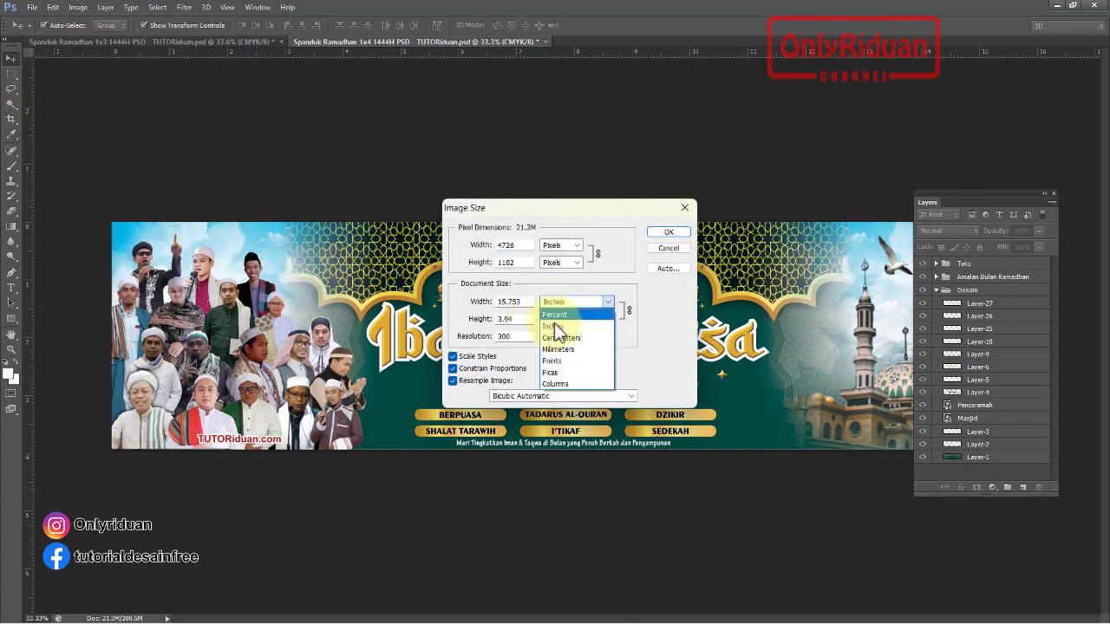
pyautogui.click(559, 329)
pyautogui.write('400')
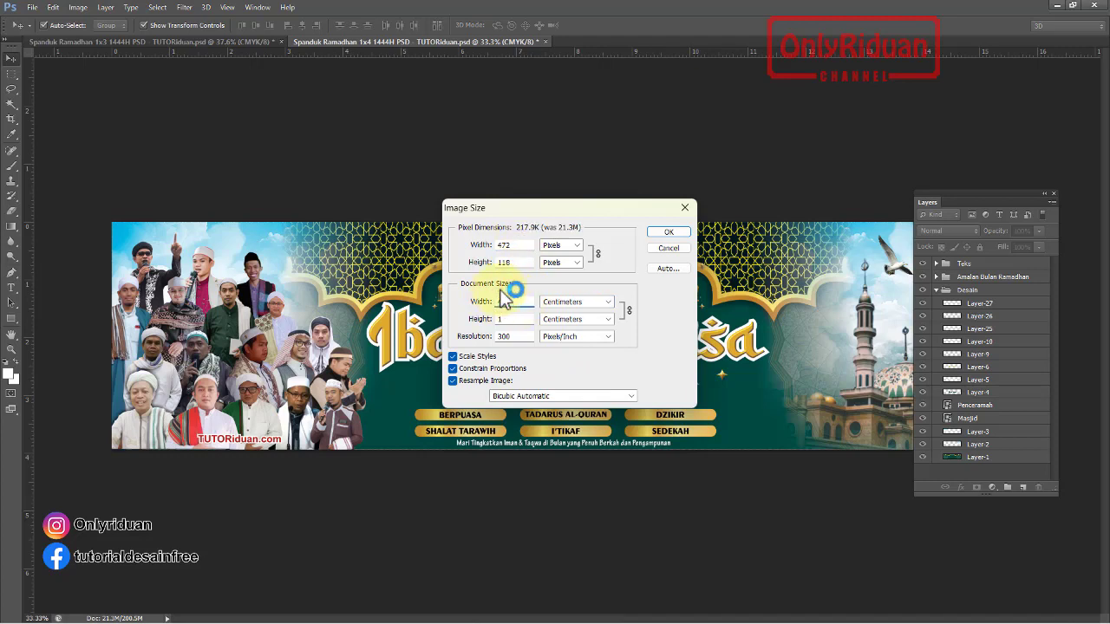
pyautogui.click(511, 350)
pyautogui.write('90')
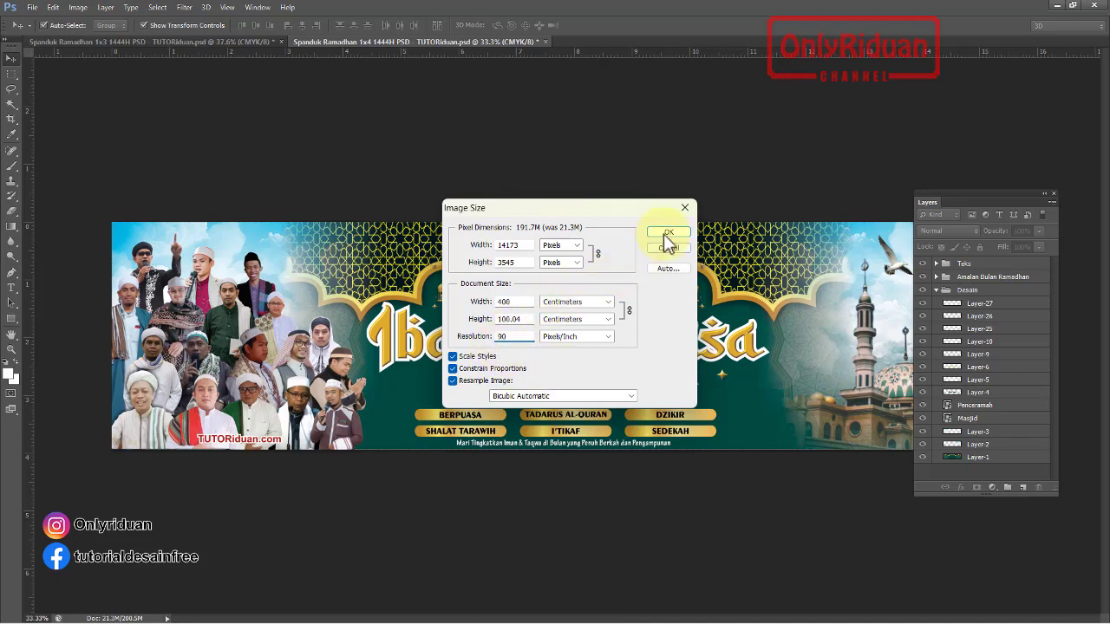
pyautogui.click(666, 233)
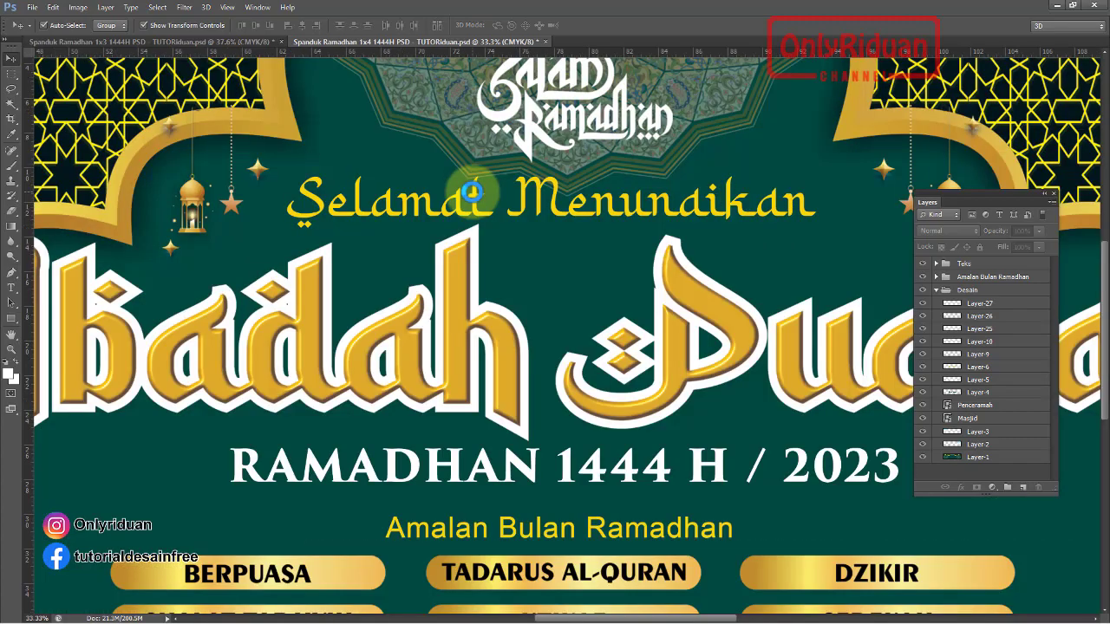
pyautogui.click(352, 288)
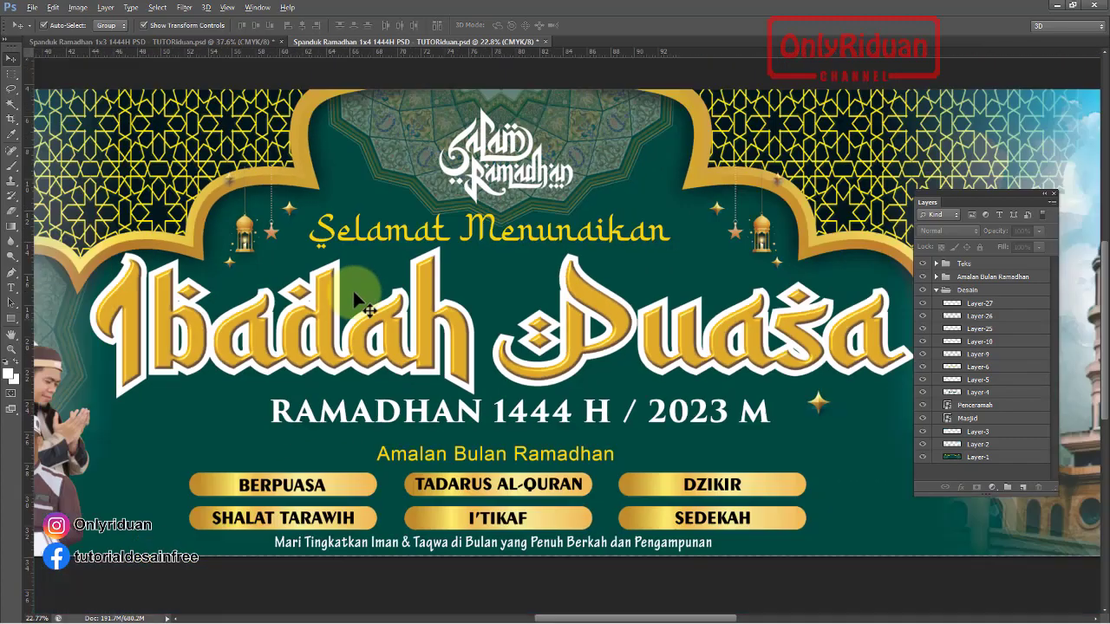
pyautogui.scroll(-5, 352, 288)
pyautogui.scroll(2, 450, 345)
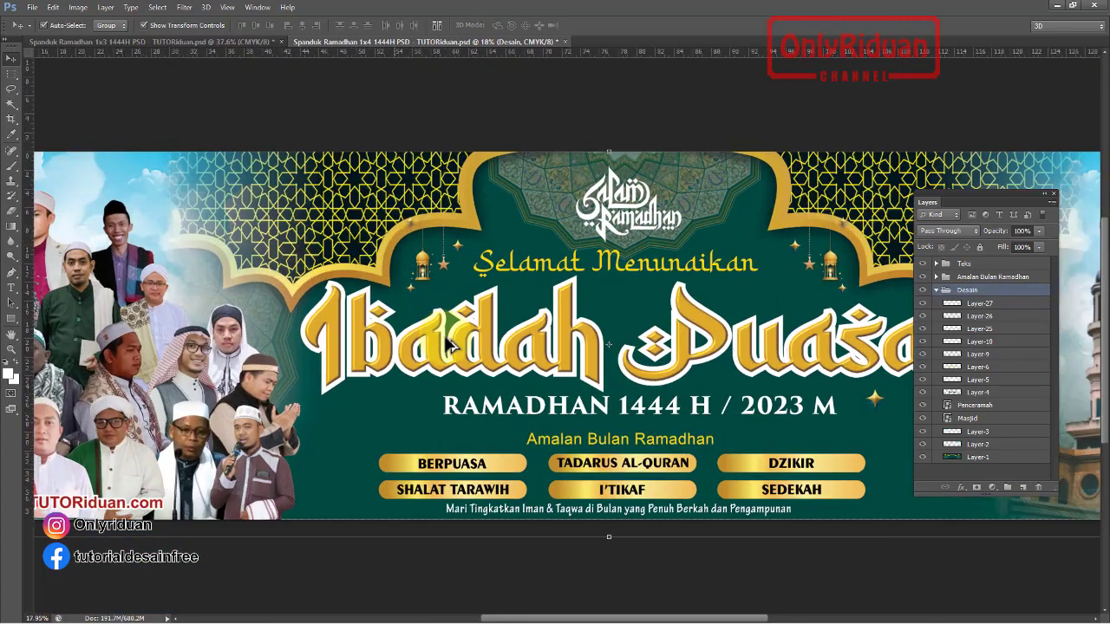
pyautogui.scroll(2, 451, 345)
pyautogui.scroll(2, 451, 345)
pyautogui.scroll(-1, 451, 345)
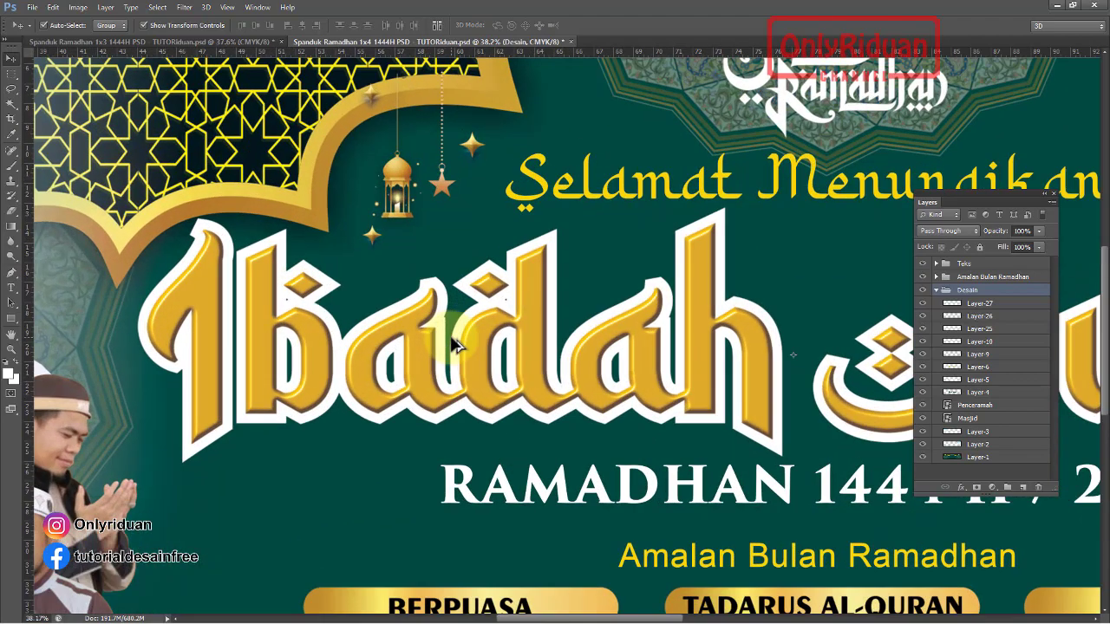
pyautogui.scroll(-1, 451, 344)
pyautogui.scroll(-2, 451, 344)
pyautogui.scroll(-2, 451, 344)
pyautogui.scroll(-1, 453, 344)
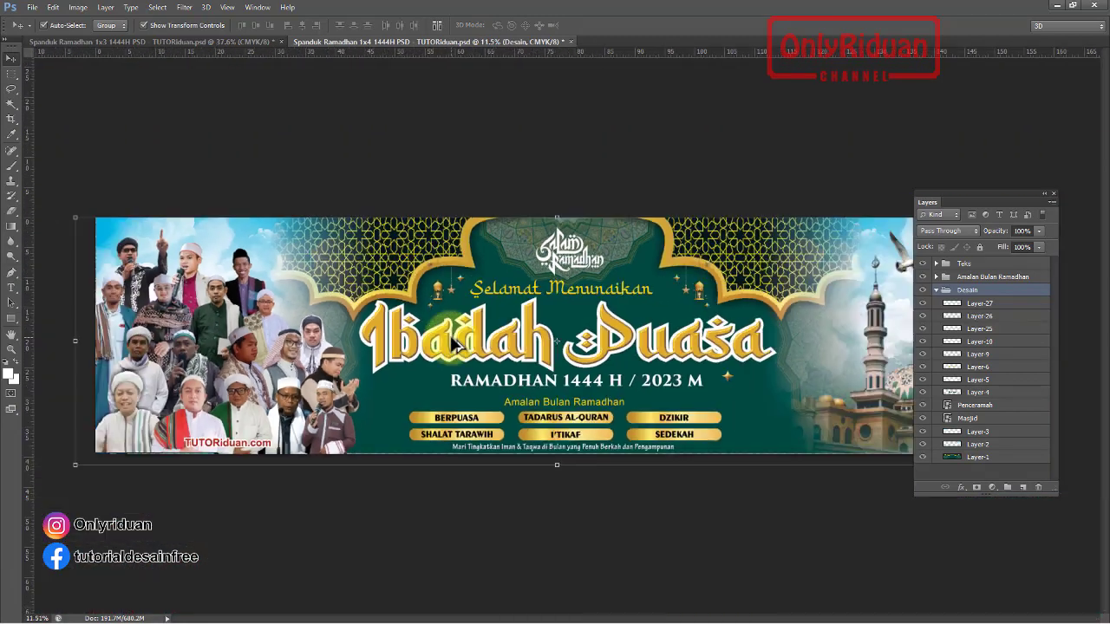
pyautogui.scroll(-1, 452, 345)
pyautogui.scroll(1, 293, 259)
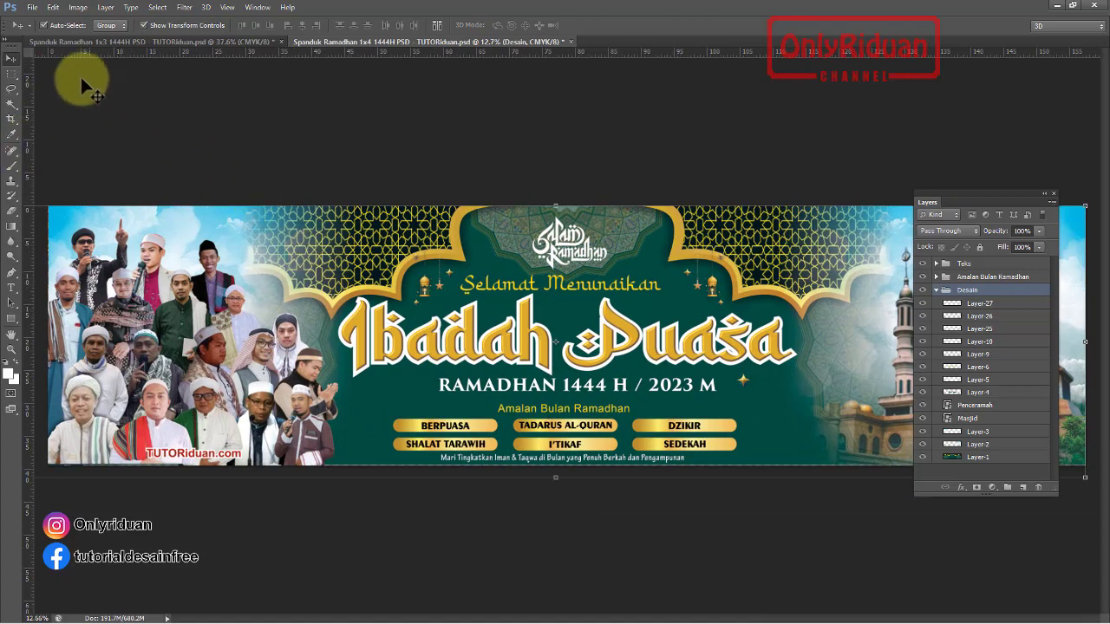
# Save a copy of the 1x4 banner in JPEG format into the CETAK folder.
pyautogui.click(33, 7)
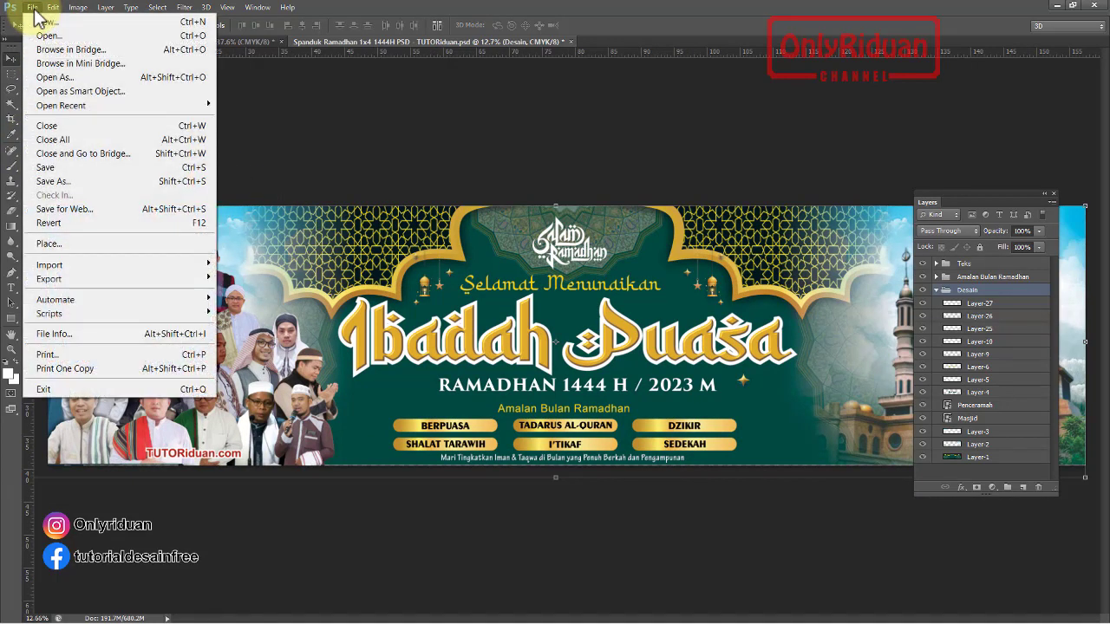
pyautogui.click(74, 180)
pyautogui.hotkey('alt', 'Up')
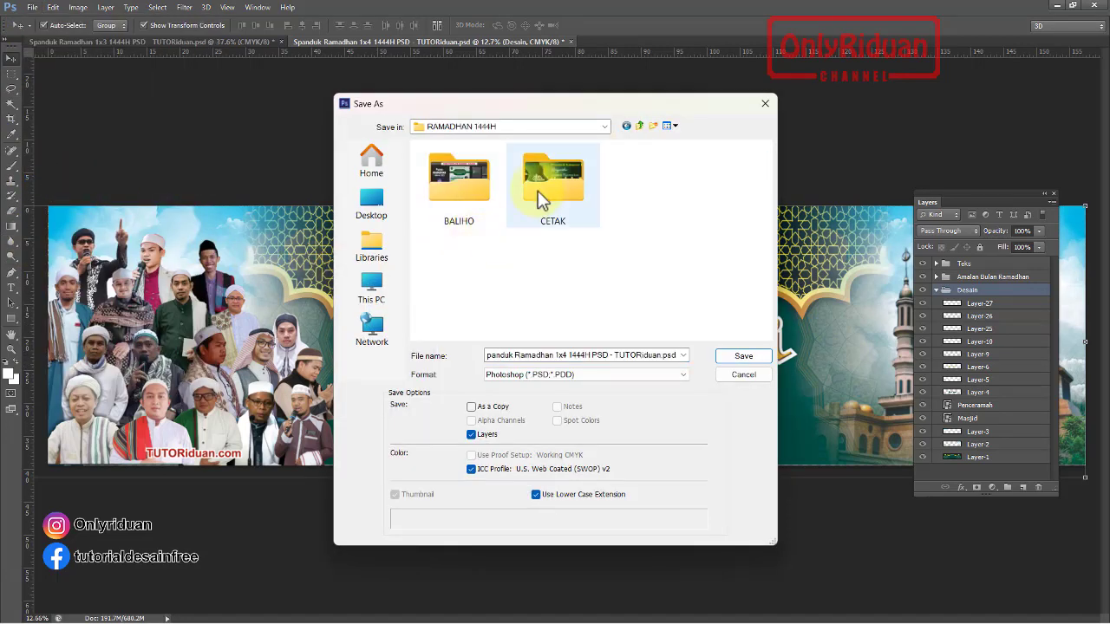
pyautogui.doubleClick(546, 178)
pyautogui.click(546, 380)
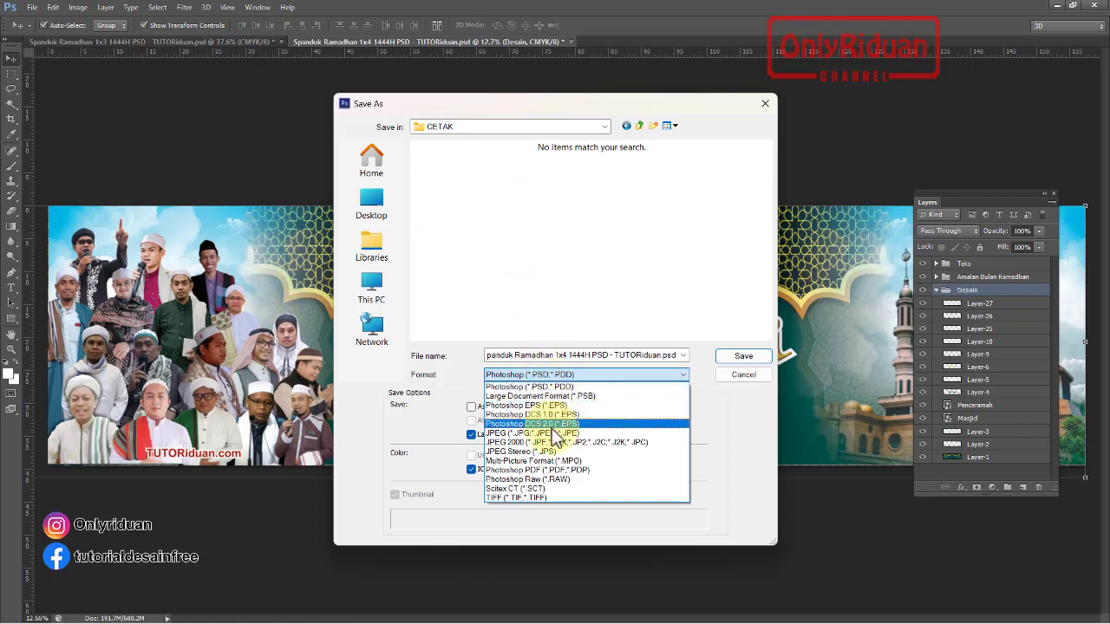
pyautogui.click(550, 424)
pyautogui.click(556, 379)
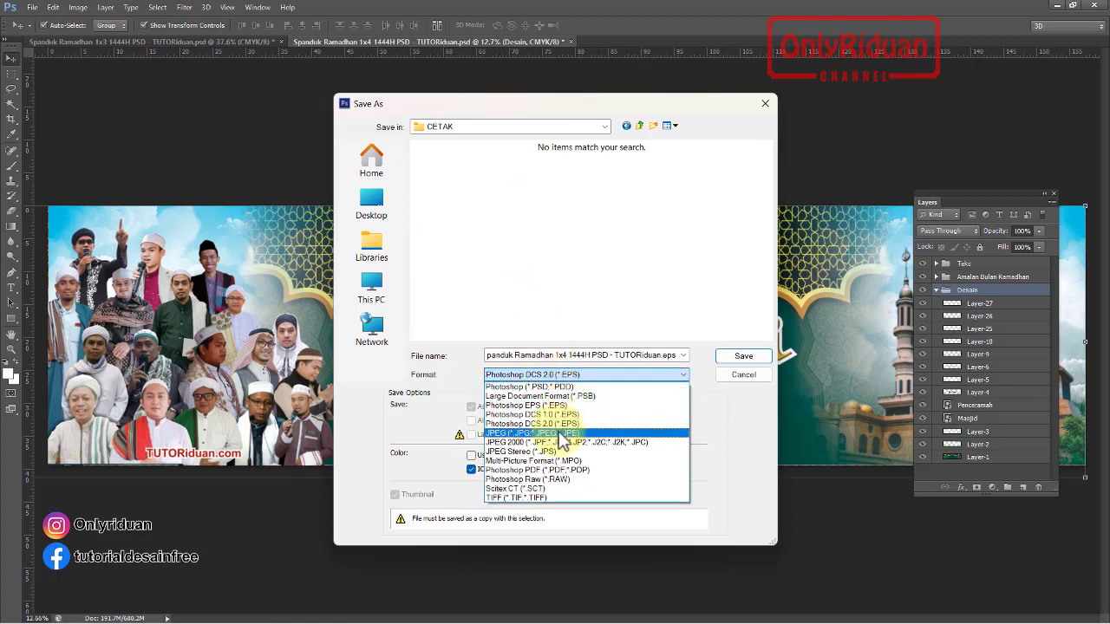
pyautogui.click(562, 423)
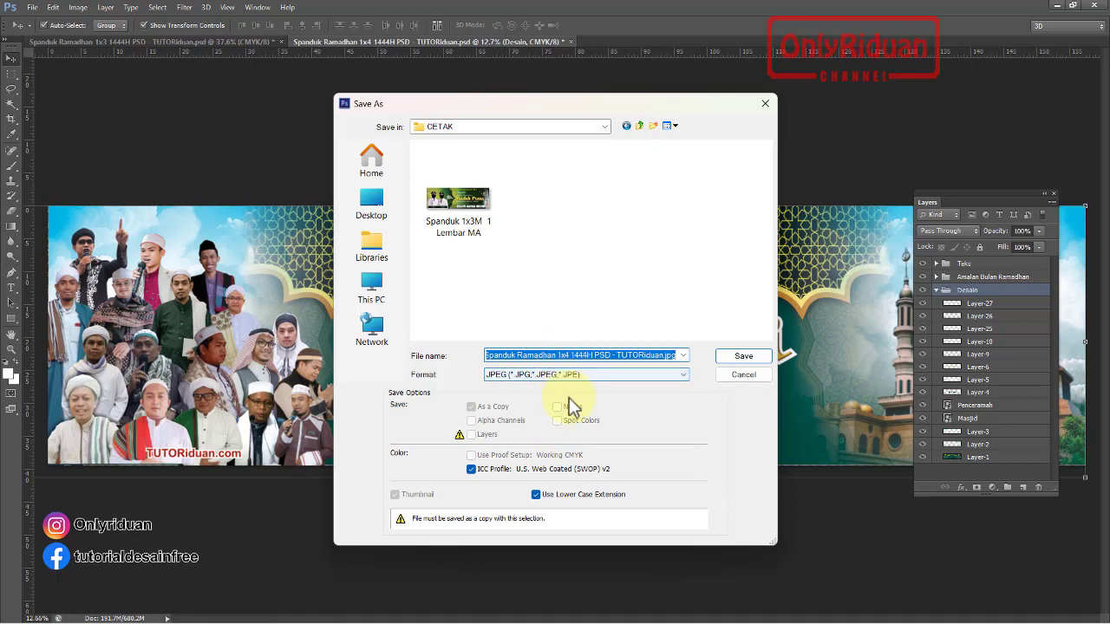
# Name the JPEG 'Spanduk 1x4M 1 Lembar MA', adapting the 1x3 file's name, and save.
pyautogui.write('Spand')
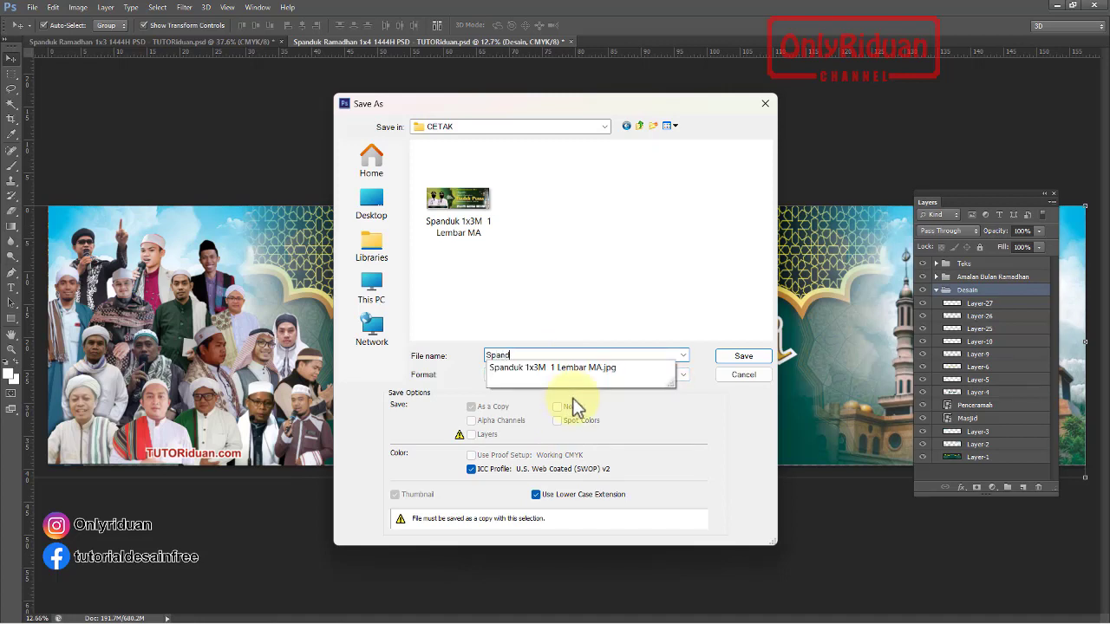
pyautogui.click(501, 245)
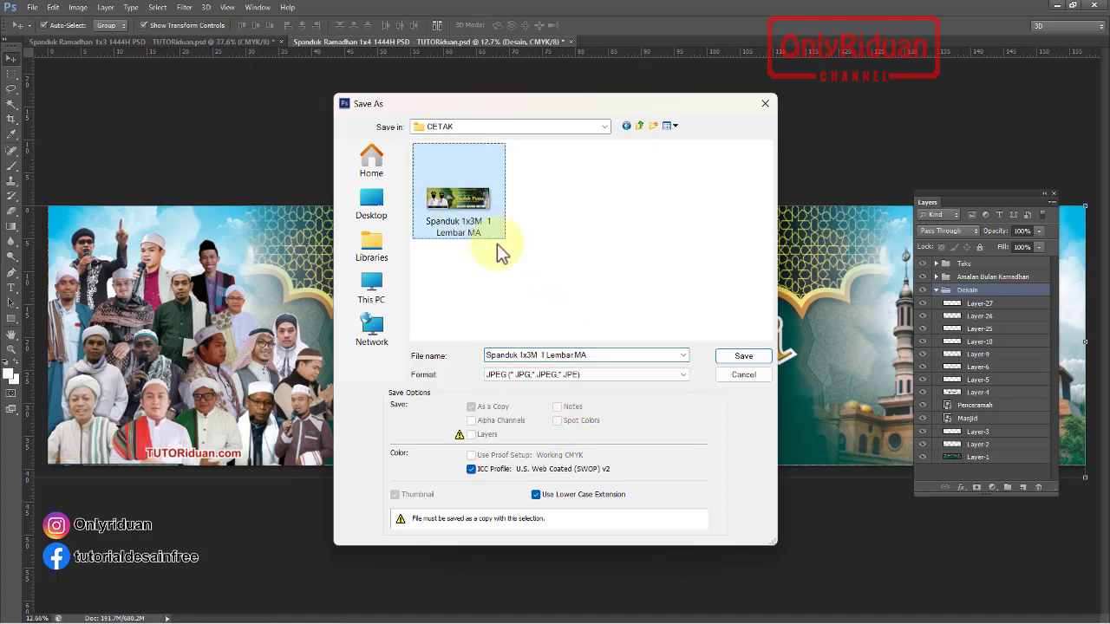
pyautogui.click(545, 356)
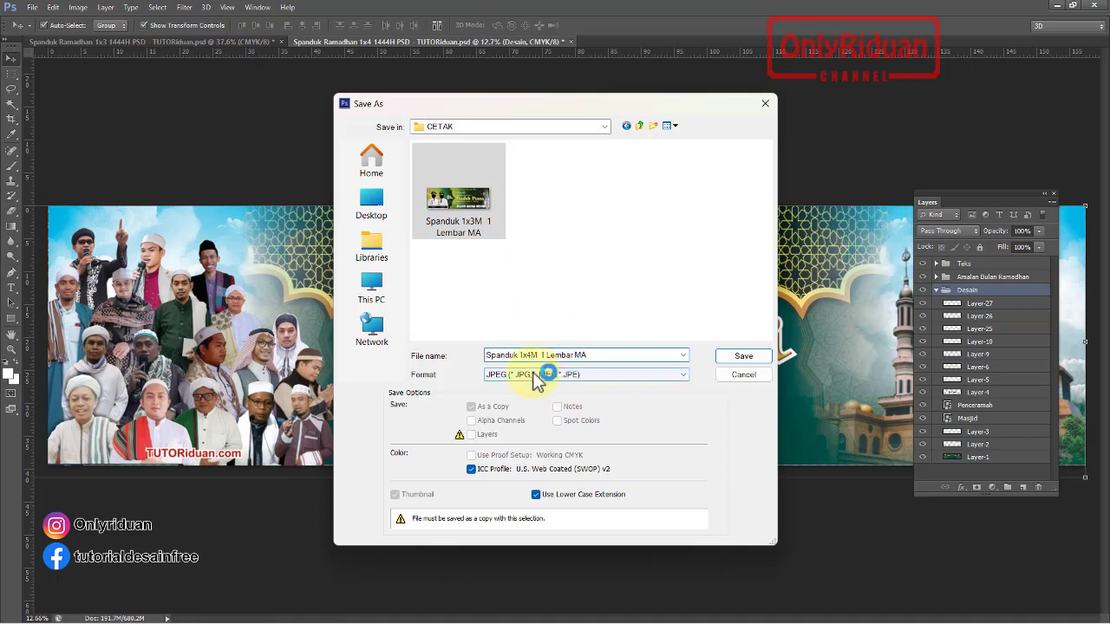
pyautogui.write('4')
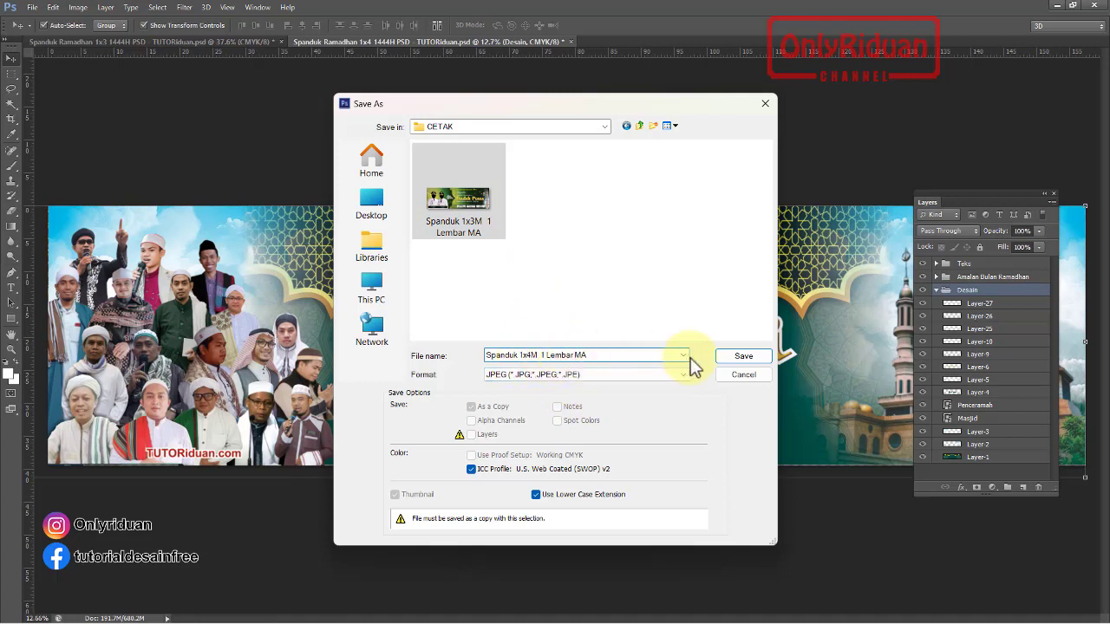
pyautogui.click(736, 357)
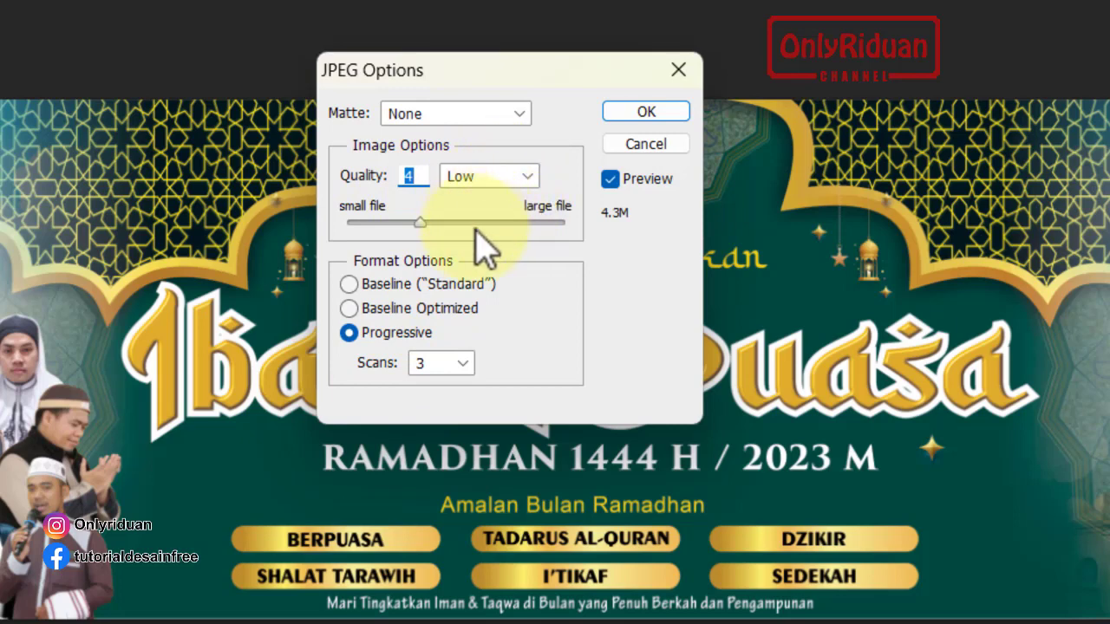
# Set JPEG quality to 10 (Maximum), keep Progressive, and confirm the export.
pyautogui.moveTo(425, 223); pyautogui.dragTo(500, 225)
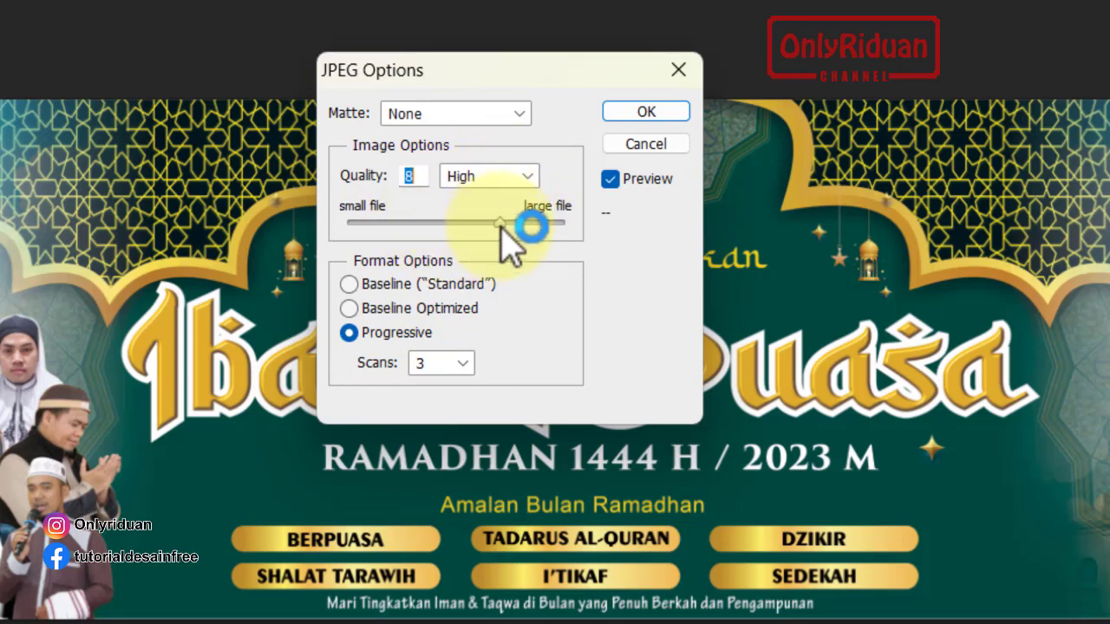
pyautogui.click(414, 176)
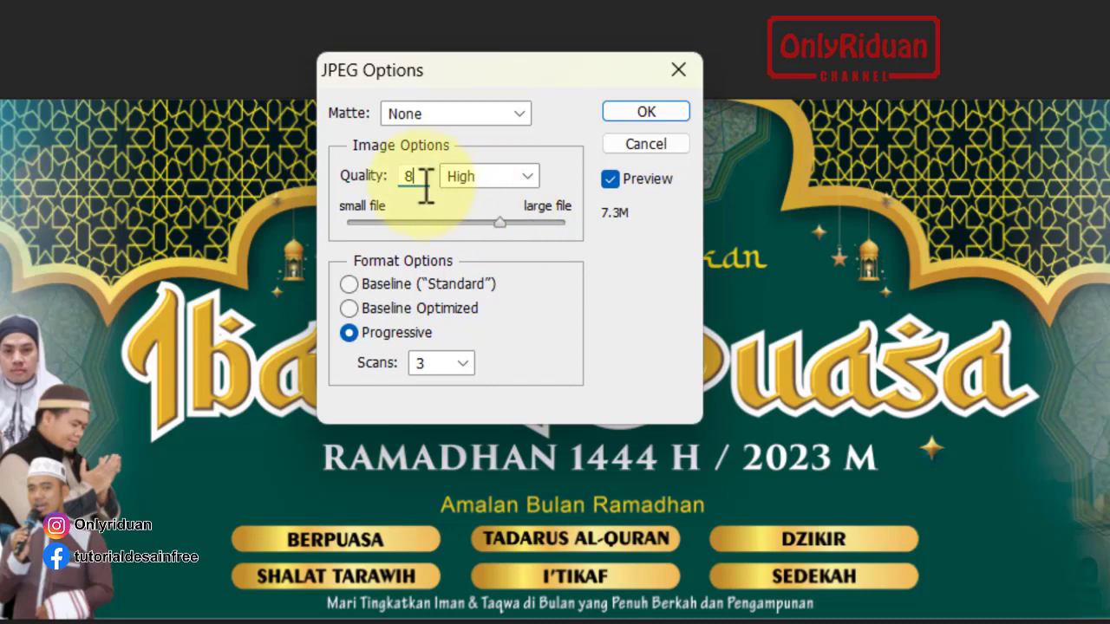
pyautogui.moveTo(426, 177); pyautogui.dragTo(373, 175)
pyautogui.write('9')
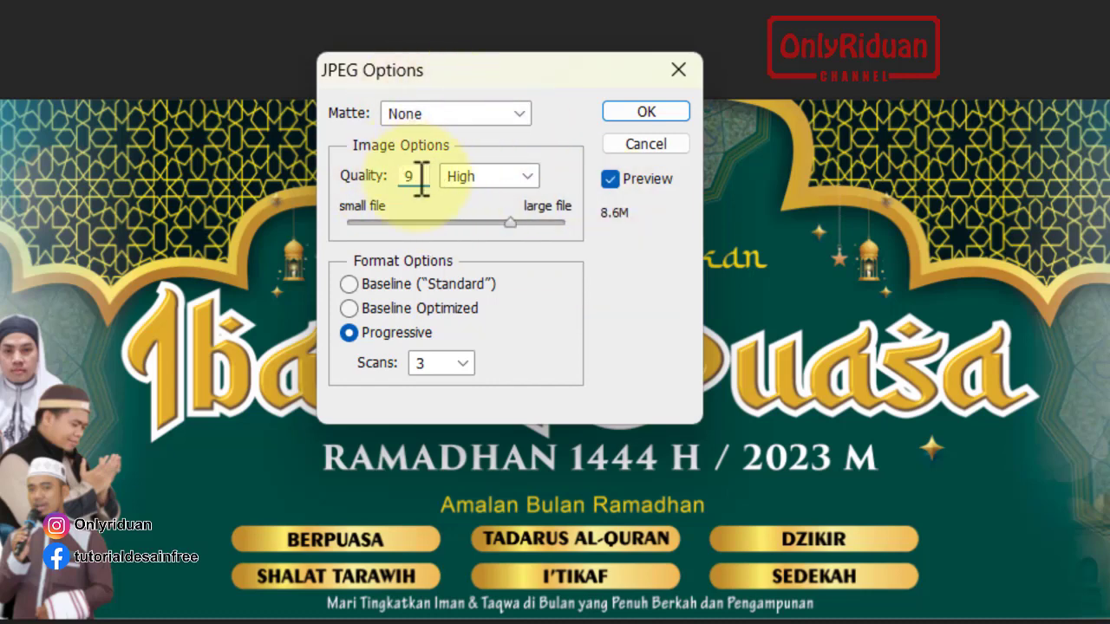
pyautogui.write('1')
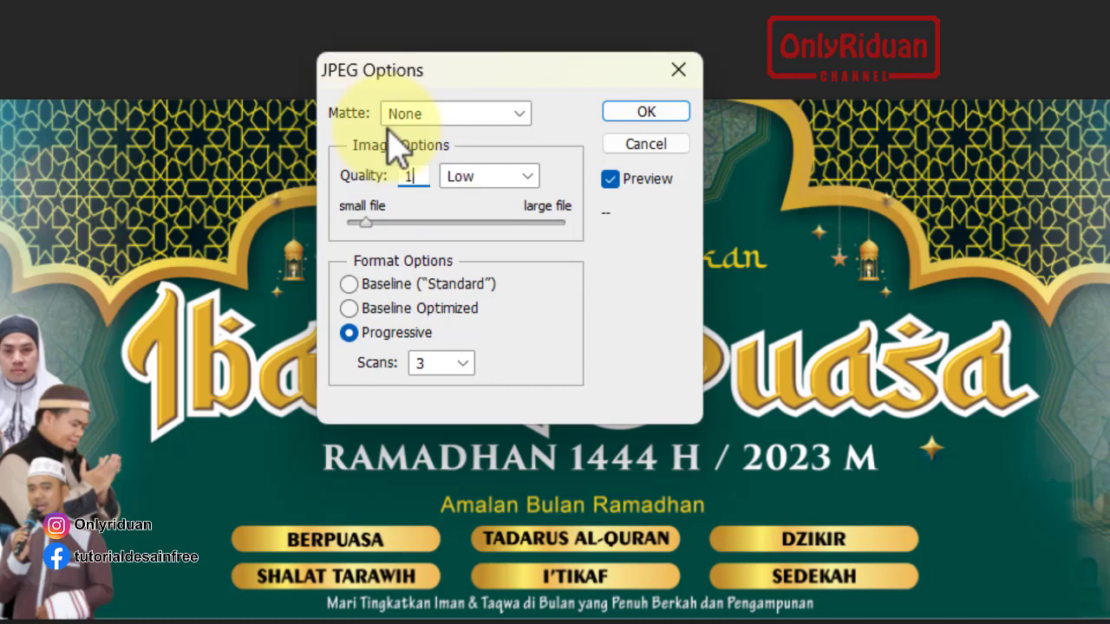
pyautogui.write('0')
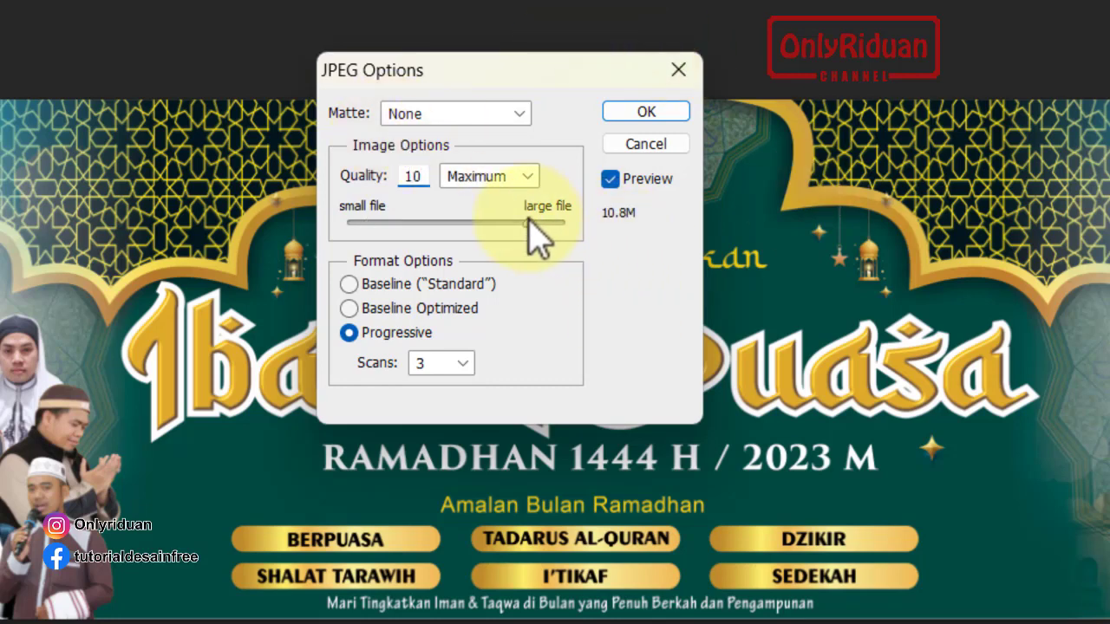
pyautogui.moveTo(531, 224); pyautogui.dragTo(575, 243)
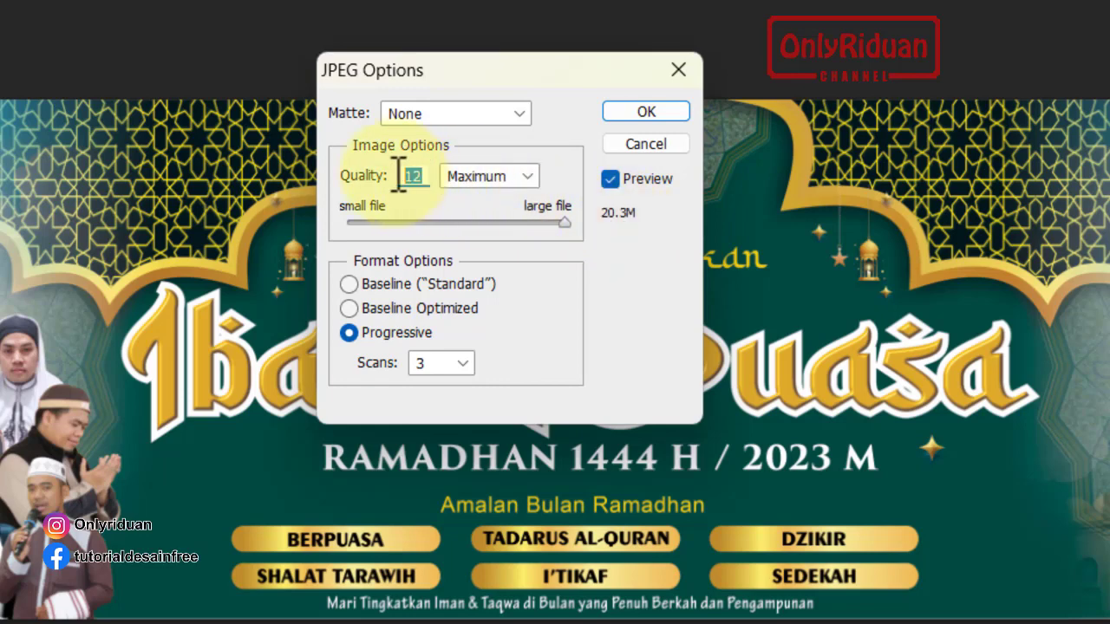
pyautogui.write('10')
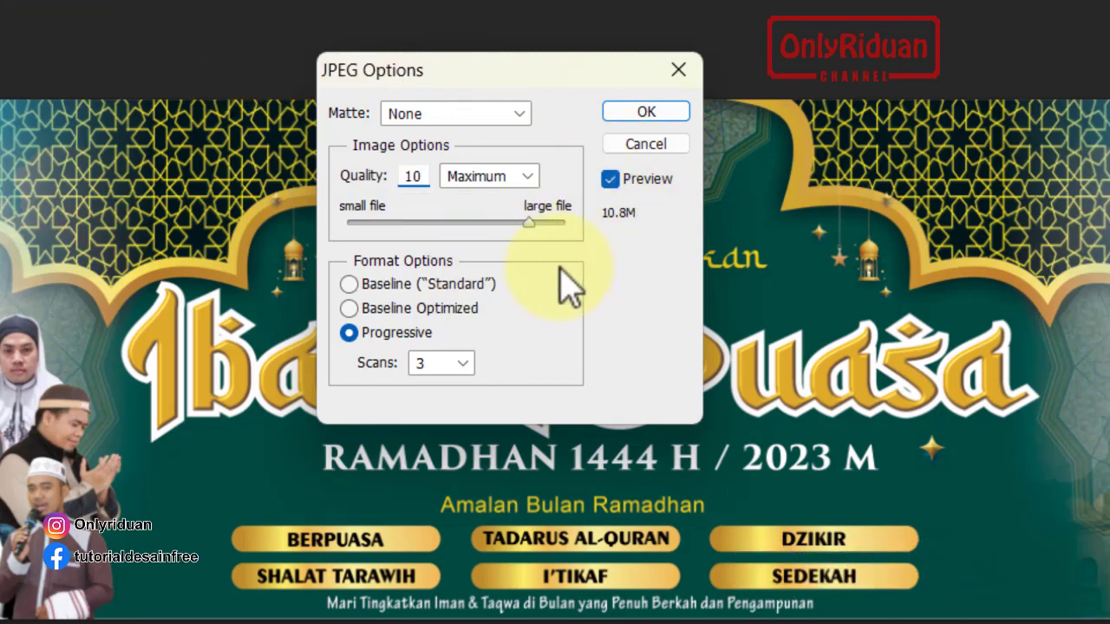
pyautogui.click(642, 115)
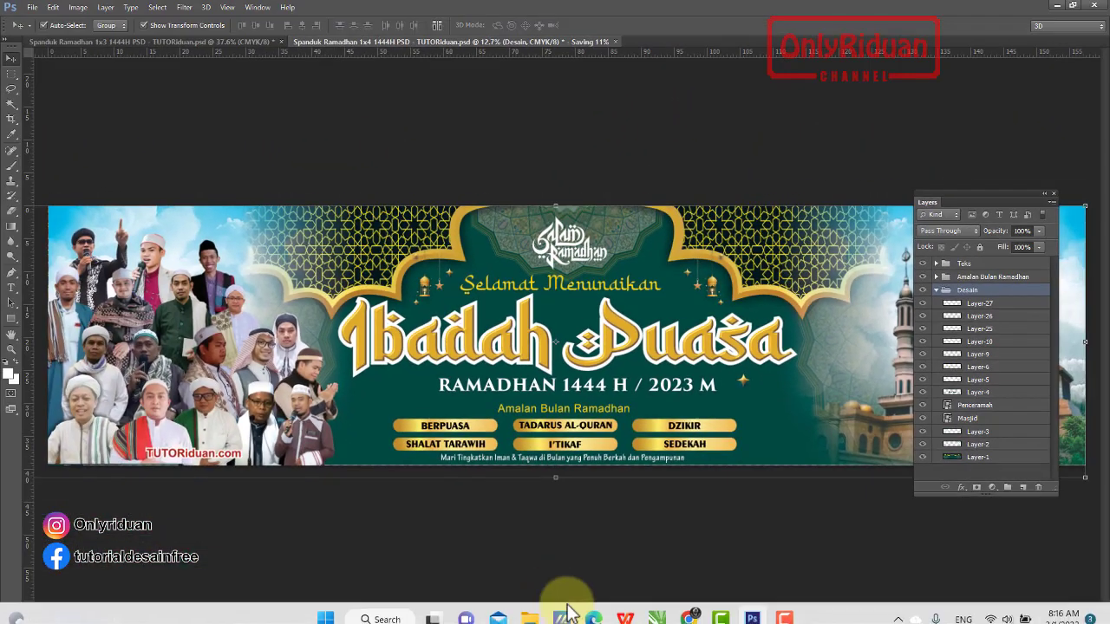
# Verify CETAK lists both Spanduk 1x3M and 1x4M JPEGs, then return to the 1x3 CorelDRAW banner.
pyautogui.click(531, 616)
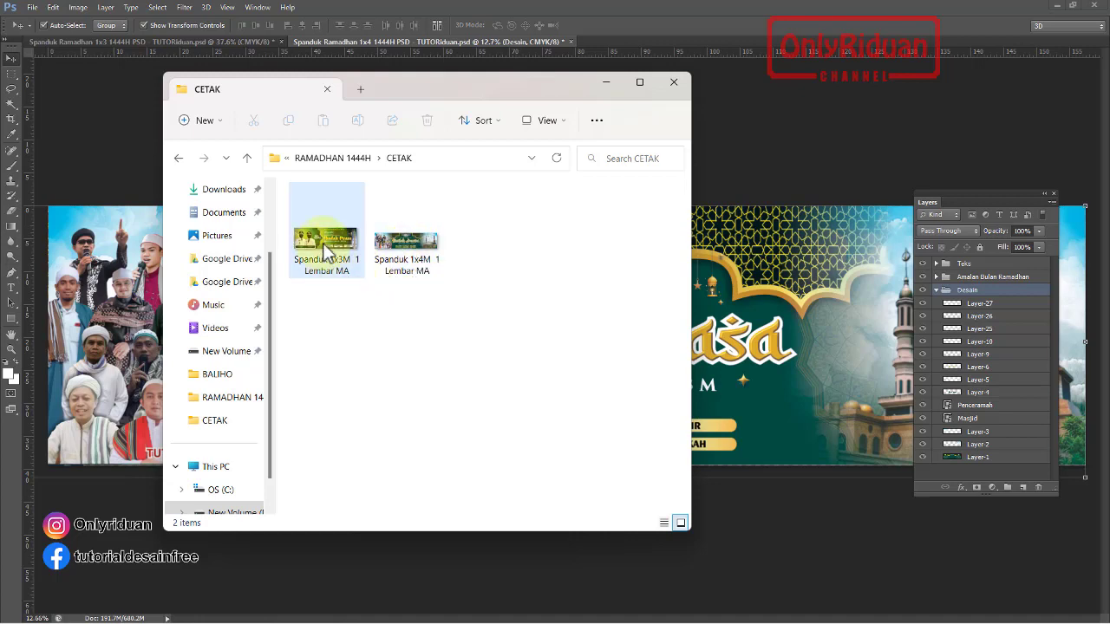
pyautogui.moveTo(326, 241)
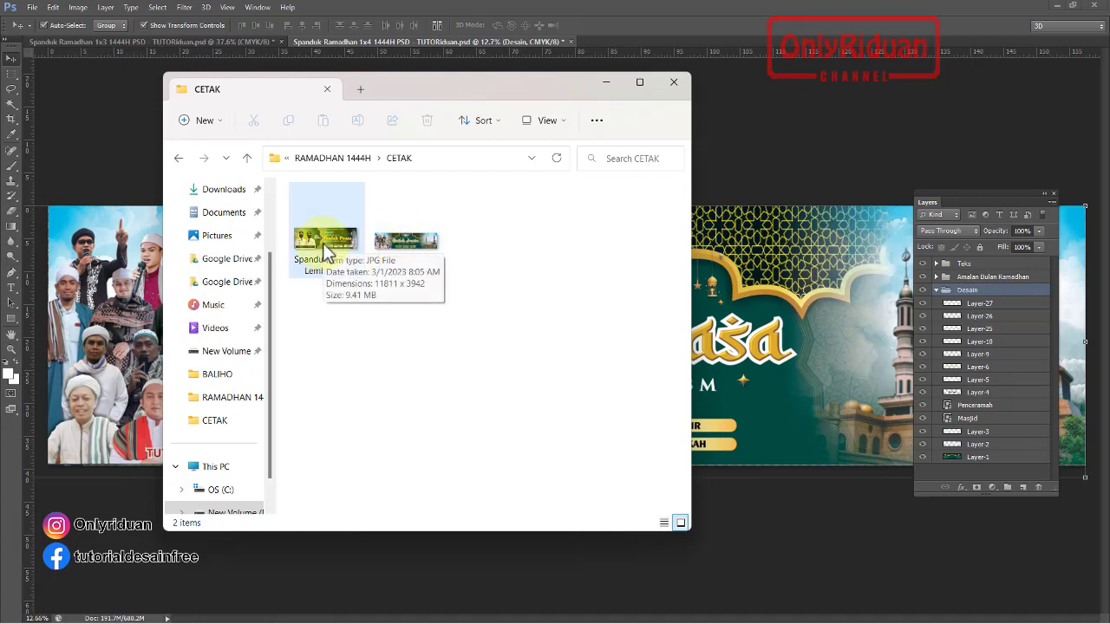
pyautogui.click(345, 351)
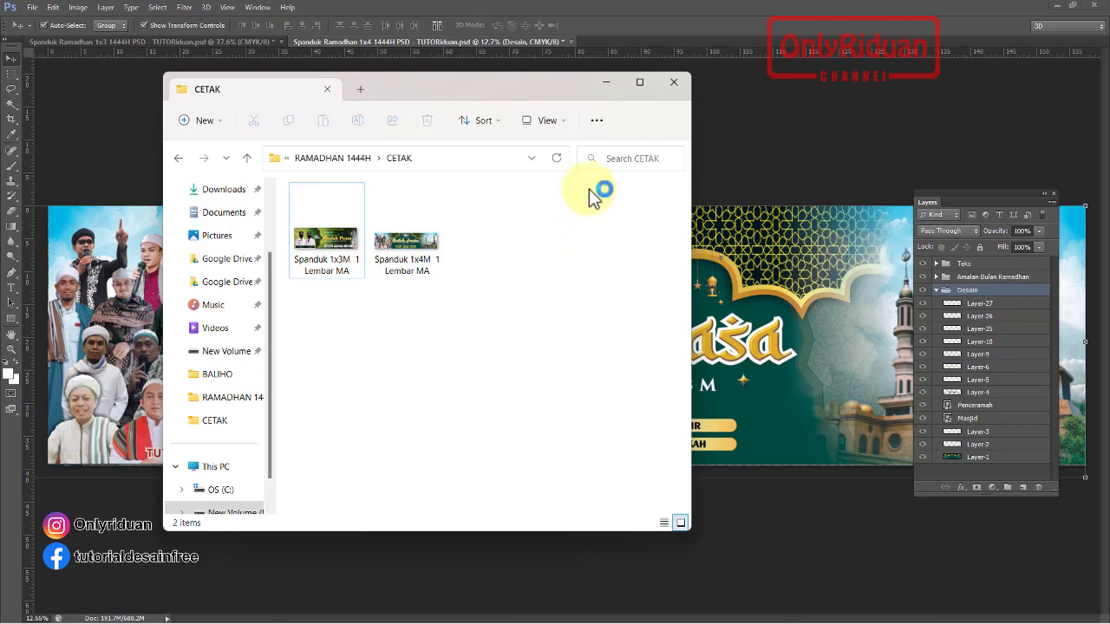
pyautogui.click(601, 84)
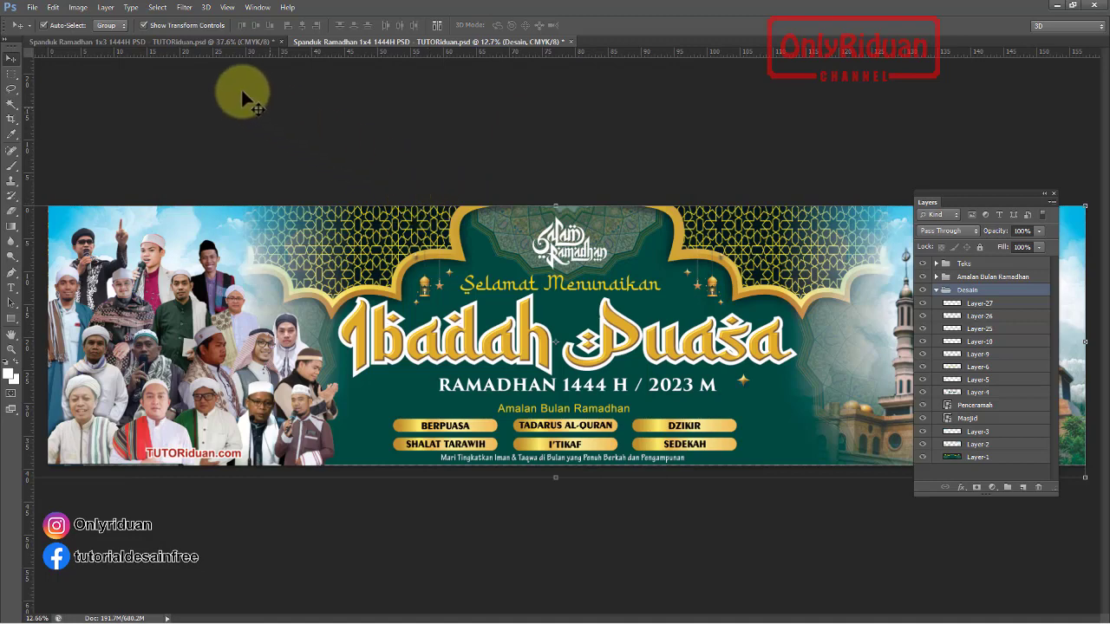
pyautogui.click(200, 42)
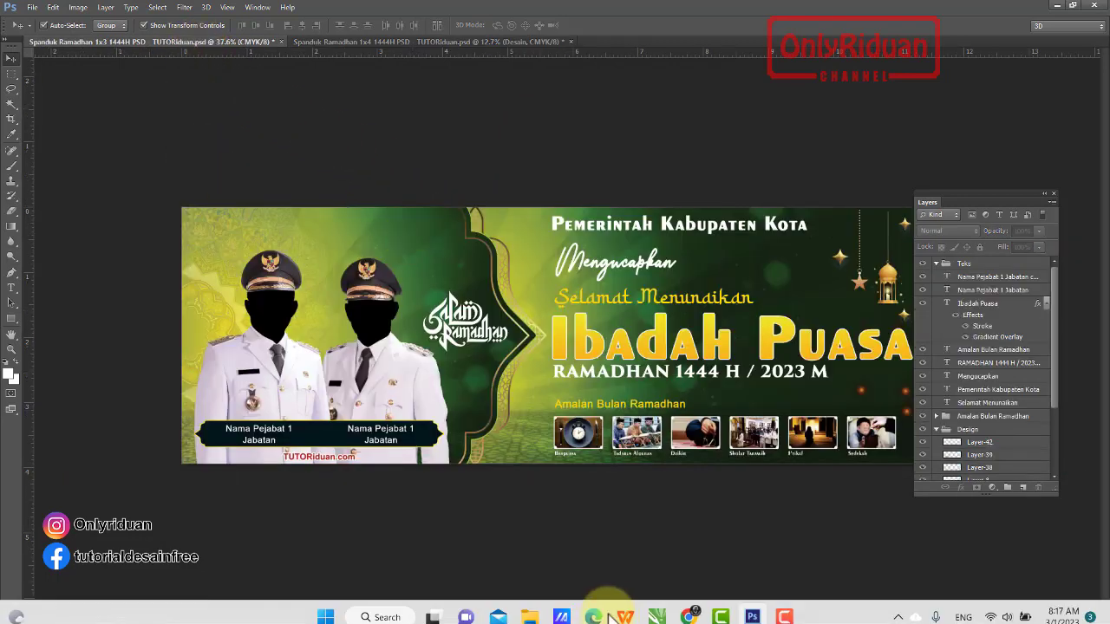
pyautogui.moveTo(720, 616)
pyautogui.click(607, 555)
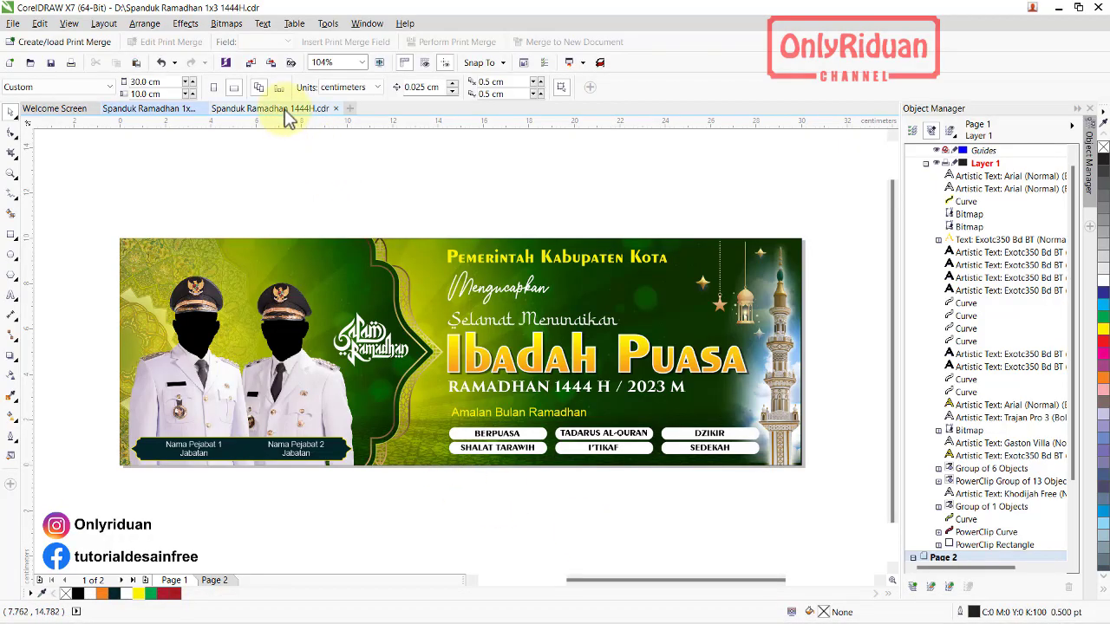
# Show the Spanduk Ramadhan 1444H.cdr drawing and close the Object Manager docker.
pyautogui.click(284, 110)
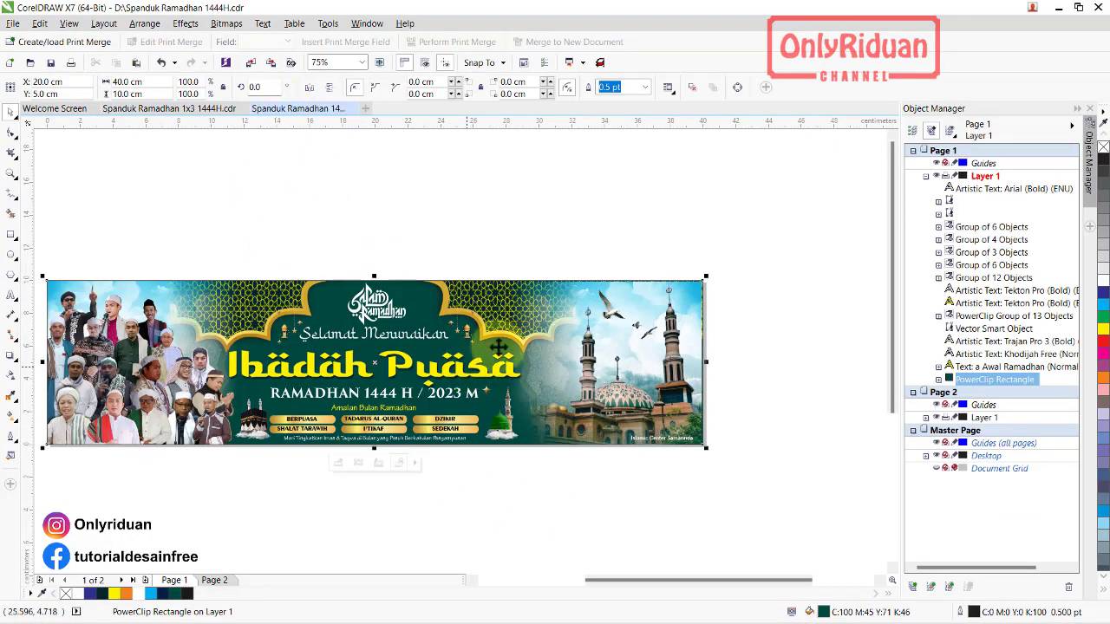
pyautogui.click(1086, 149)
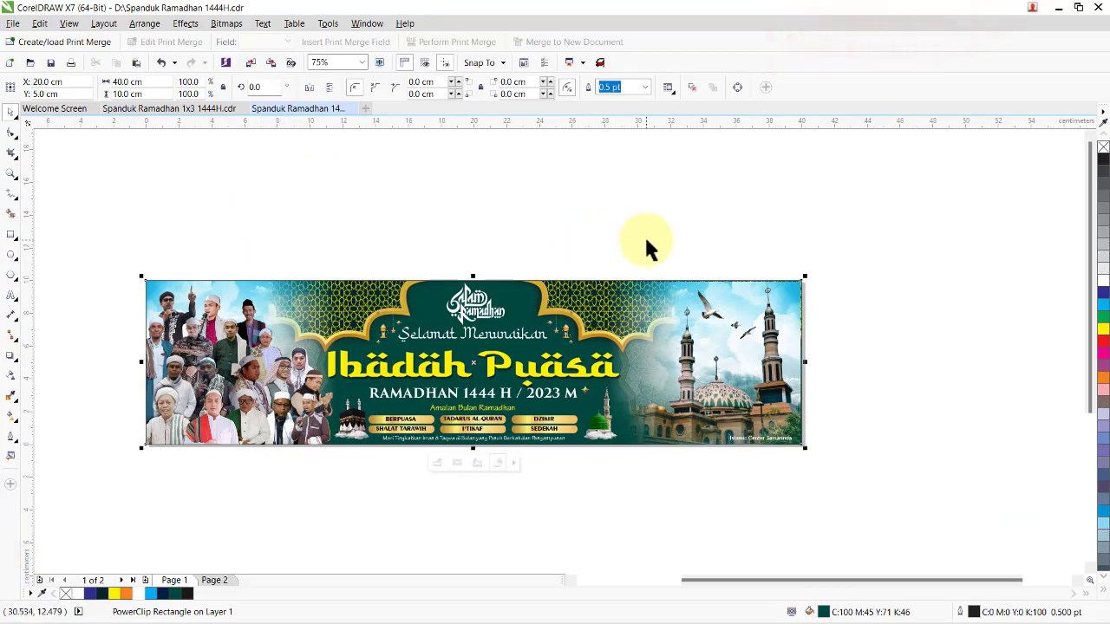